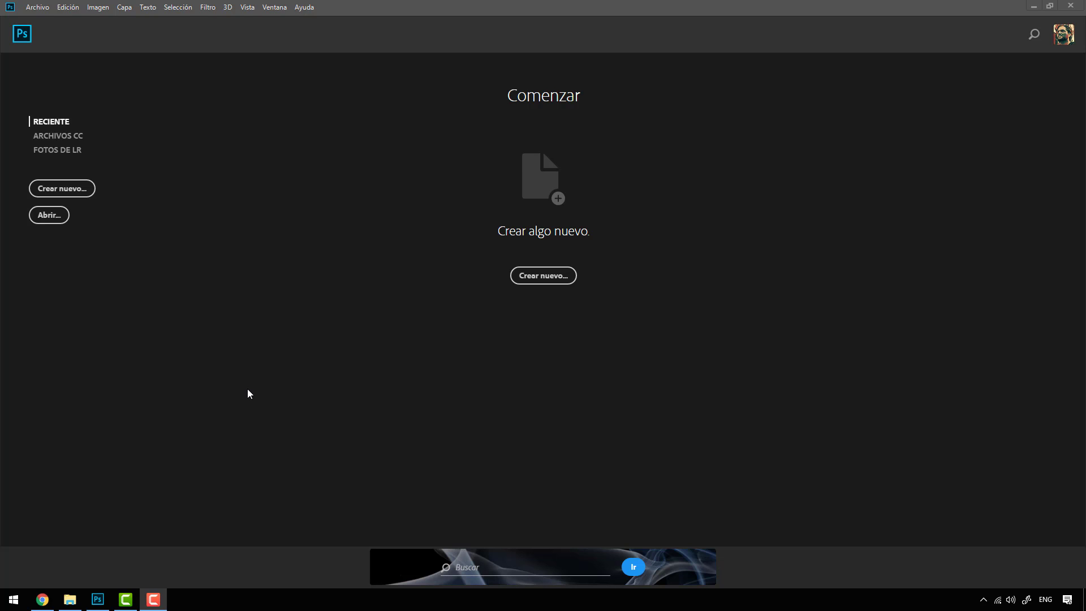
# Create a 2000 × 2000 px document at 72 pixels/inch from the first saved Instagram preset.
pyautogui.click(73, 190)
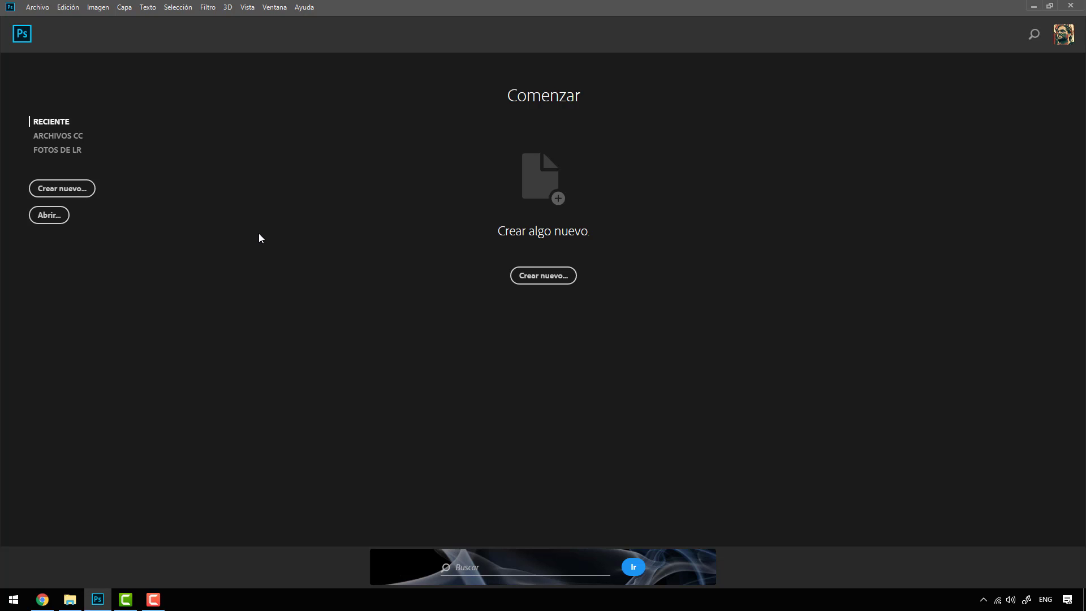
pyautogui.click(79, 192)
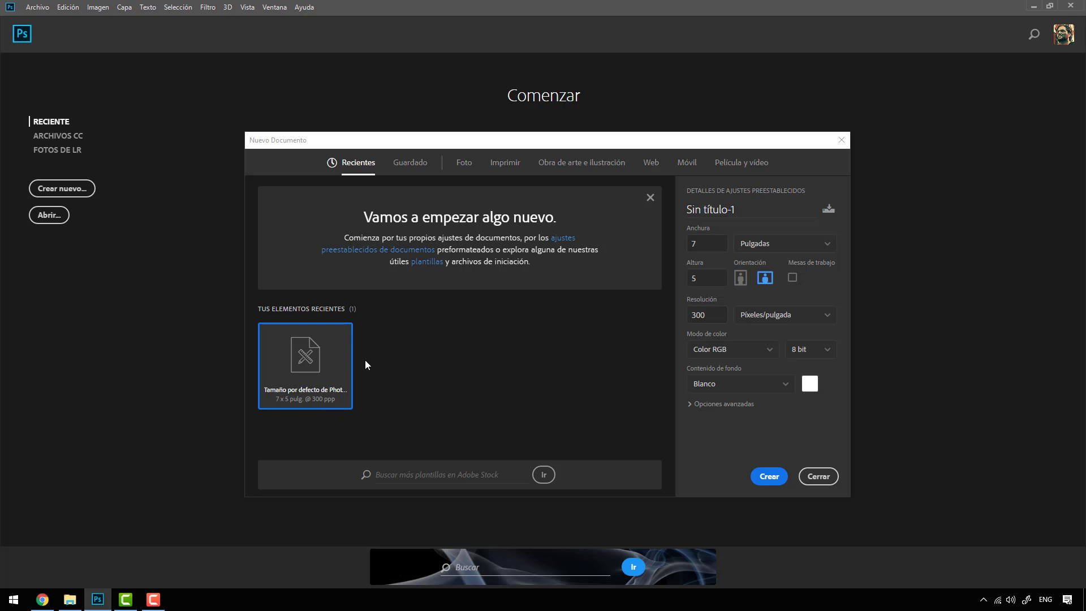
pyautogui.click(649, 197)
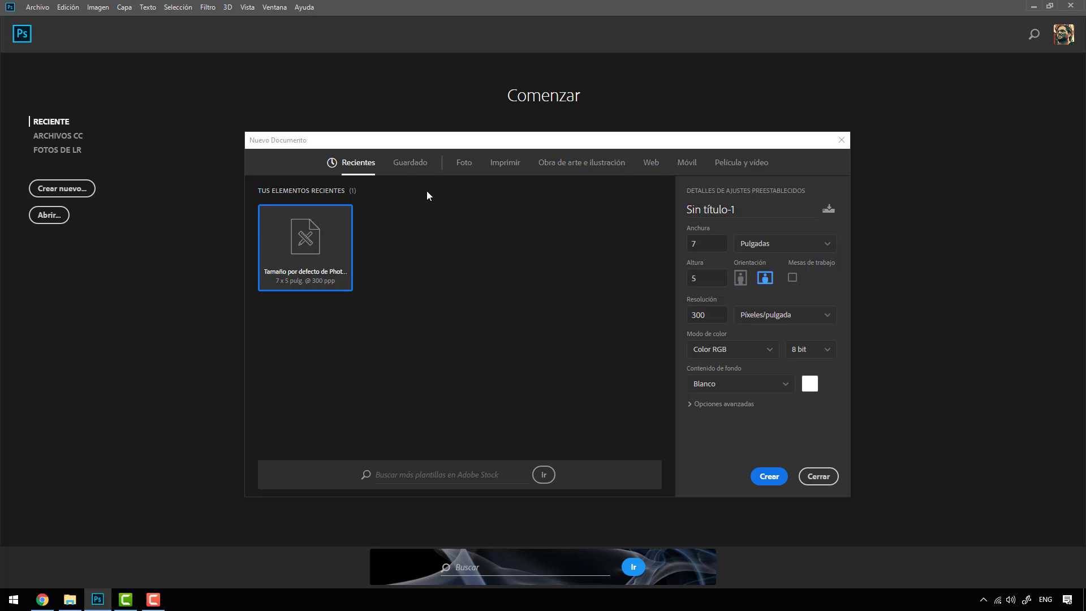
pyautogui.click(415, 169)
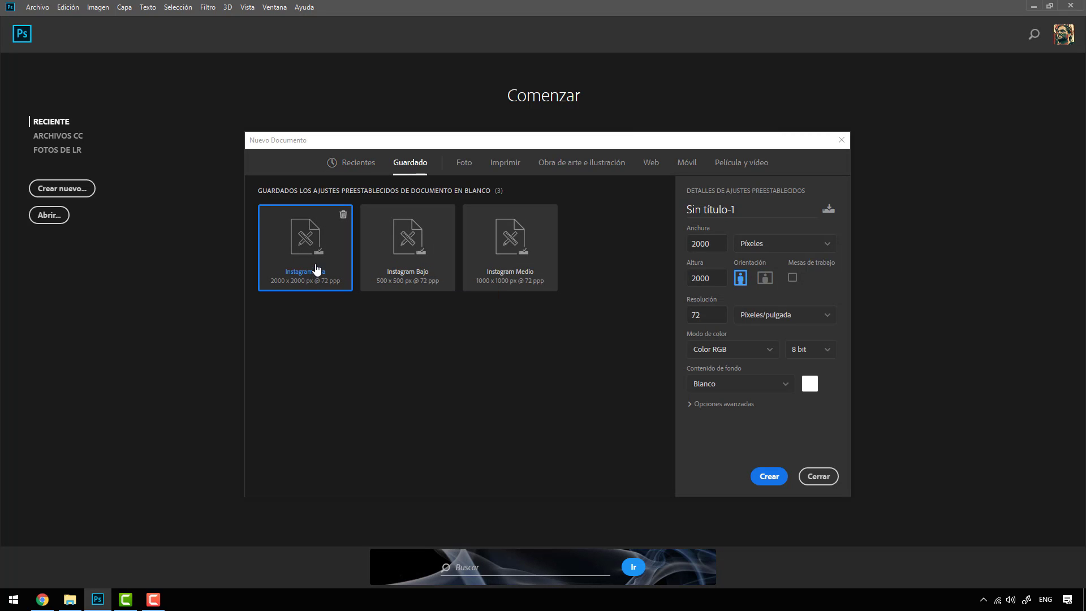
pyautogui.click(762, 482)
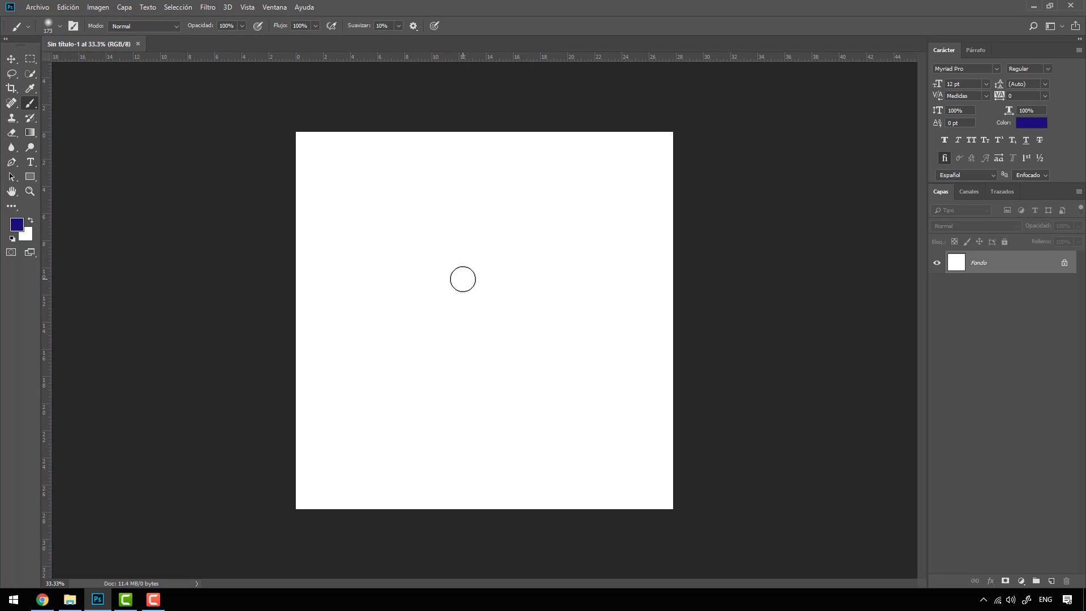
# Reset the foreground and background colours to black and white and activate the Brush tool.
pyautogui.click(12, 239)
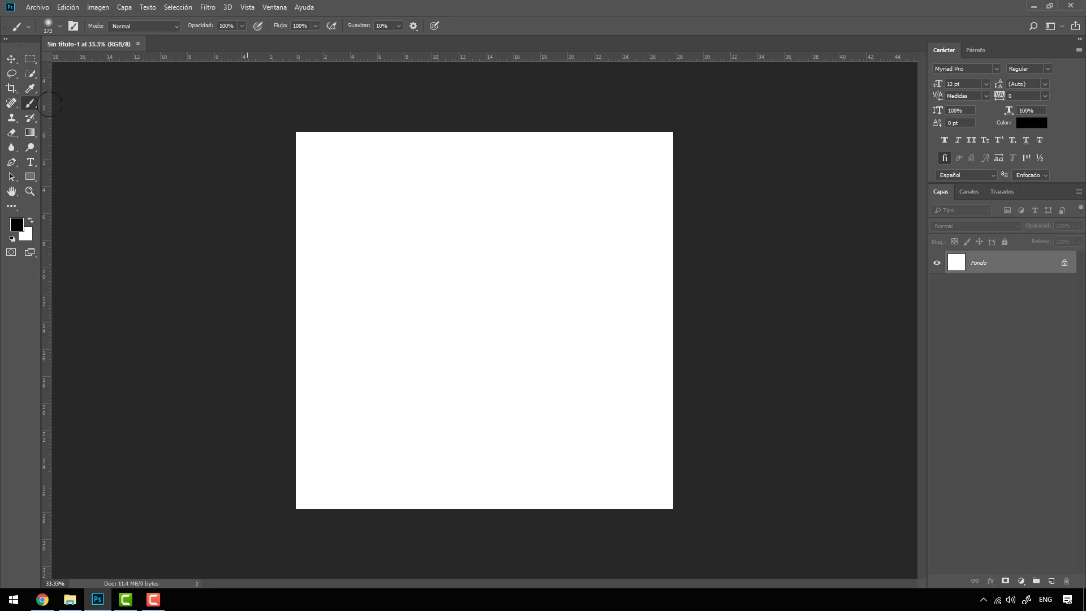
pyautogui.press('v')
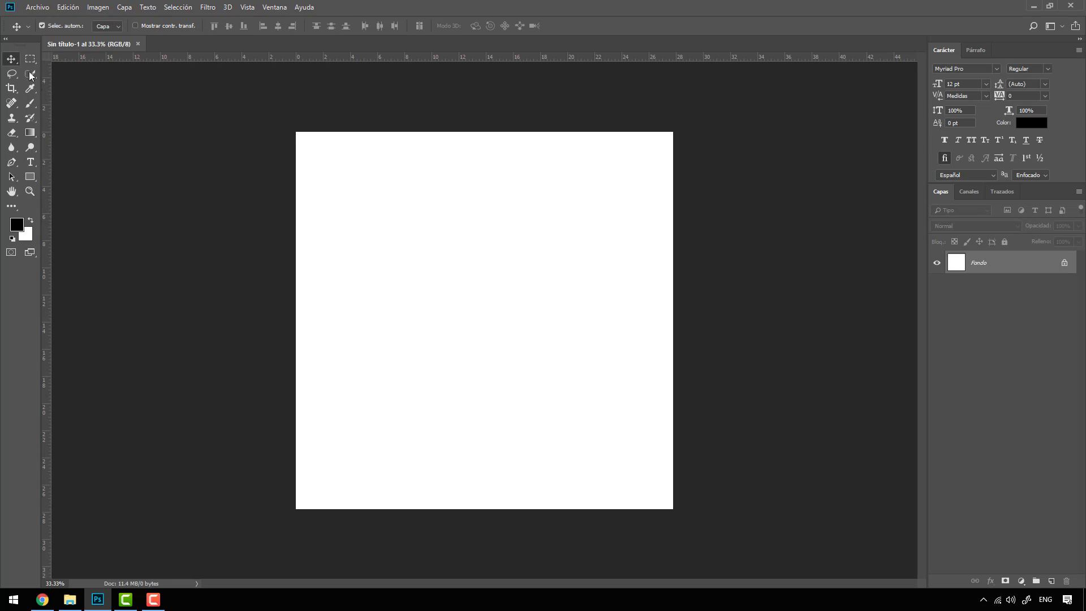
pyautogui.click(32, 104)
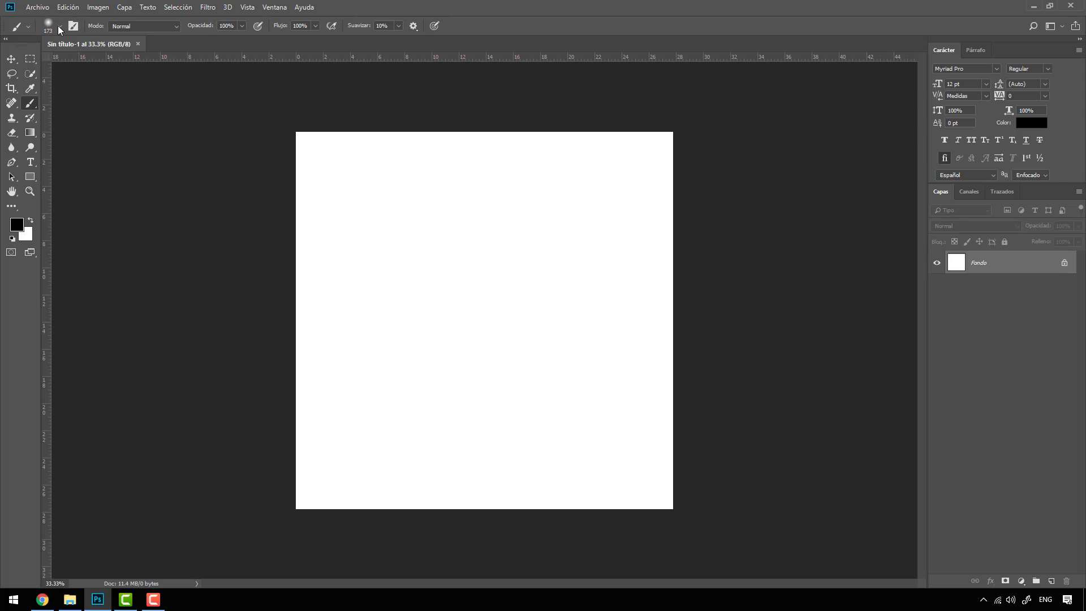
# Open the brush preset picker, expand the first Pinceles generales group and enlarge the picker.
pyautogui.click(60, 28)
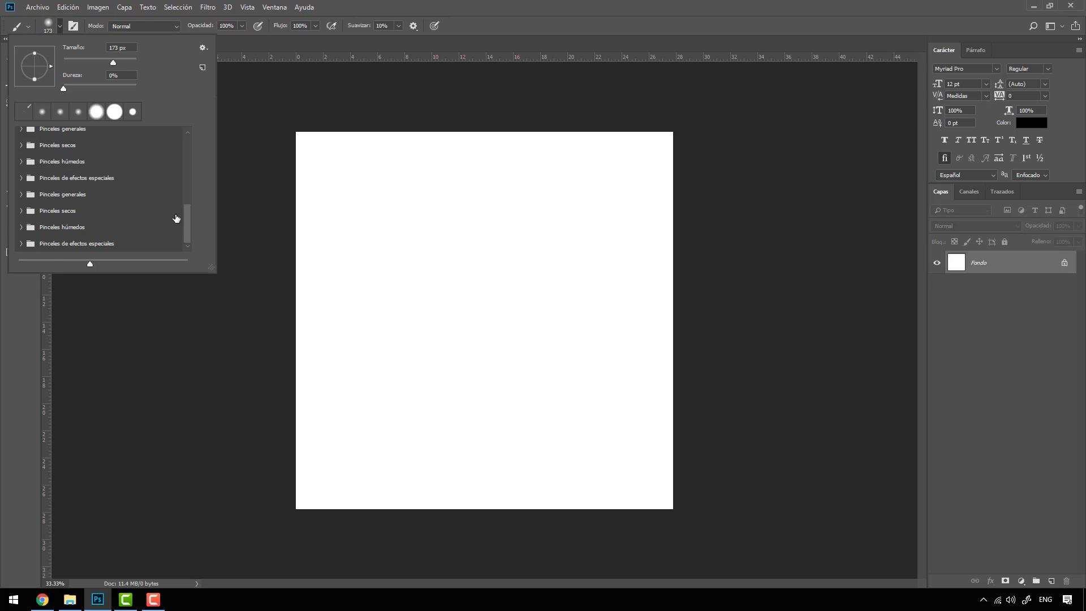
pyautogui.moveTo(188, 228)
pyautogui.mouseDown()
pyautogui.moveTo(184, 157)
pyautogui.moveTo(188, 237)
pyautogui.moveTo(185, 154)
pyautogui.mouseUp()
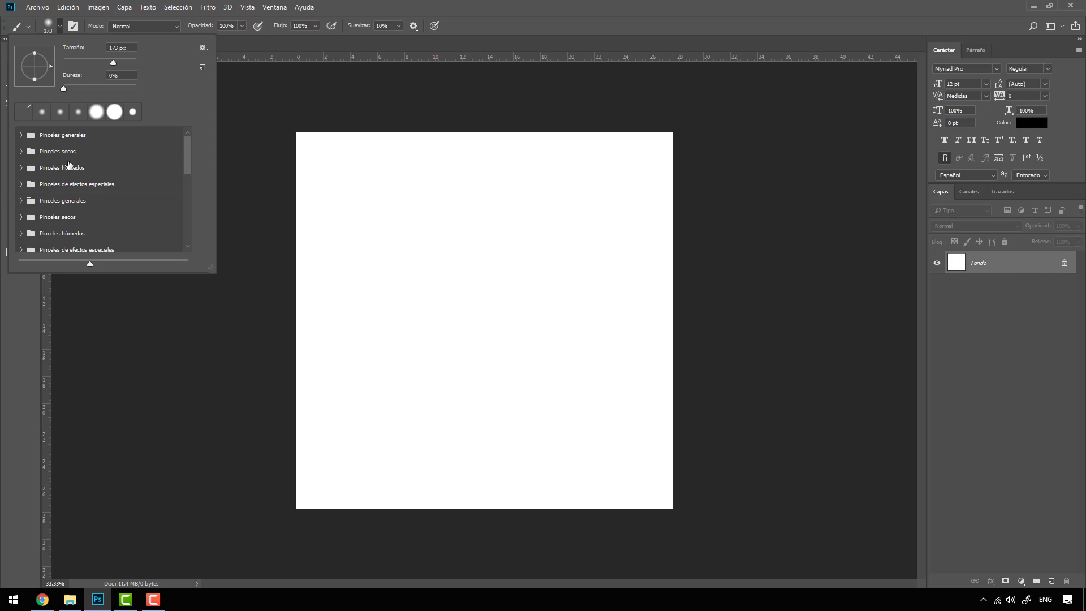
pyautogui.click(22, 135)
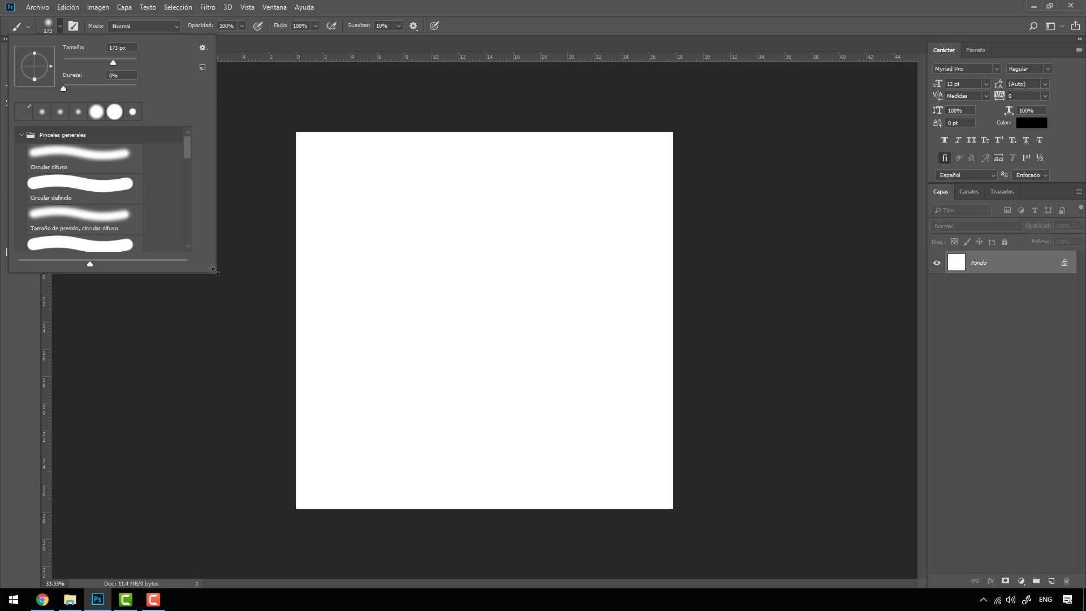
pyautogui.moveTo(209, 268)
pyautogui.mouseDown()
pyautogui.moveTo(161, 217)
pyautogui.moveTo(485, 458)
pyautogui.moveTo(335, 355)
pyautogui.moveTo(308, 369)
pyautogui.moveTo(334, 368)
pyautogui.mouseUp()
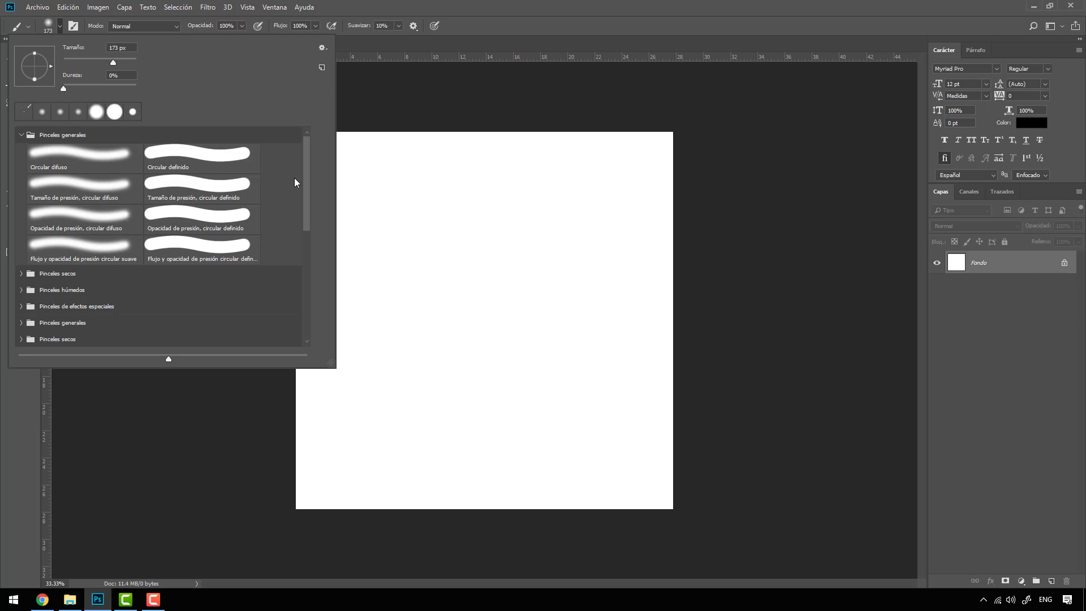
# Collapse the expanded Pinceles generales groups in the brush preset list.
pyautogui.moveTo(305, 190)
pyautogui.mouseDown()
pyautogui.moveTo(303, 274)
pyautogui.moveTo(307, 163)
pyautogui.mouseUp()
pyautogui.click(22, 282)
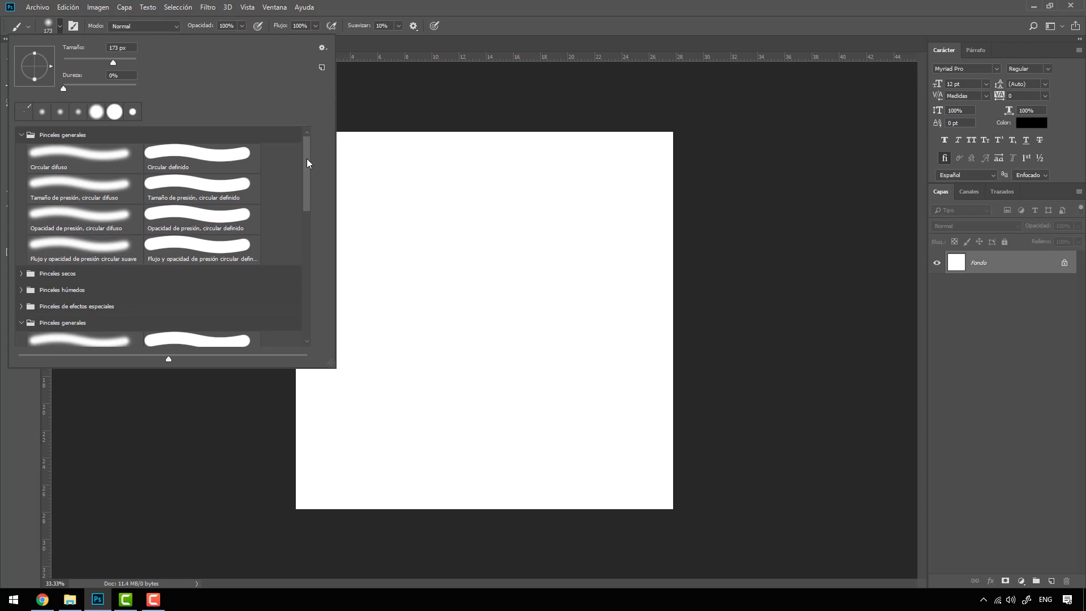
pyautogui.click(22, 135)
pyautogui.click(22, 201)
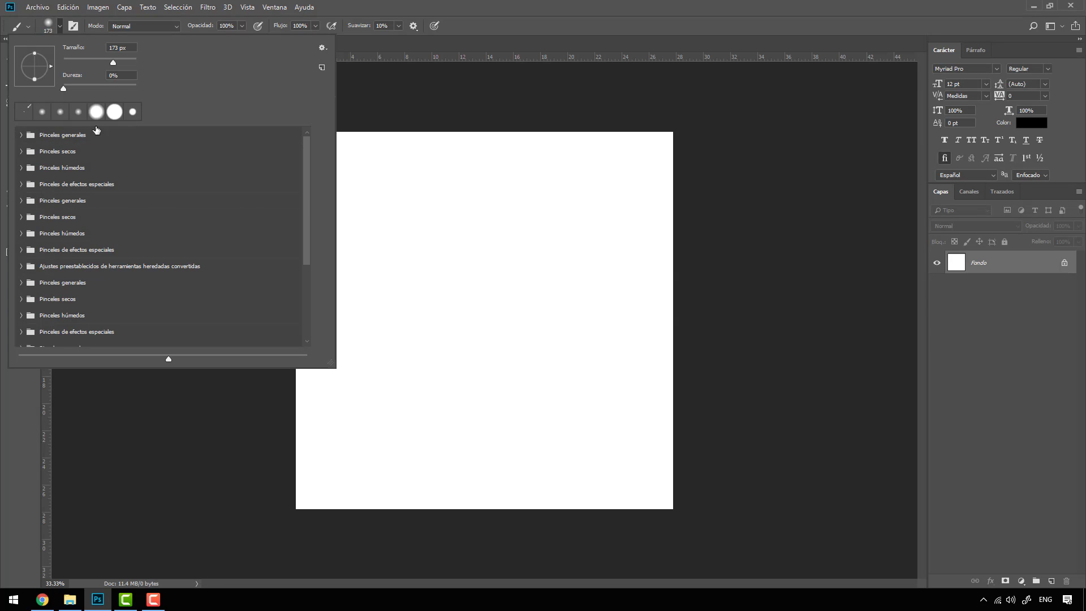
# Switch the brush name display off and back on in the brush preset picker.
pyautogui.click(323, 49)
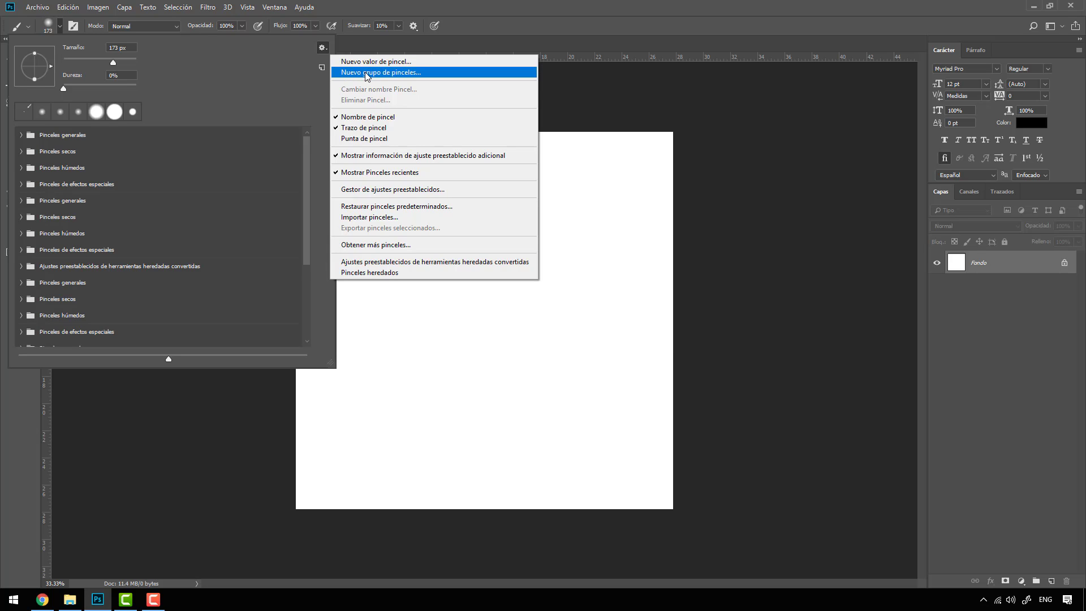
pyautogui.click(367, 117)
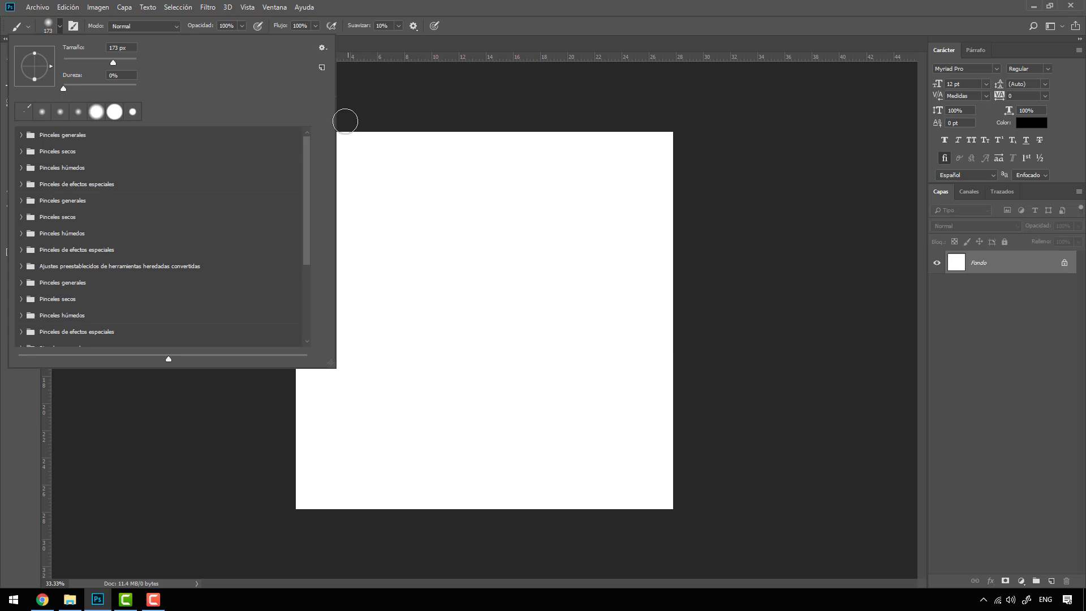
pyautogui.click(322, 47)
pyautogui.click(363, 117)
# Expand the first Pinceles generales group and compare its brushes with names hidden and shown.
pyautogui.click(21, 136)
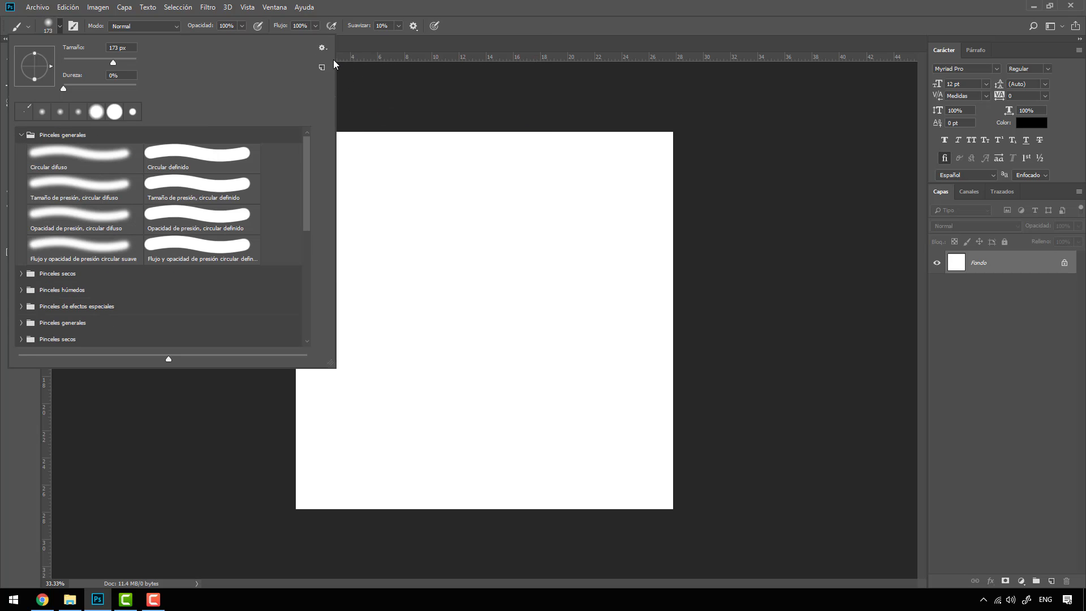
pyautogui.click(323, 47)
pyautogui.click(362, 117)
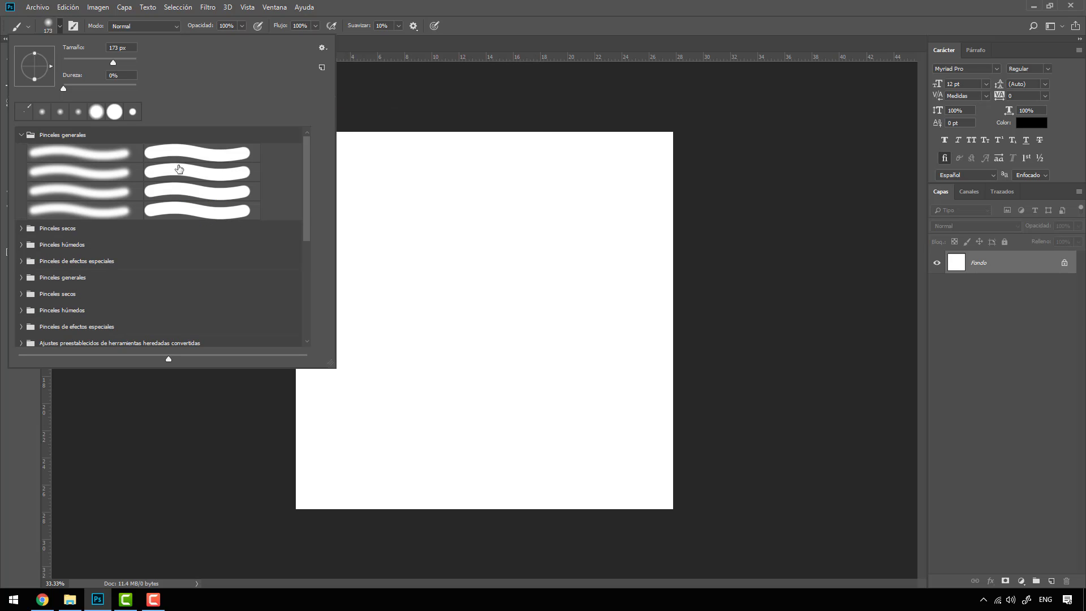
pyautogui.click(322, 48)
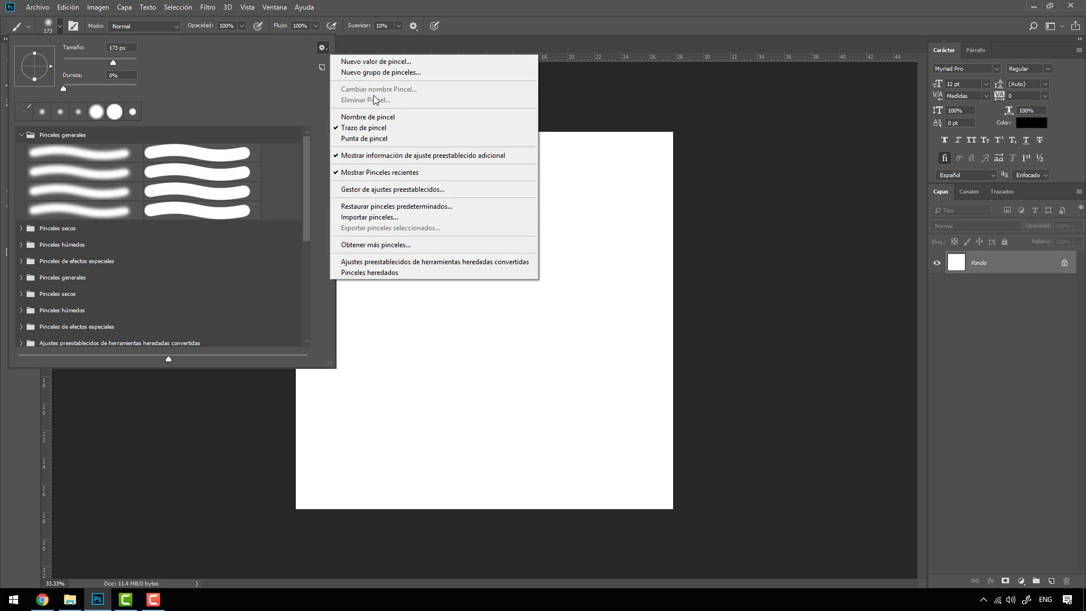
pyautogui.click(350, 118)
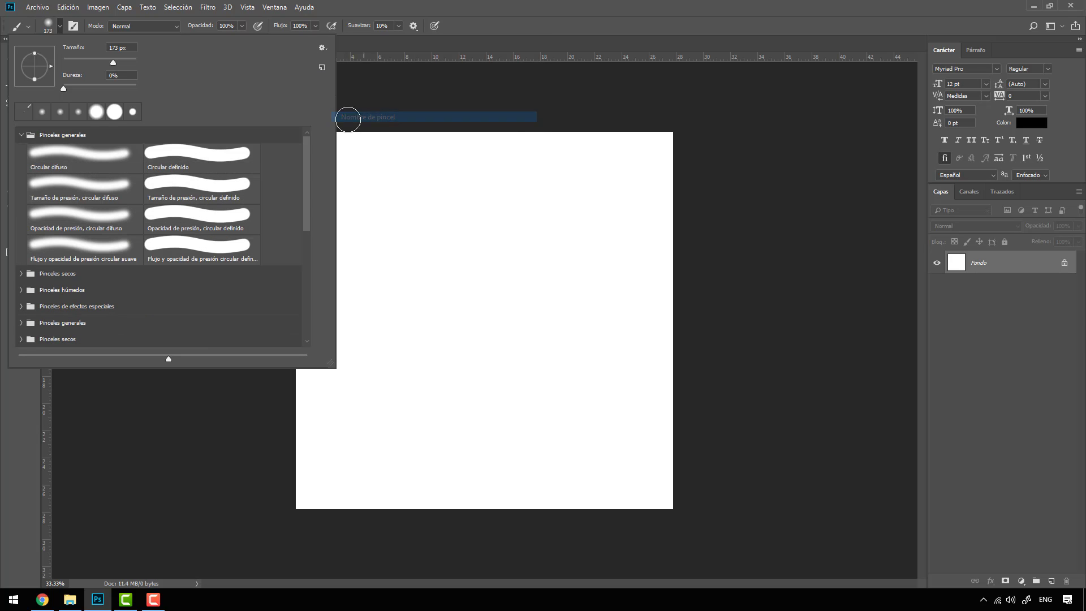
# Hide the brush stroke previews in the preset list and show them again.
pyautogui.click(323, 48)
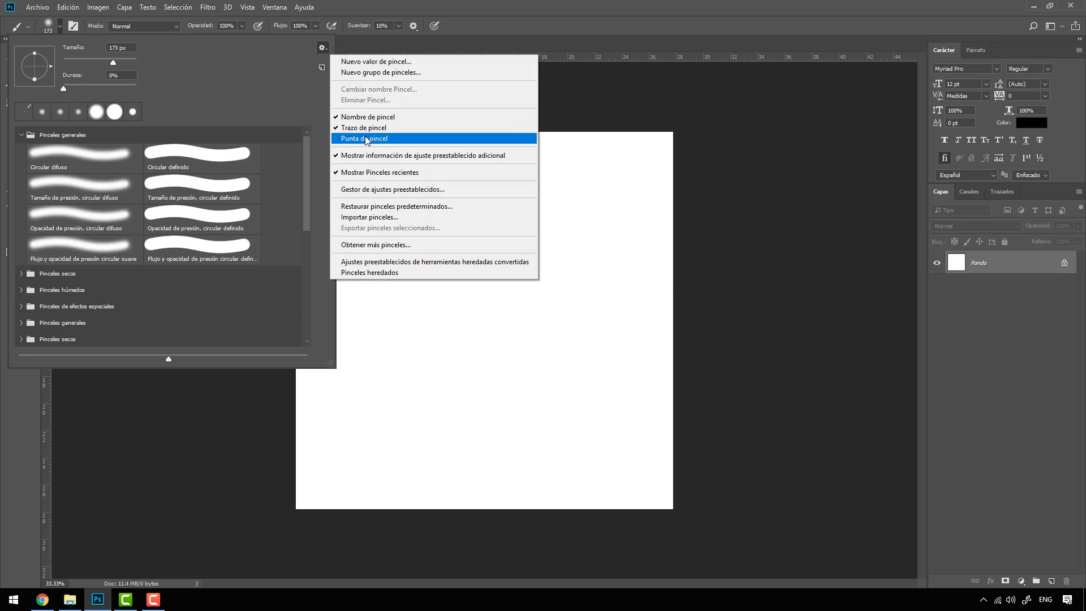
pyautogui.click(365, 128)
pyautogui.click(322, 47)
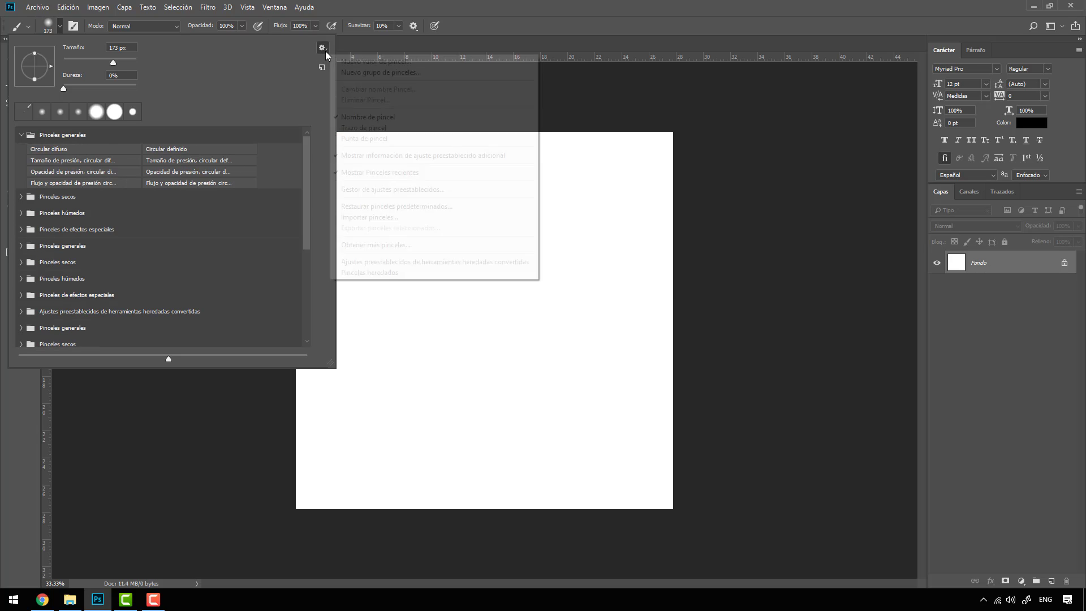
pyautogui.click(362, 128)
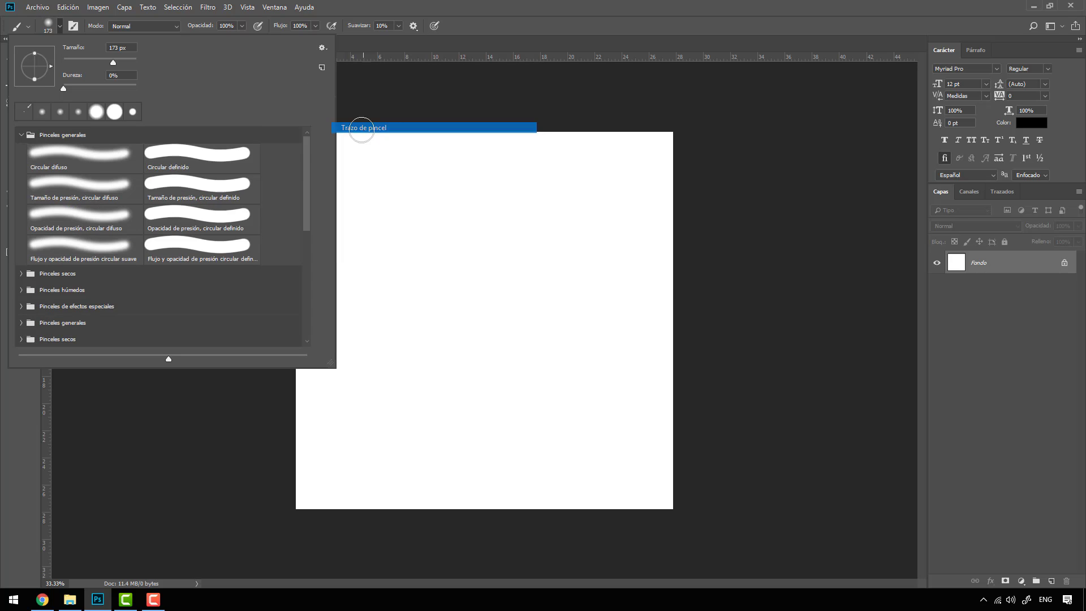
# Show the brush tip alongside the name and stroke of each brush preset.
pyautogui.click(323, 48)
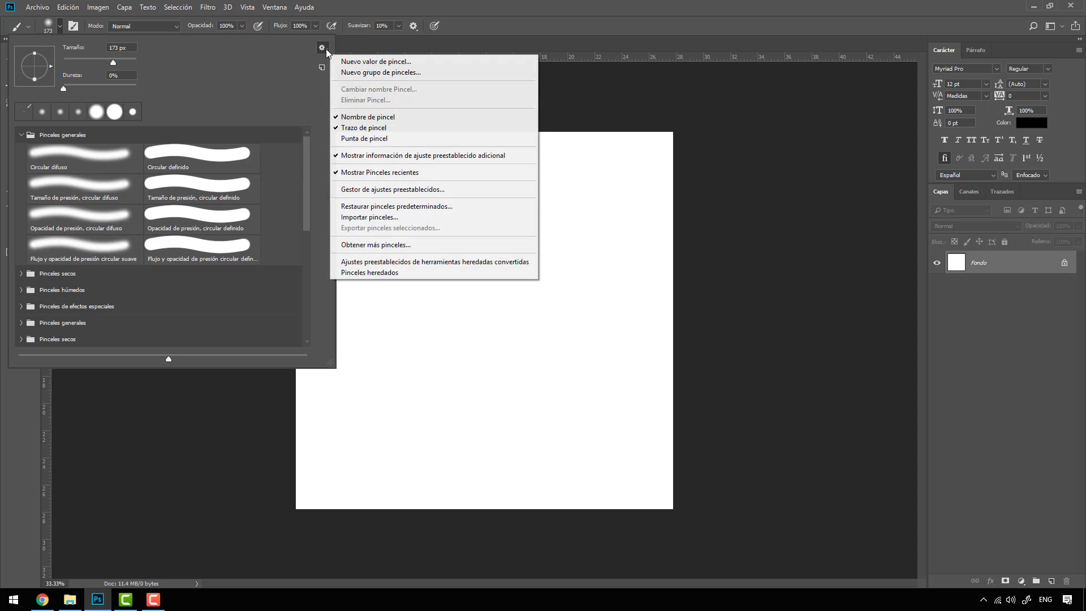
pyautogui.click(348, 140)
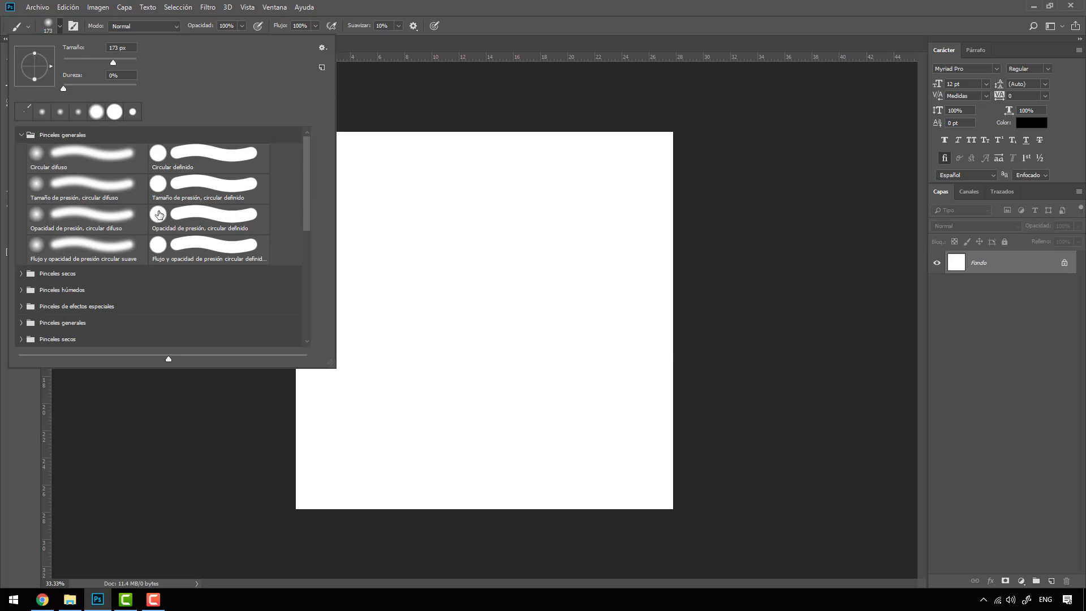
# Restore the default brushes in the preset list, confirm the restoration and close the brush picker.
pyautogui.click(323, 48)
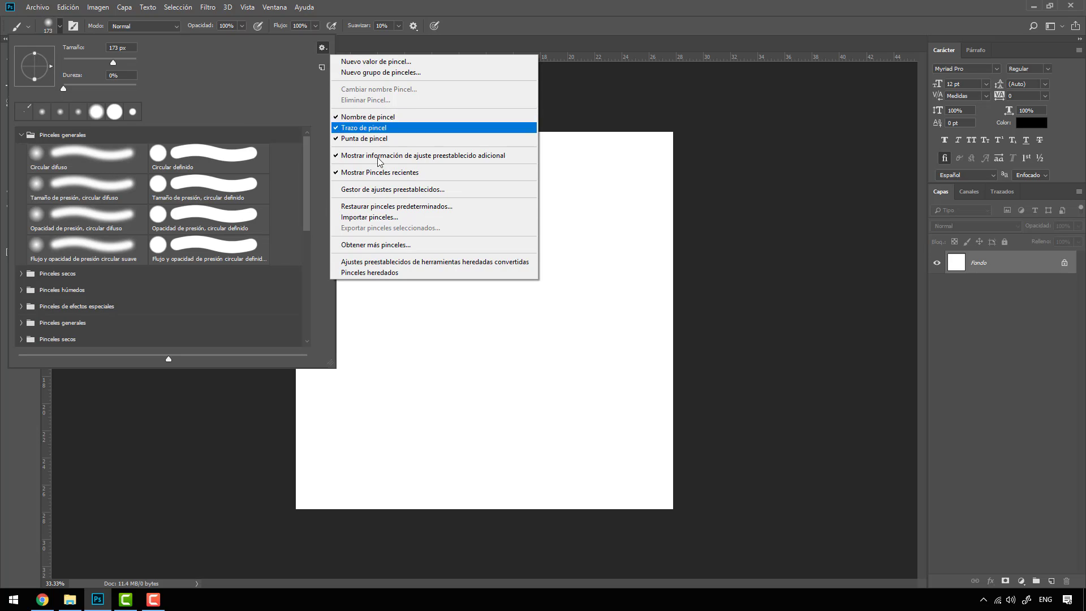
pyautogui.click(371, 208)
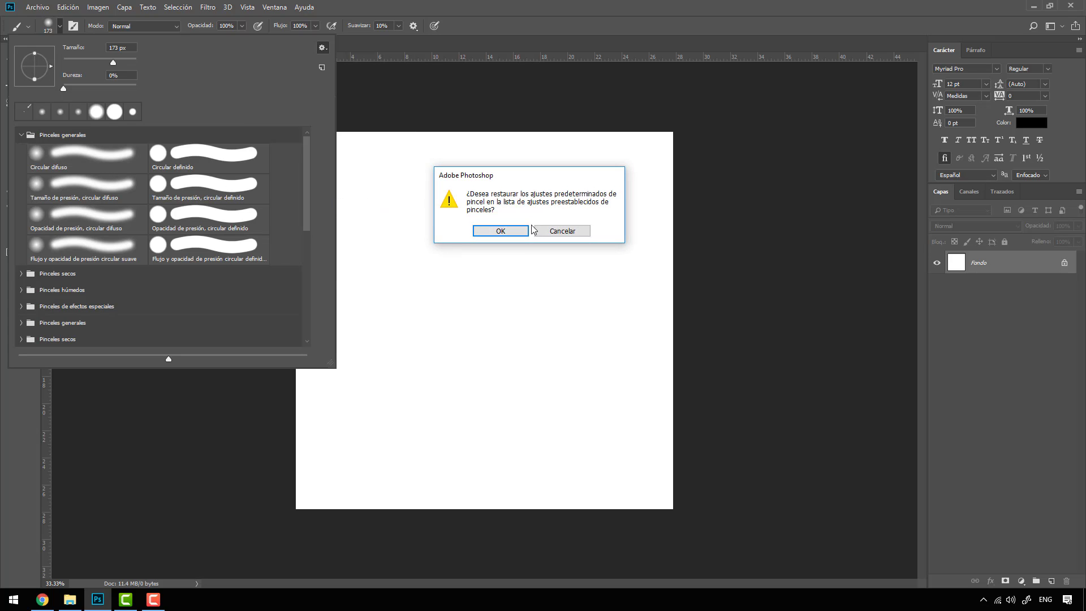
pyautogui.click(500, 232)
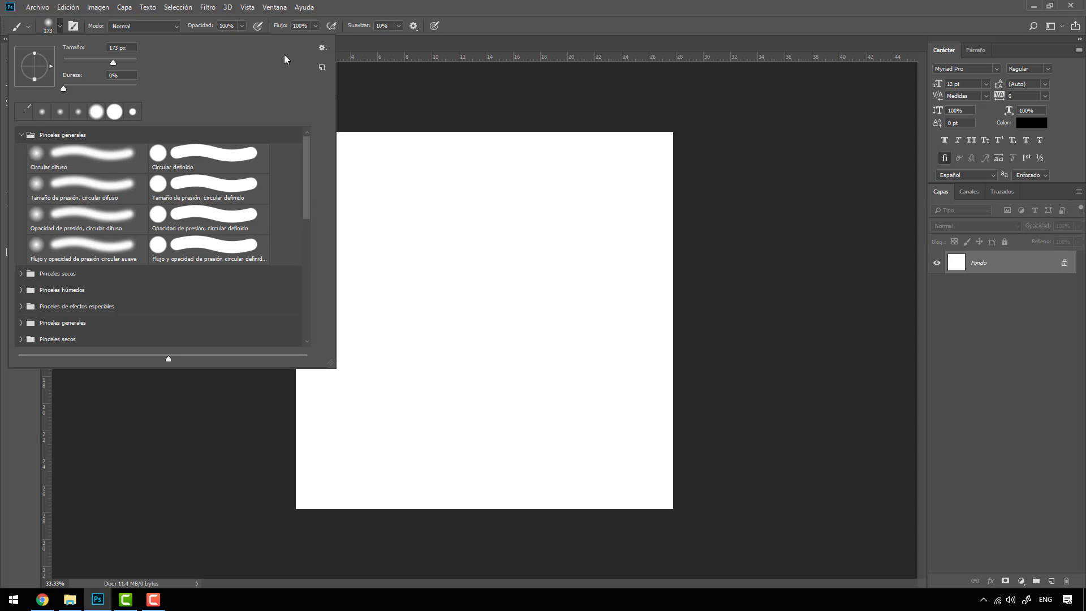
pyautogui.click(325, 49)
pyautogui.click(348, 44)
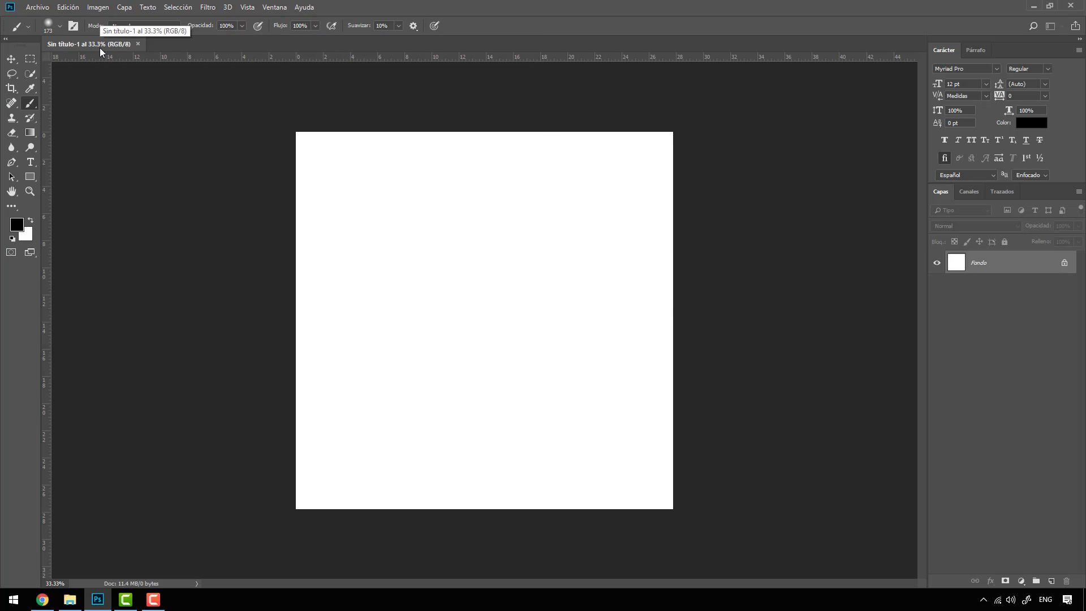
# Reset the Brush tool to its default settings from the tool presets.
pyautogui.click(27, 30)
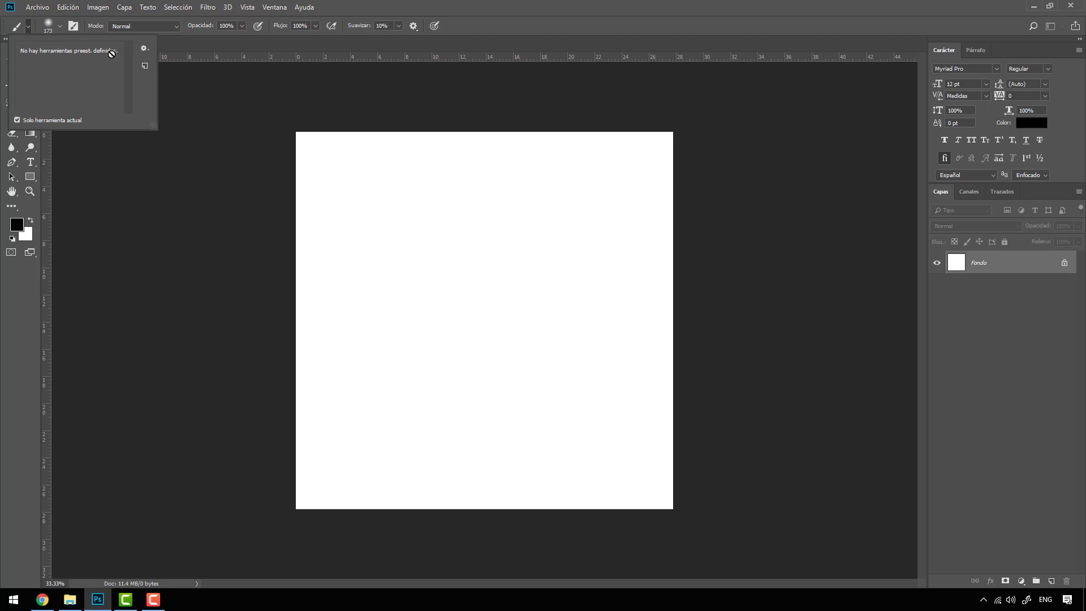
pyautogui.click(143, 49)
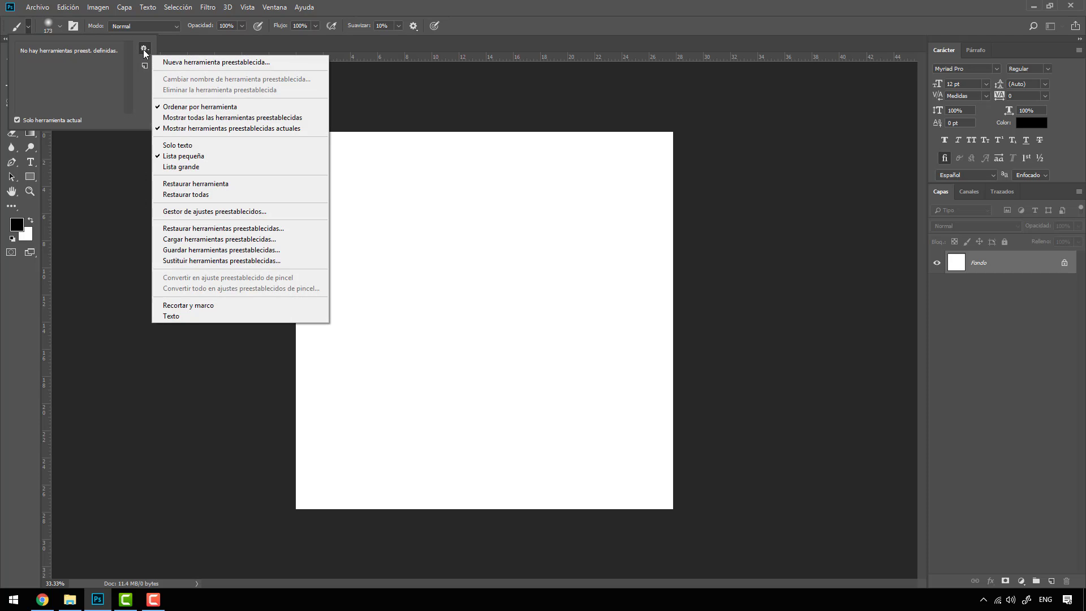
pyautogui.click(202, 184)
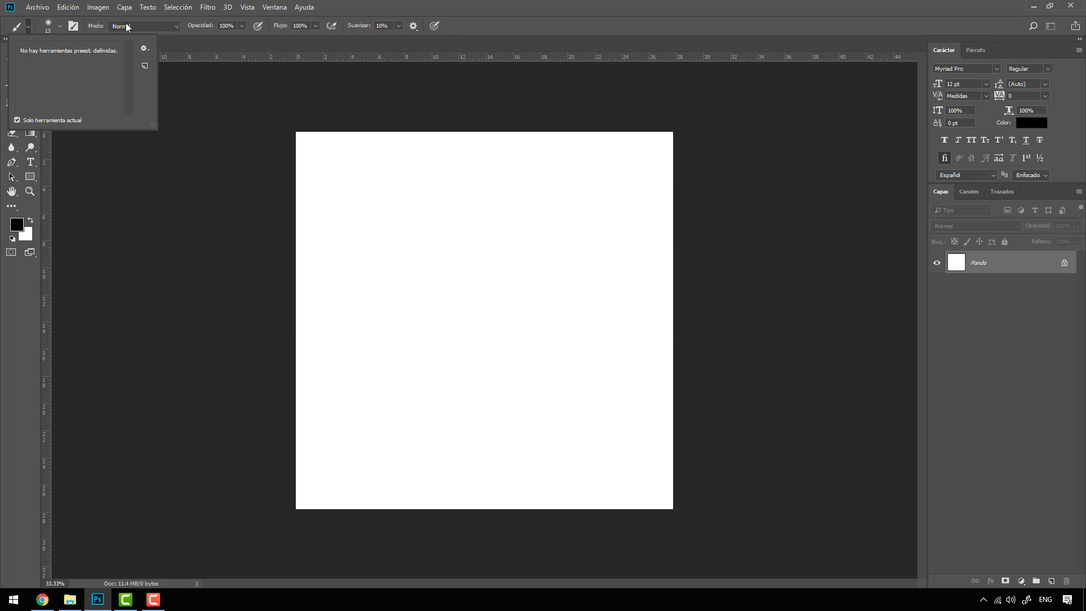
# Set the brush to 29% opacity, 16% flow and 74% smoothing, with pen pressure controlling opacity and size.
pyautogui.click(240, 27)
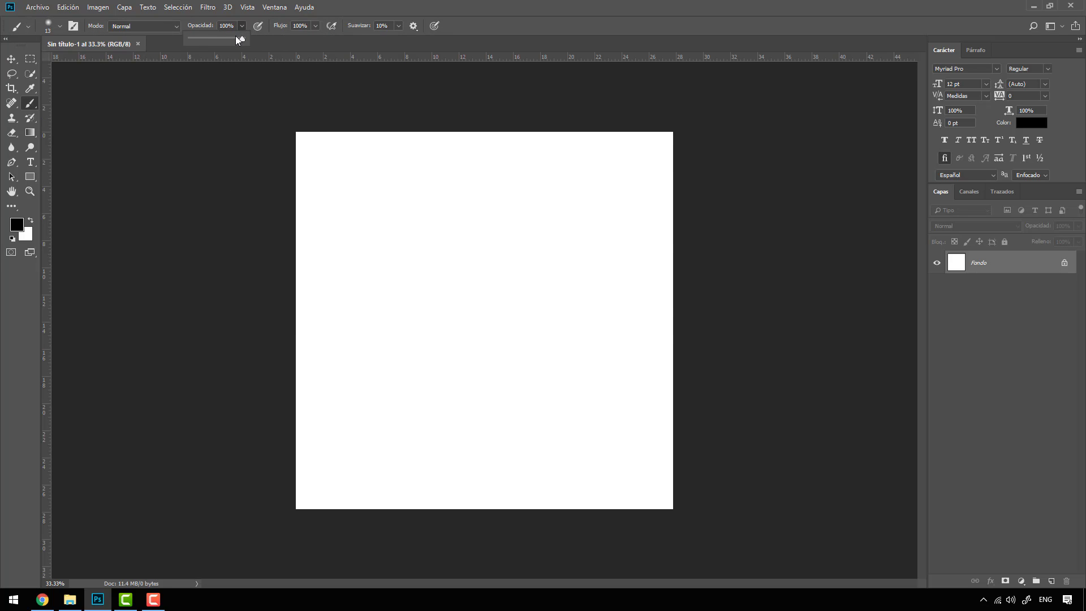
pyautogui.moveTo(205, 39); pyautogui.dragTo(204, 39)
pyautogui.click(315, 26)
pyautogui.click(260, 27)
pyautogui.click(381, 28)
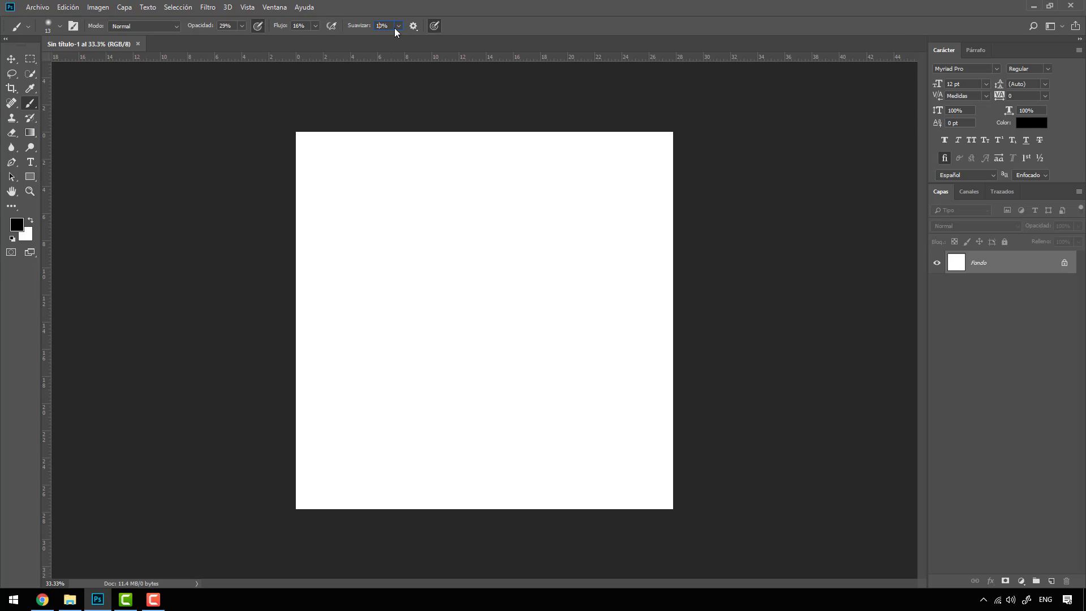
pyautogui.click(396, 27)
pyautogui.moveTo(431, 38); pyautogui.dragTo(435, 38)
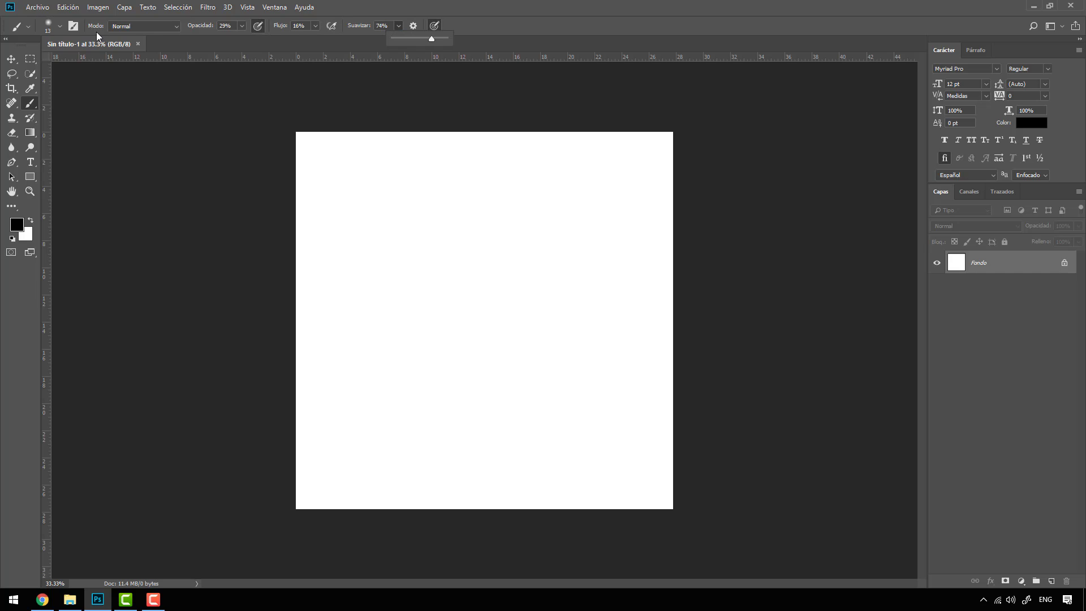
# Reset the Brush tool to its default settings and turn off pen pressure control for opacity and size.
pyautogui.click(29, 28)
pyautogui.click(144, 48)
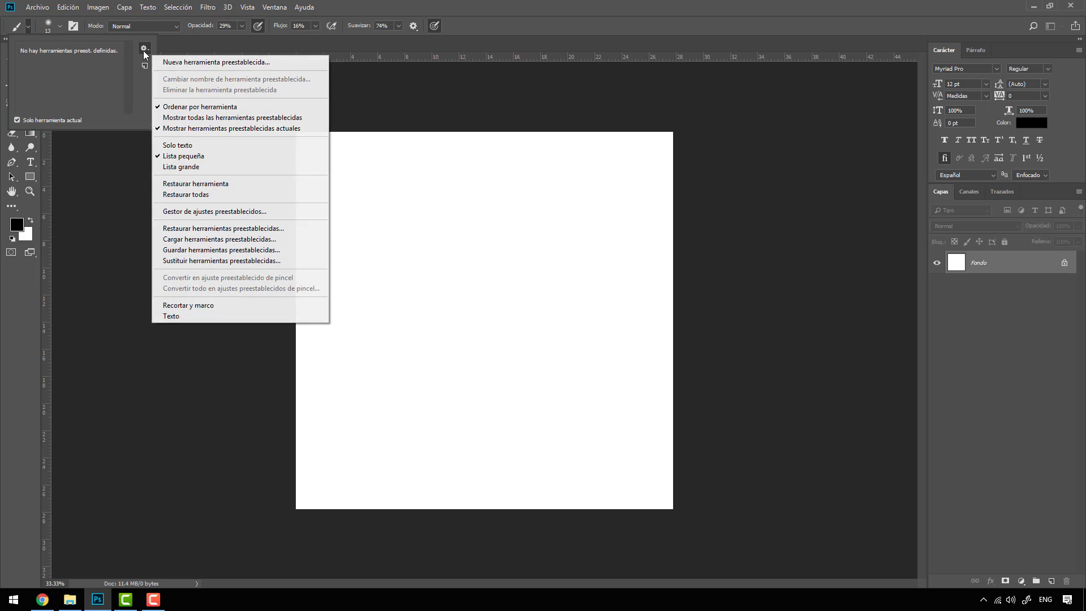
pyautogui.click(206, 184)
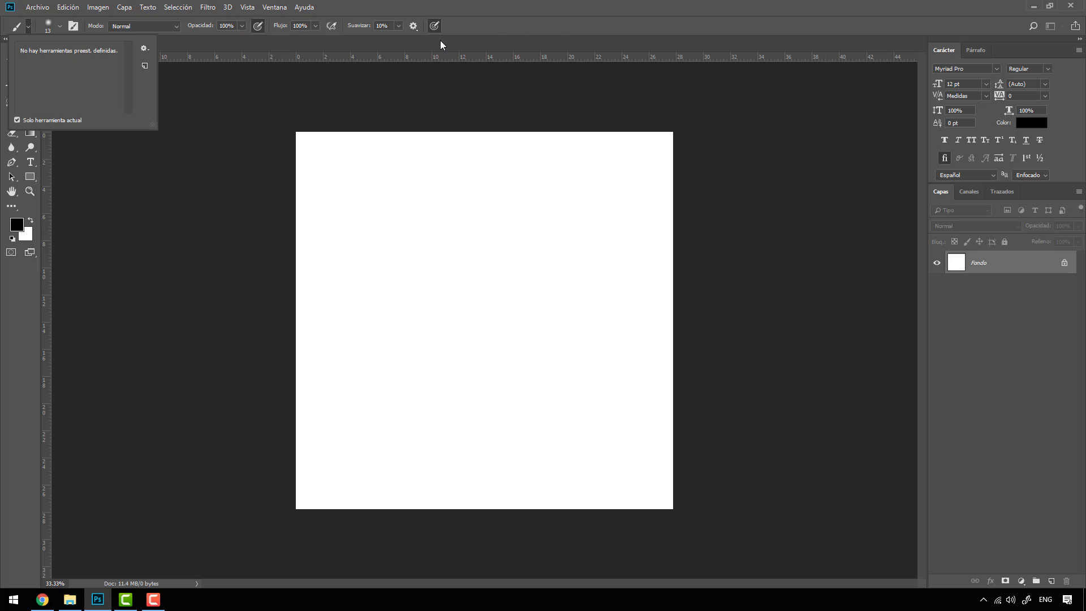
pyautogui.click(260, 28)
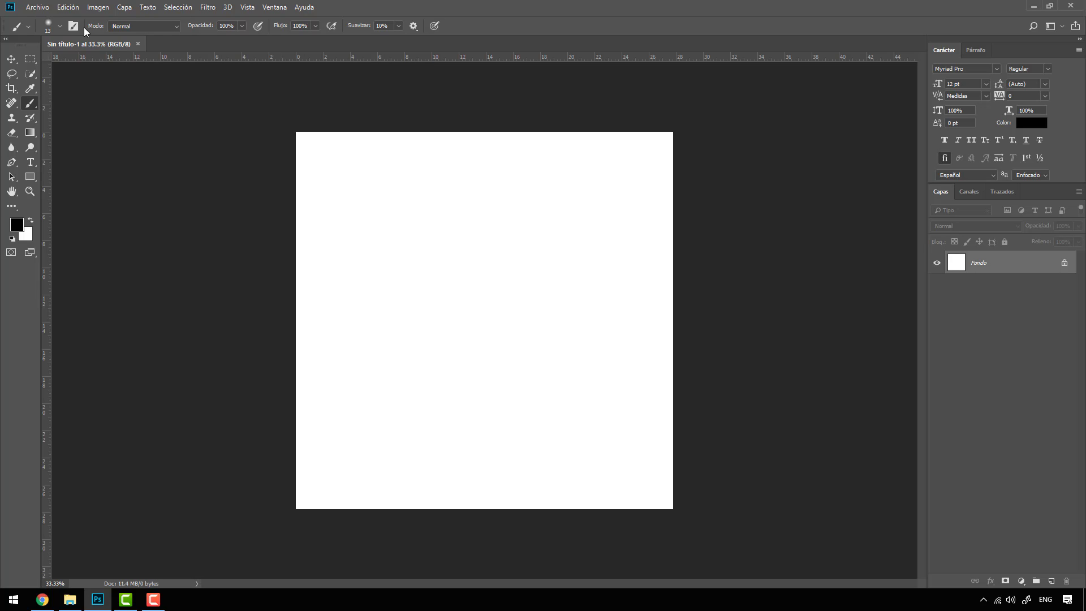
# Collapse the first Pinceles generales folder in the brush picker and open the Brush Settings panel over the canvas.
pyautogui.click(59, 28)
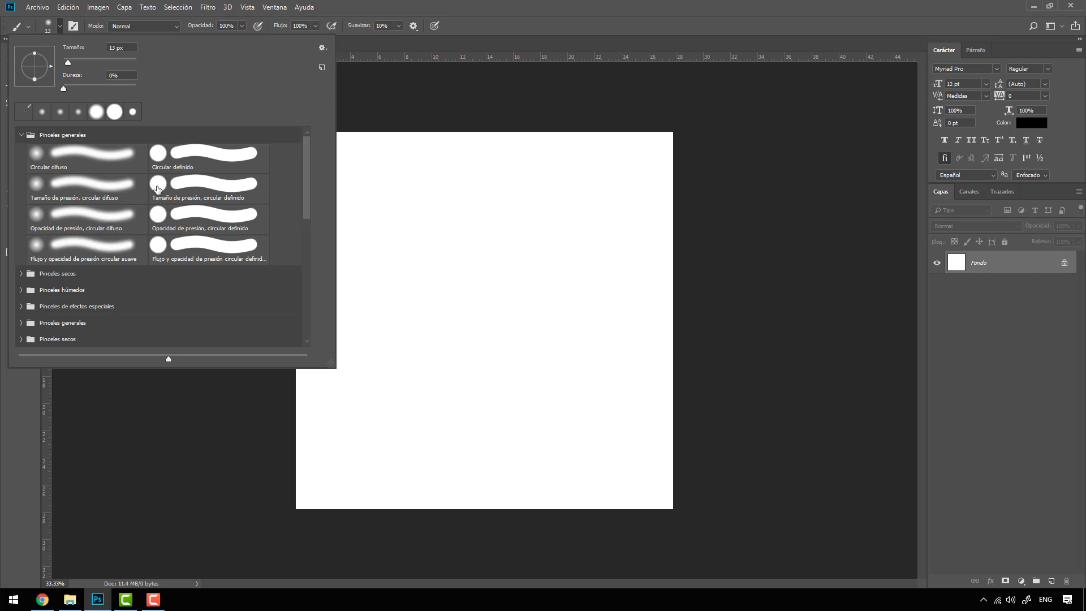
pyautogui.click(21, 134)
pyautogui.click(72, 26)
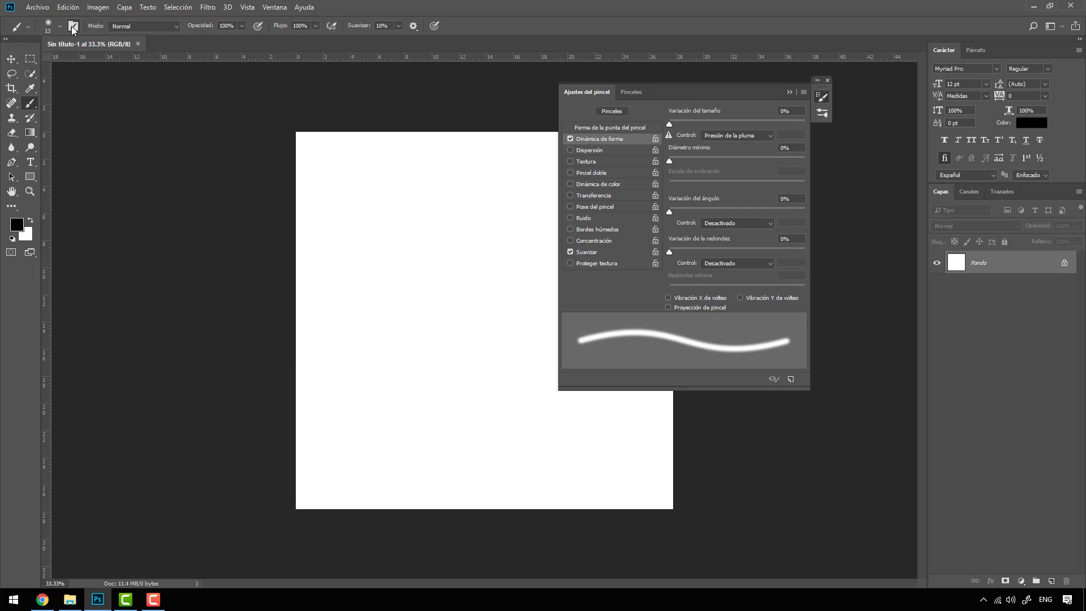
pyautogui.moveTo(712, 93)
pyautogui.mouseDown()
pyautogui.moveTo(713, 133)
pyautogui.moveTo(751, 105)
pyautogui.mouseUp()
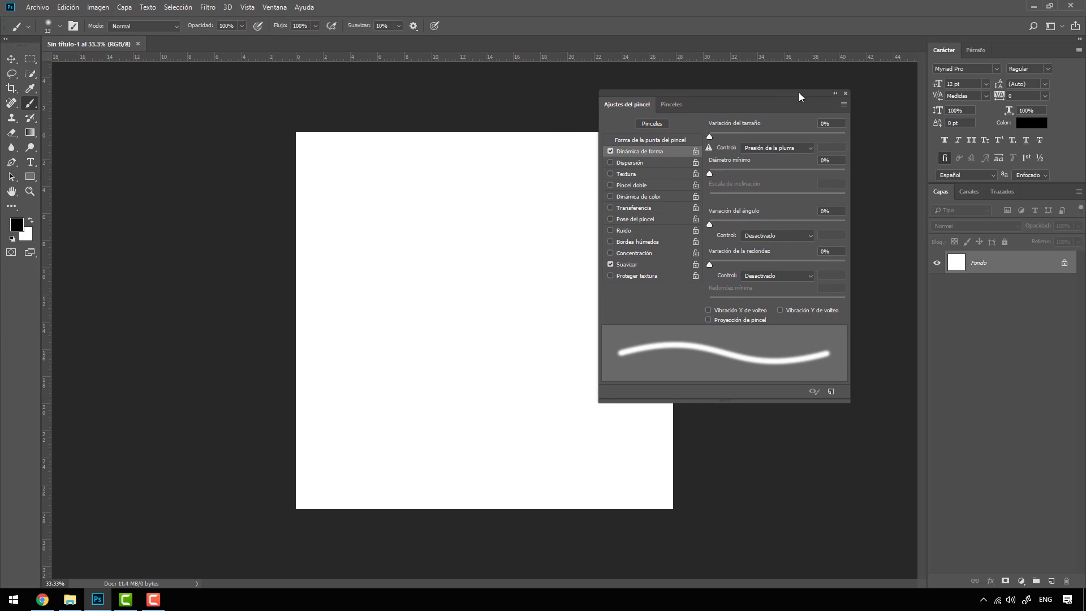
# Open the Brushes panel and dock it together with Brush Settings beside the Character and Layers panels.
pyautogui.click(248, 8)
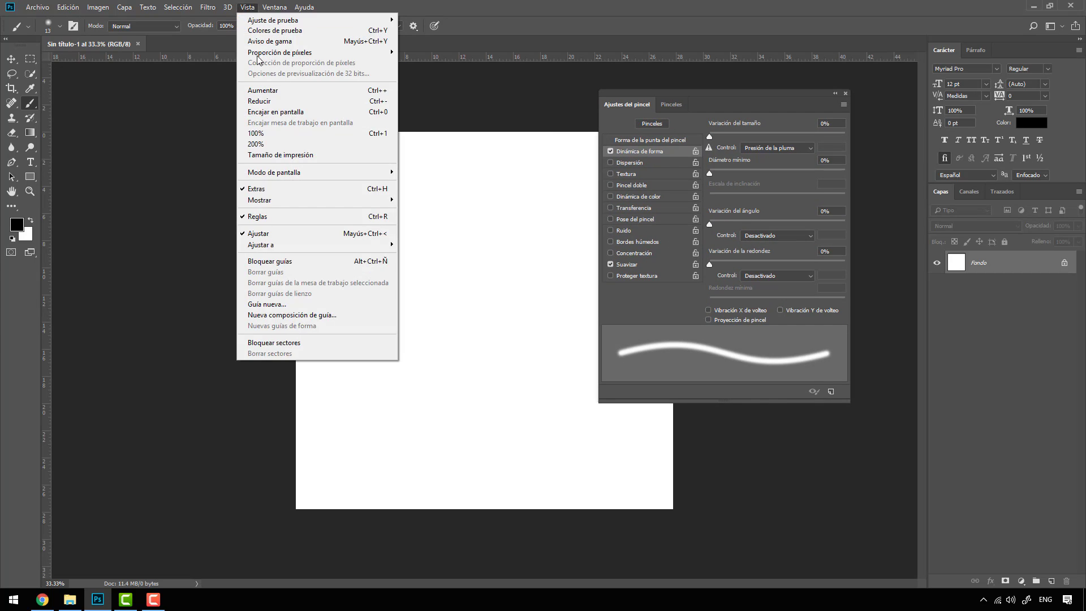
pyautogui.moveTo(274, 7)
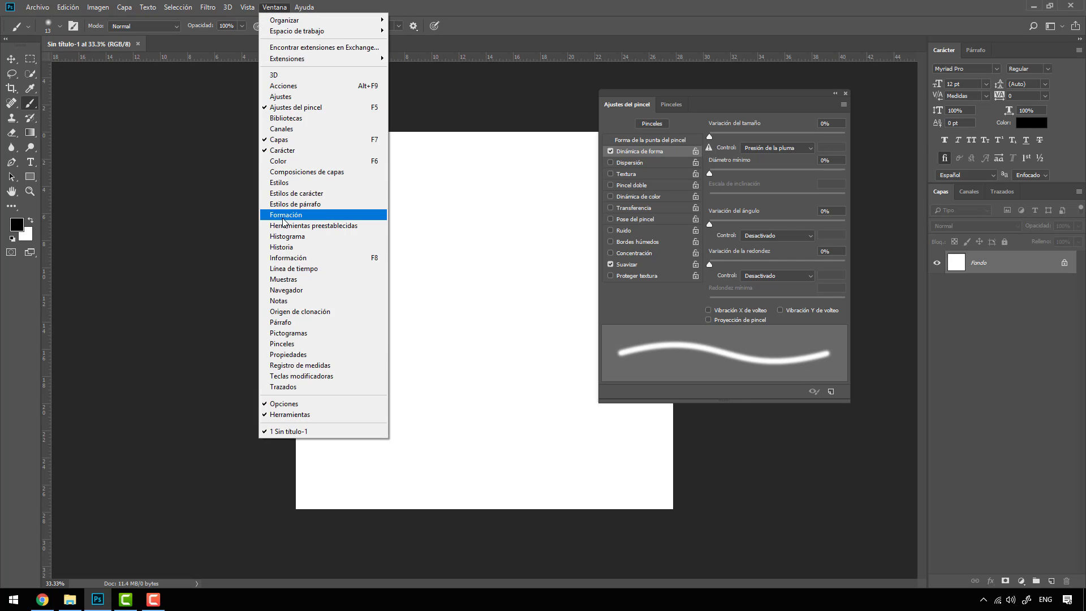
pyautogui.click(302, 343)
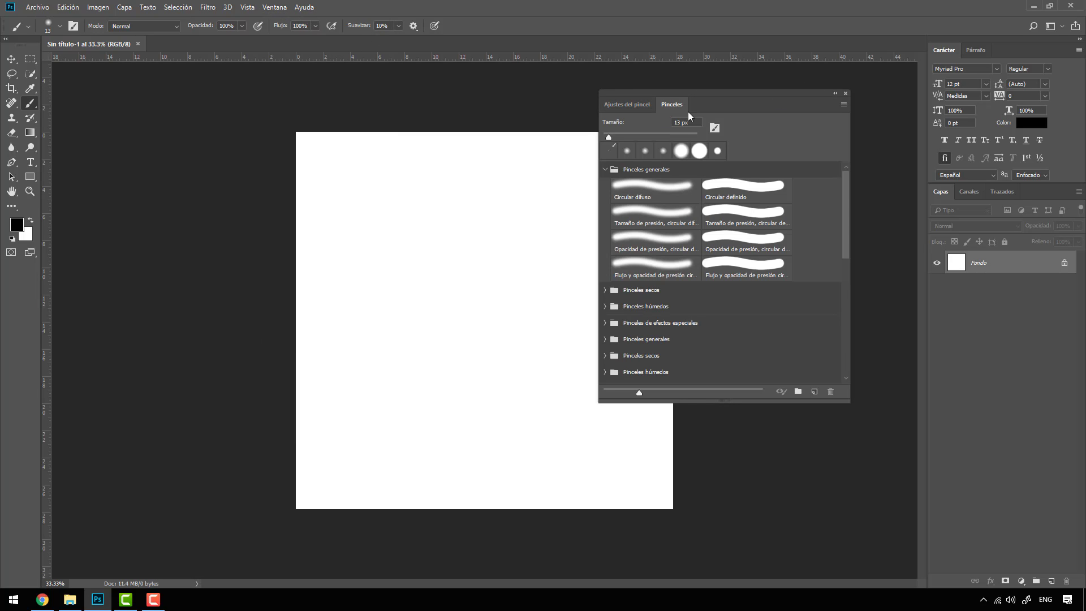
pyautogui.moveTo(783, 94); pyautogui.dragTo(926, 75)
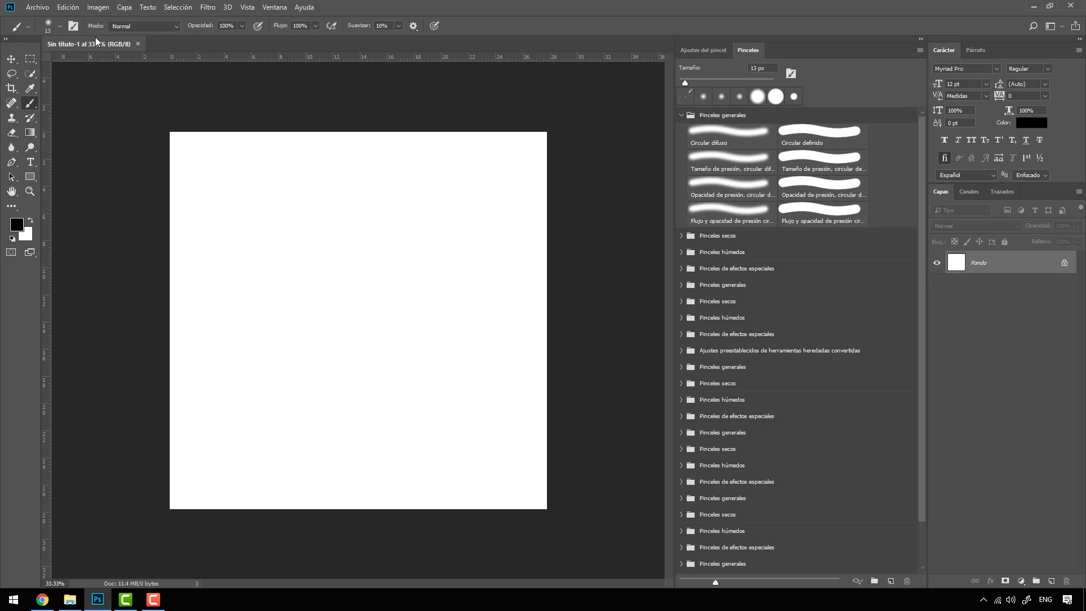
# Look through the Brush Settings panel, the Brushes panel and the brush picker, ending with Brush Settings open.
pyautogui.click(73, 30)
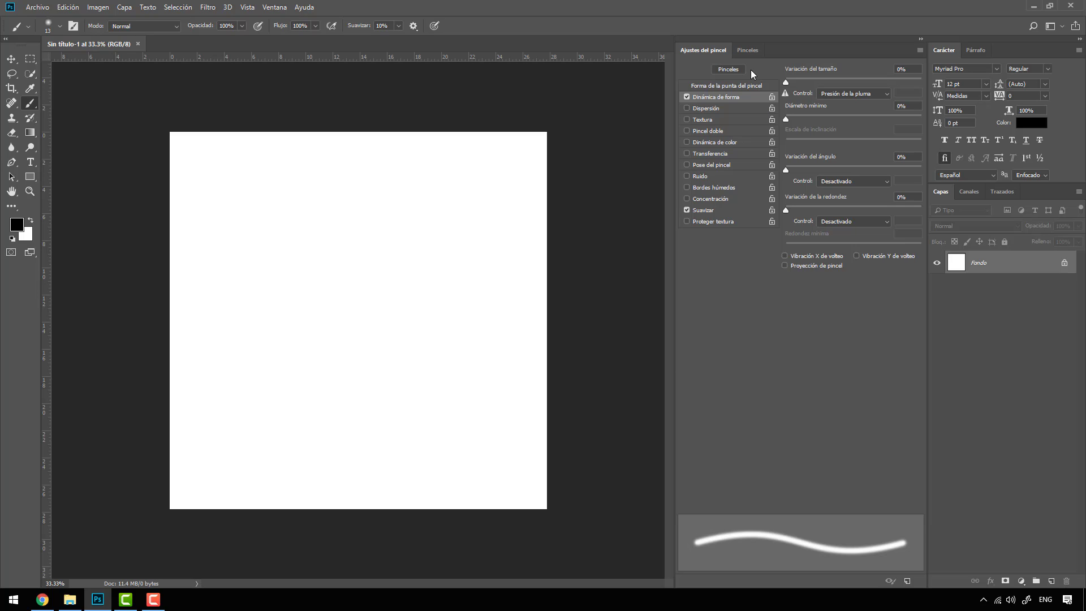
pyautogui.click(748, 51)
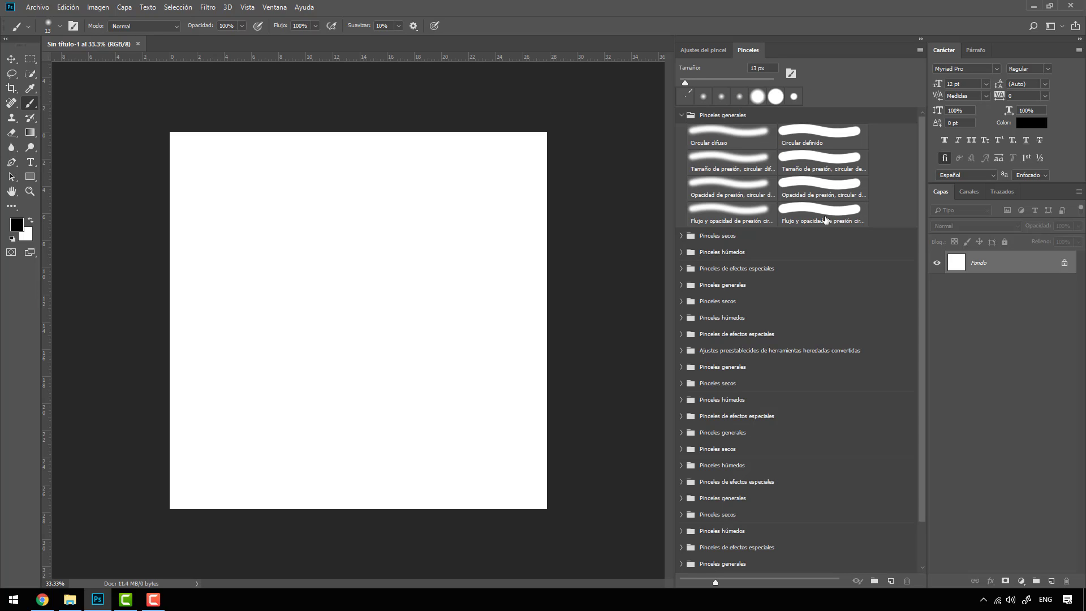
pyautogui.click(60, 26)
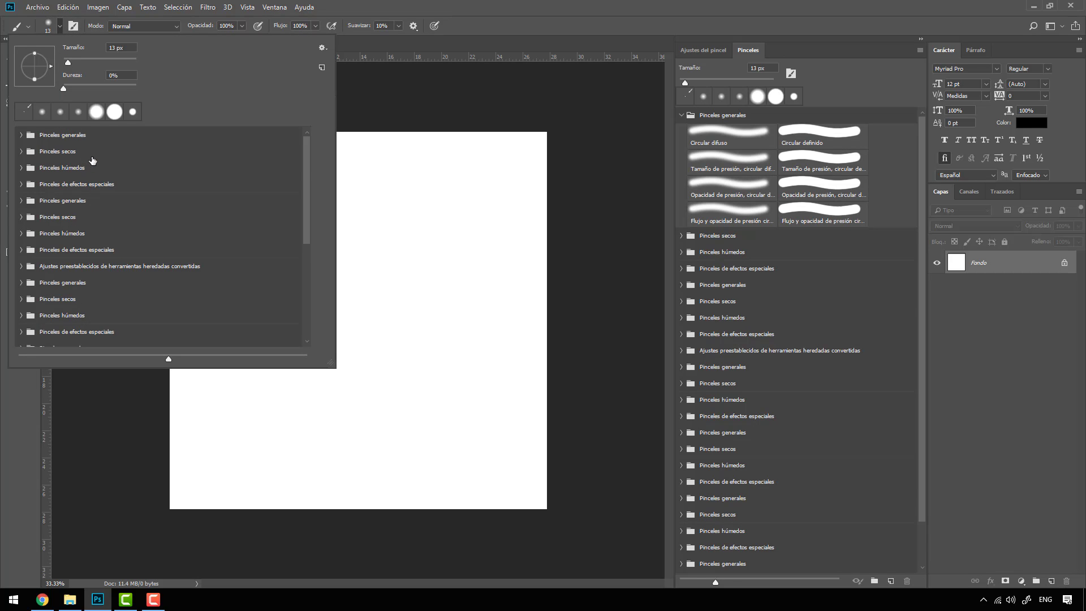
pyautogui.click(692, 50)
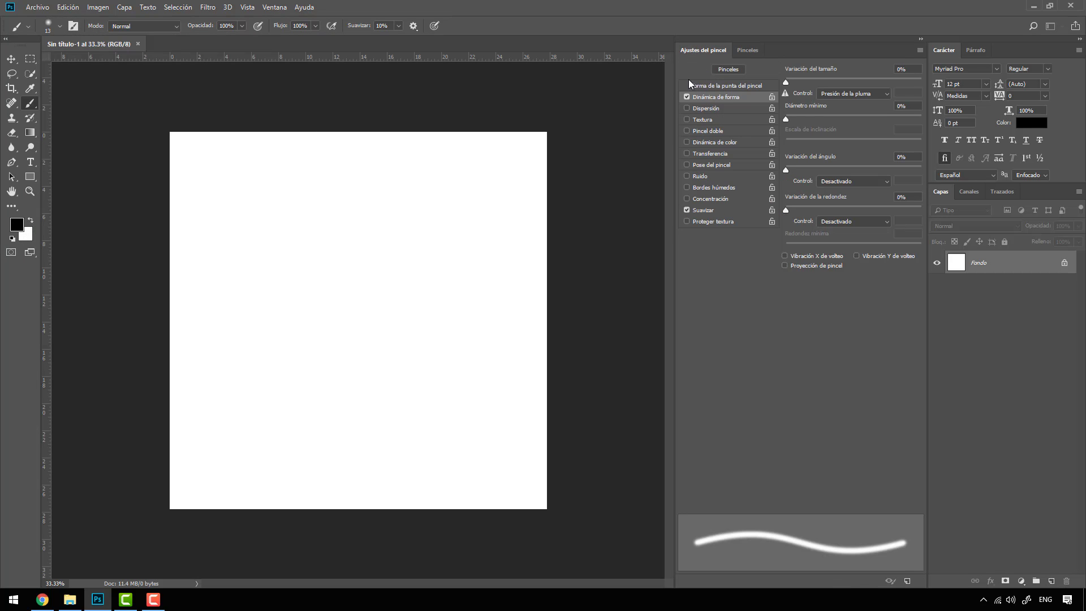
pyautogui.click(73, 26)
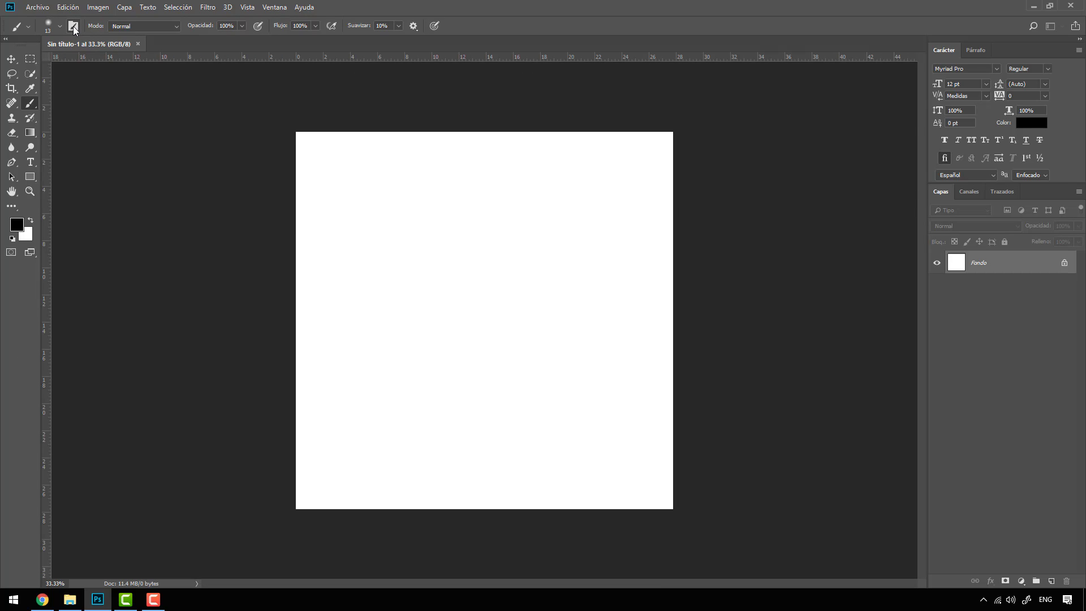
pyautogui.click(73, 26)
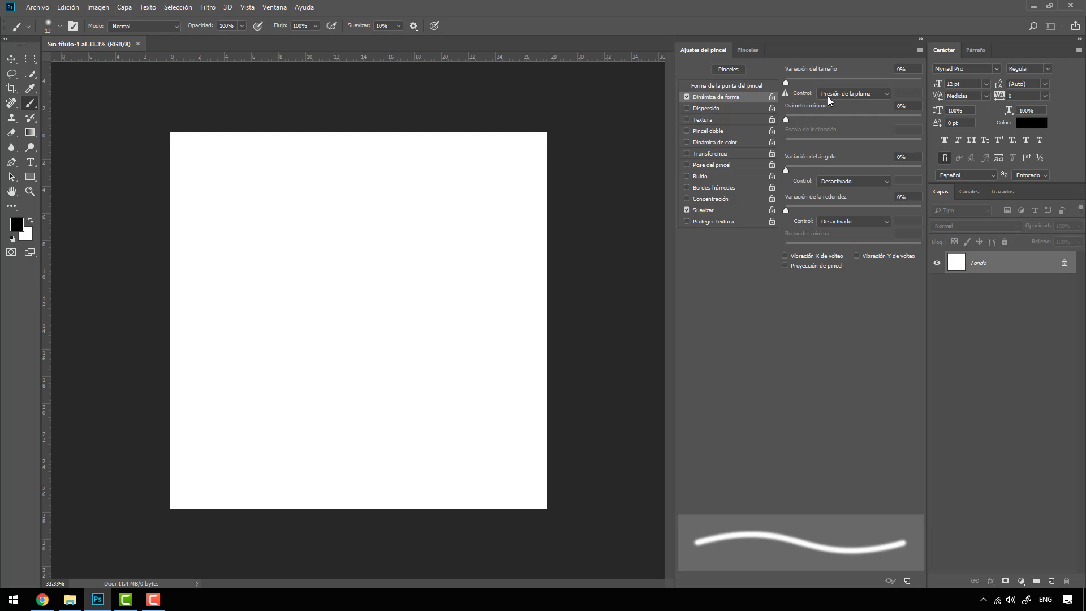
# Try the Dispersión, Textura and Transferencia brush options and turn all three off again.
pyautogui.click(847, 93)
pyautogui.click(846, 105)
pyautogui.click(714, 110)
pyautogui.click(714, 119)
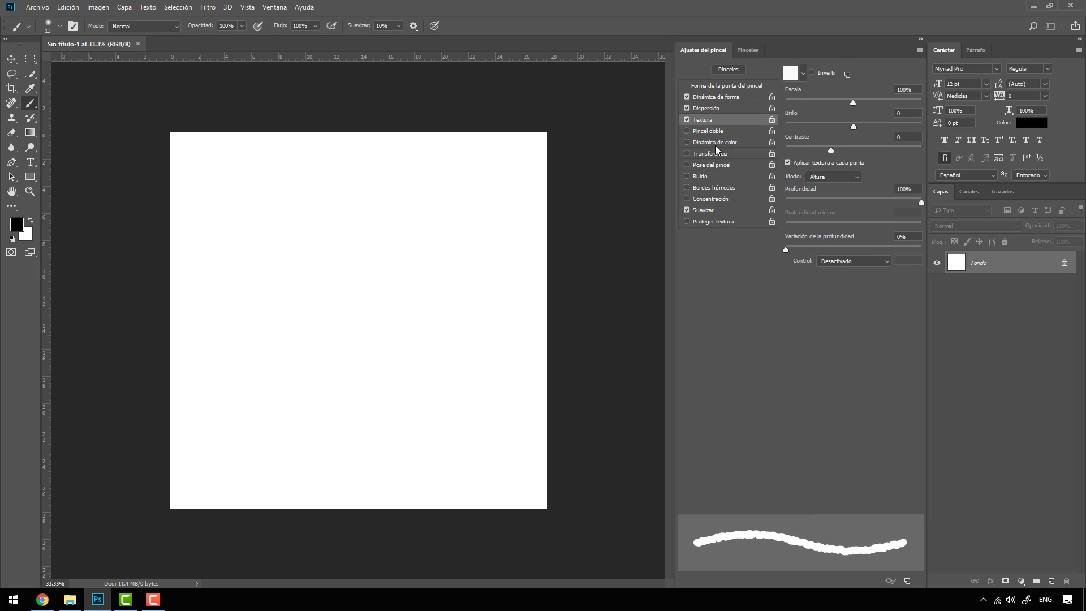
pyautogui.click(715, 154)
pyautogui.click(687, 154)
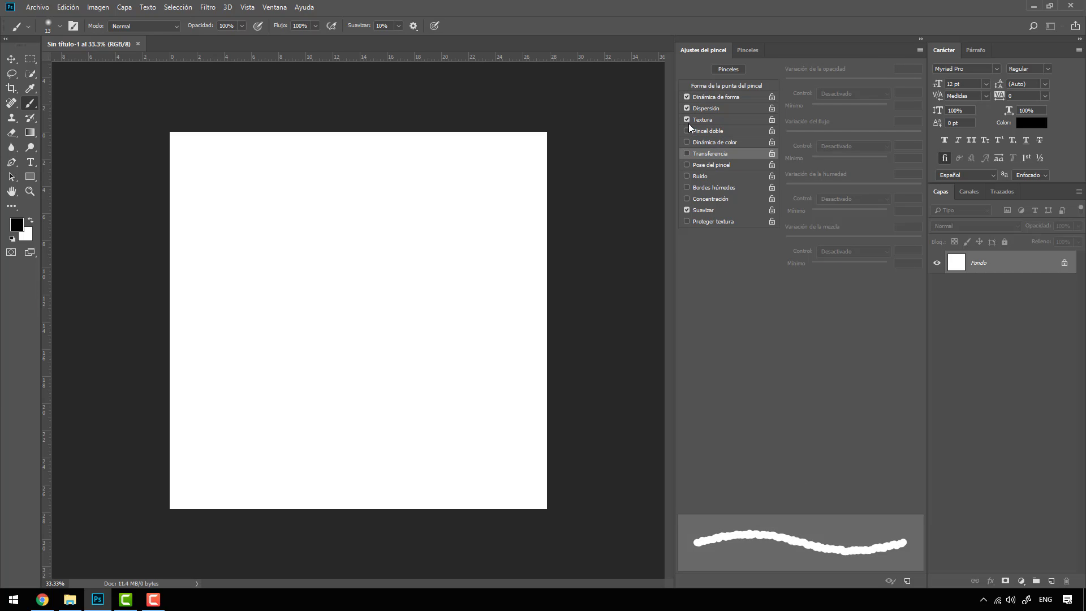
pyautogui.click(687, 120)
pyautogui.click(687, 109)
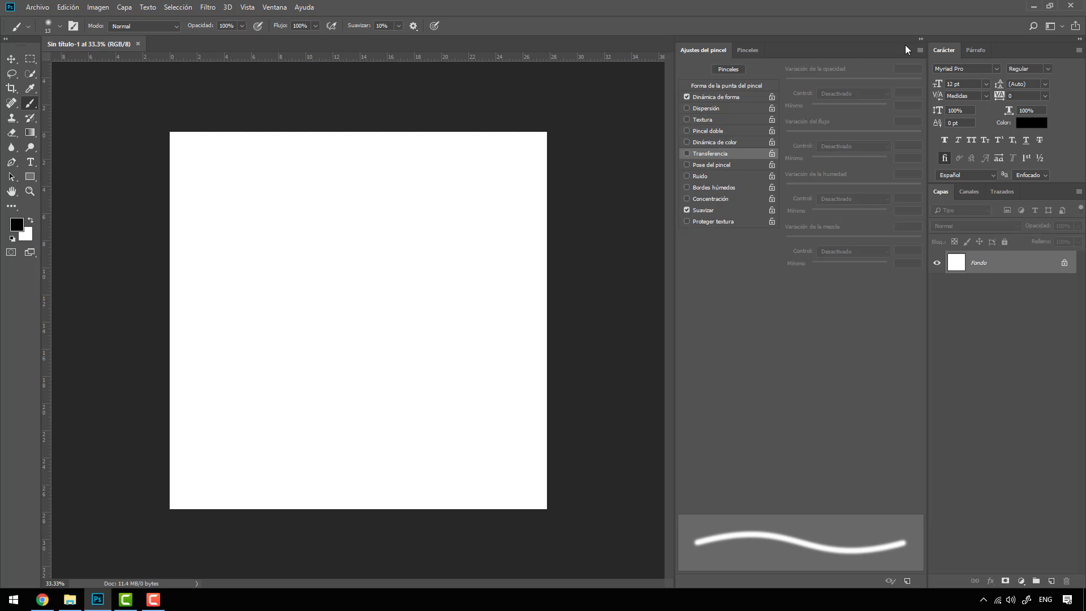
# Collapse the docked brush panels to icons and select the Circular definido brush from the first Pinceles generales folder.
pyautogui.click(921, 39)
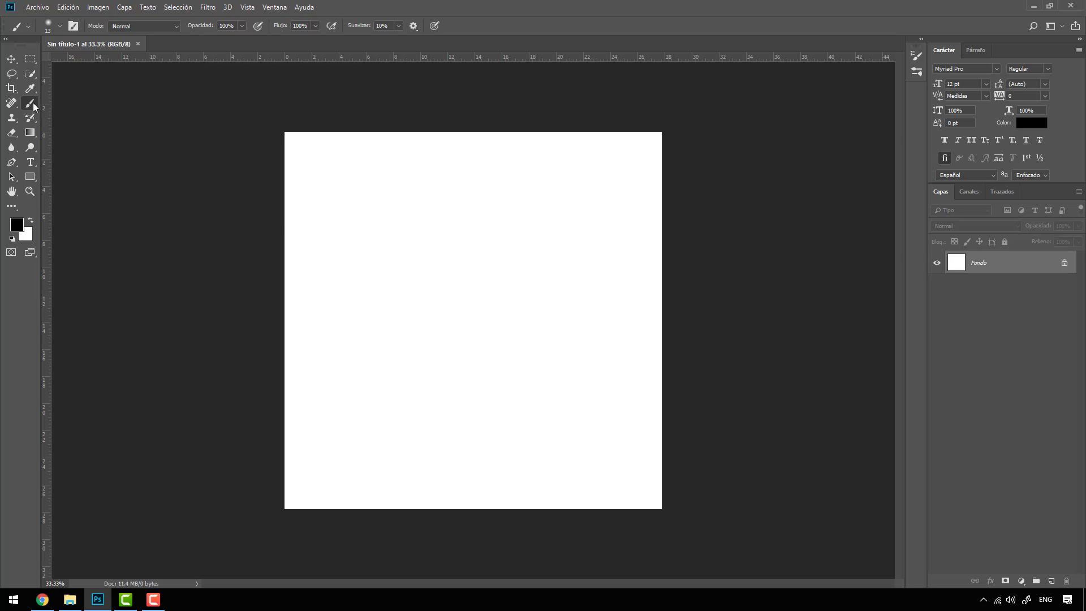
pyautogui.click(60, 28)
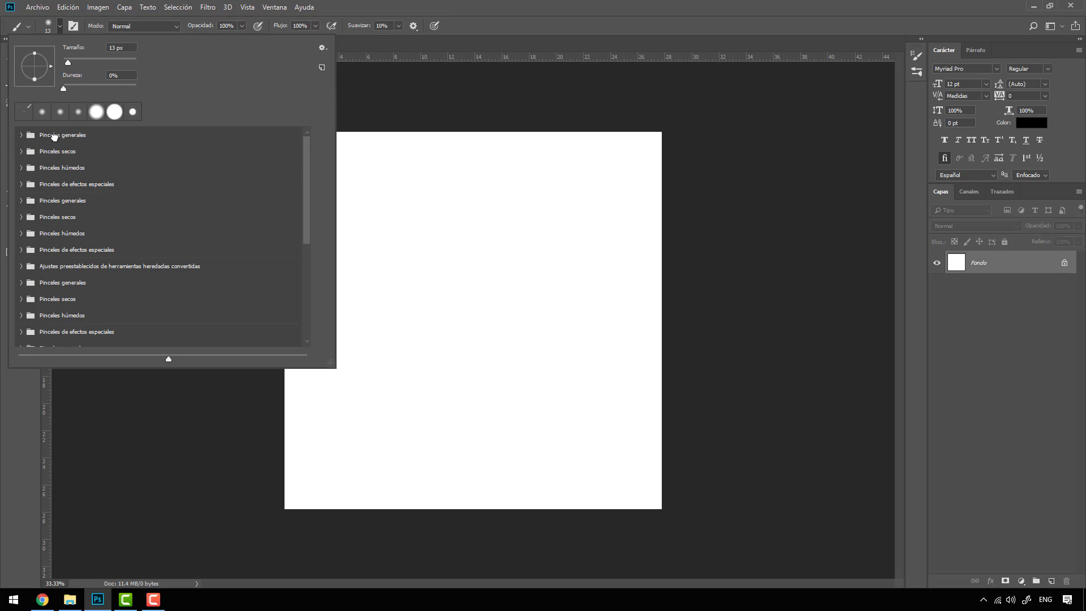
pyautogui.click(21, 137)
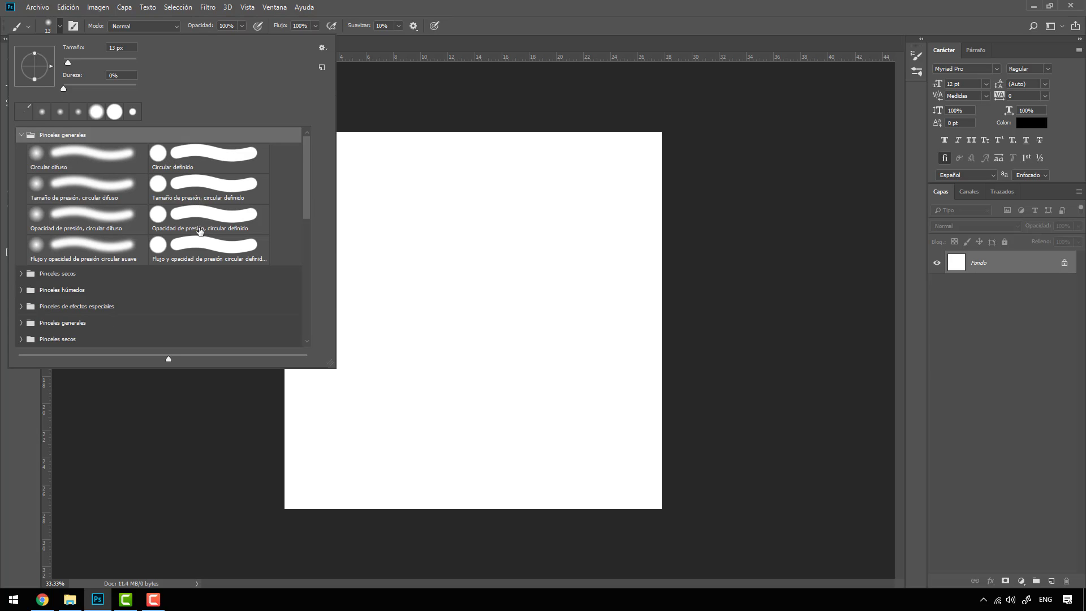
pyautogui.click(192, 160)
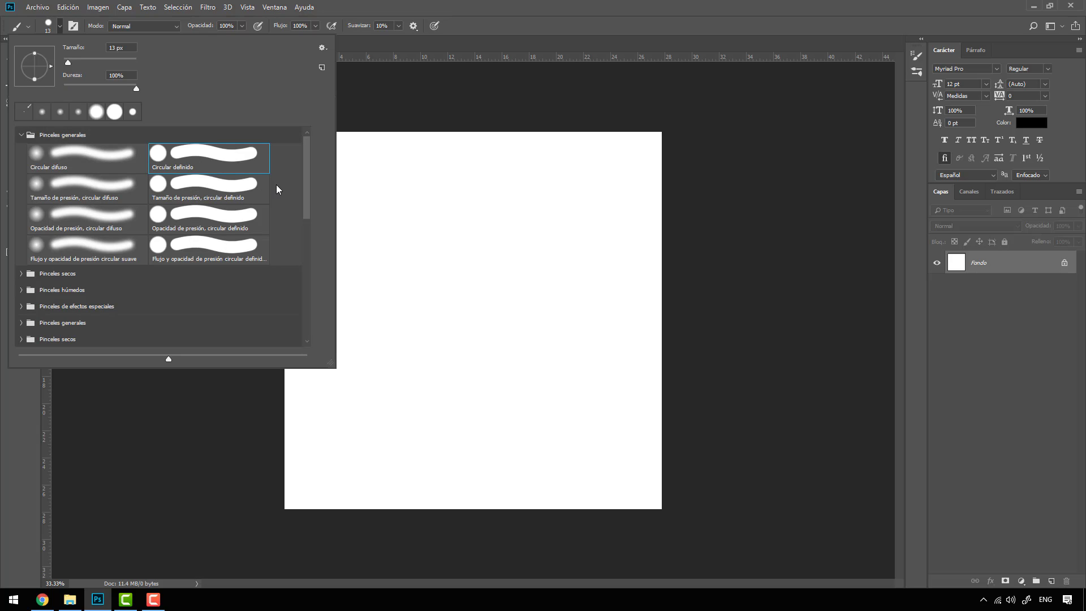
# Paint a long winding black stroke across the canvas, try white strokes over it and undo the white strokes.
pyautogui.moveTo(359, 166)
pyautogui.mouseDown()
pyautogui.moveTo(521, 194)
pyautogui.moveTo(550, 233)
pyautogui.moveTo(403, 240)
pyautogui.moveTo(310, 270)
pyautogui.moveTo(337, 315)
pyautogui.moveTo(536, 305)
pyautogui.moveTo(538, 318)
pyautogui.moveTo(501, 339)
pyautogui.moveTo(393, 350)
pyautogui.moveTo(353, 395)
pyautogui.moveTo(433, 392)
pyautogui.moveTo(550, 360)
pyautogui.moveTo(592, 361)
pyautogui.moveTo(560, 194)
pyautogui.moveTo(600, 187)
pyautogui.moveTo(613, 230)
pyautogui.moveTo(508, 276)
pyautogui.moveTo(525, 307)
pyautogui.moveTo(621, 305)
pyautogui.moveTo(631, 352)
pyautogui.moveTo(534, 415)
pyautogui.moveTo(632, 459)
pyautogui.moveTo(587, 490)
pyautogui.moveTo(482, 448)
pyautogui.moveTo(428, 461)
pyautogui.moveTo(349, 458)
pyautogui.moveTo(347, 427)
pyautogui.mouseUp()
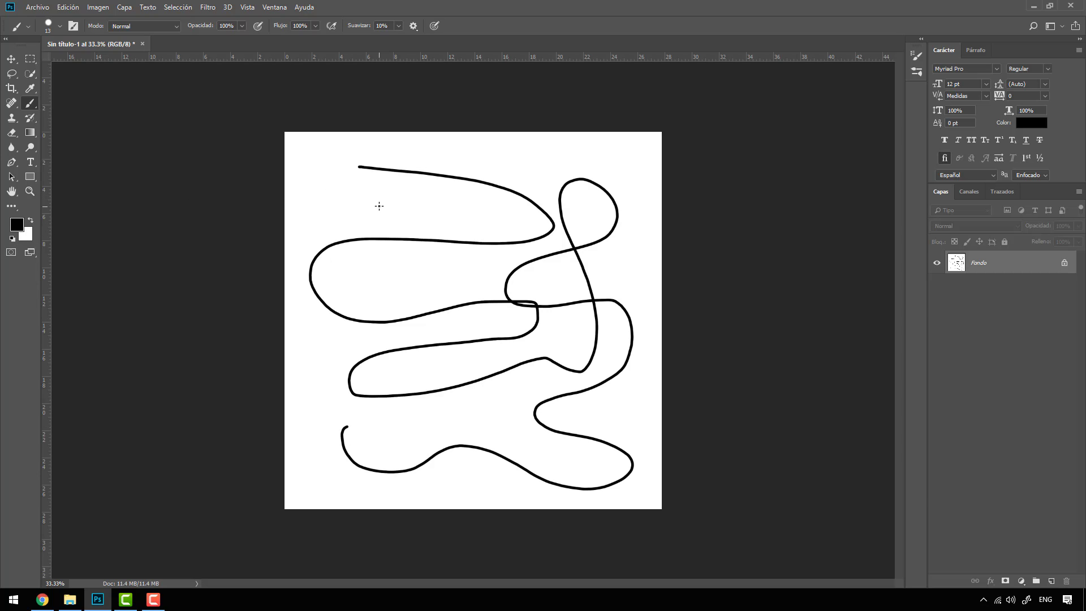
pyautogui.press('x')
pyautogui.moveTo(433, 163)
pyautogui.mouseDown()
pyautogui.moveTo(397, 265)
pyautogui.moveTo(511, 184)
pyautogui.mouseUp()
pyautogui.moveTo(588, 254)
pyautogui.mouseDown()
pyautogui.moveTo(413, 321)
pyautogui.moveTo(420, 355)
pyautogui.mouseUp()
pyautogui.hotkey('ctrl', 'alt', 'z')
pyautogui.hotkey('ctrl', 'alt', 'z')
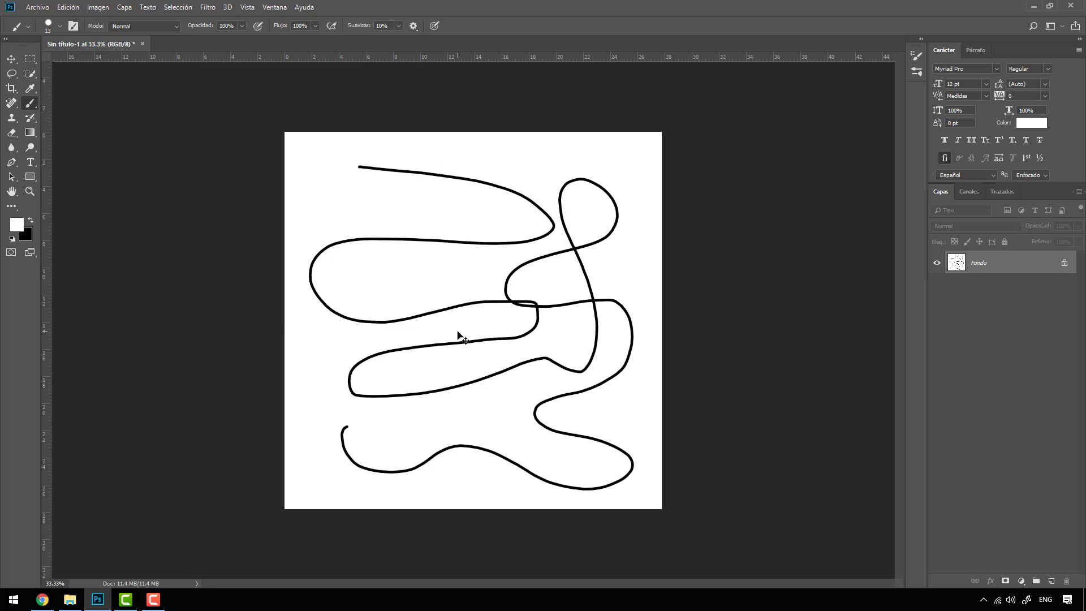
# Convert the locked background into a regular layer and fill it with red #d51717.
pyautogui.doubleClick(988, 264)
pyautogui.click(651, 178)
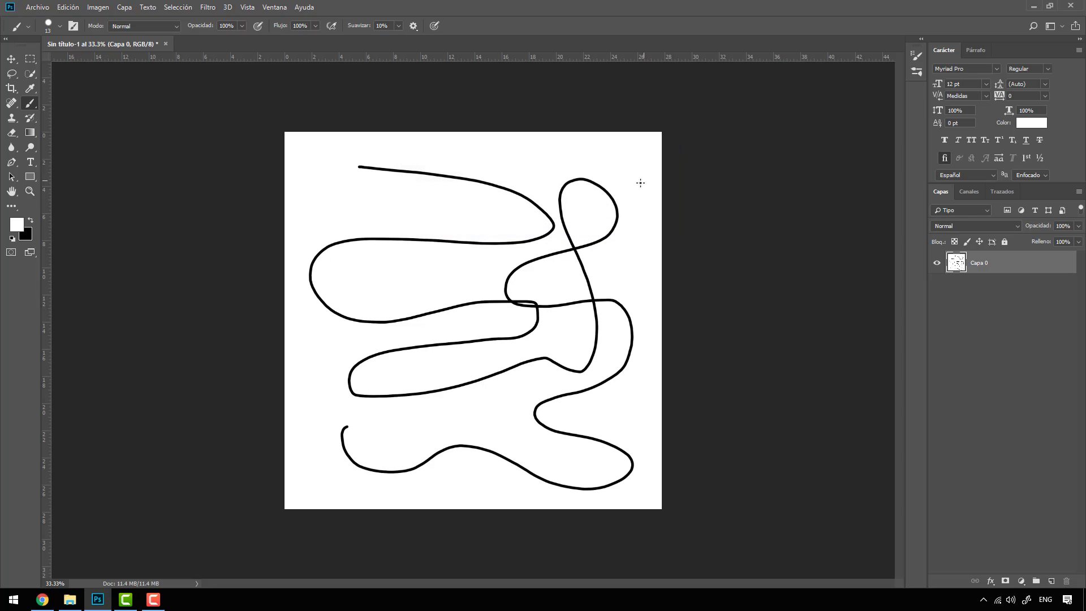
pyautogui.click(12, 240)
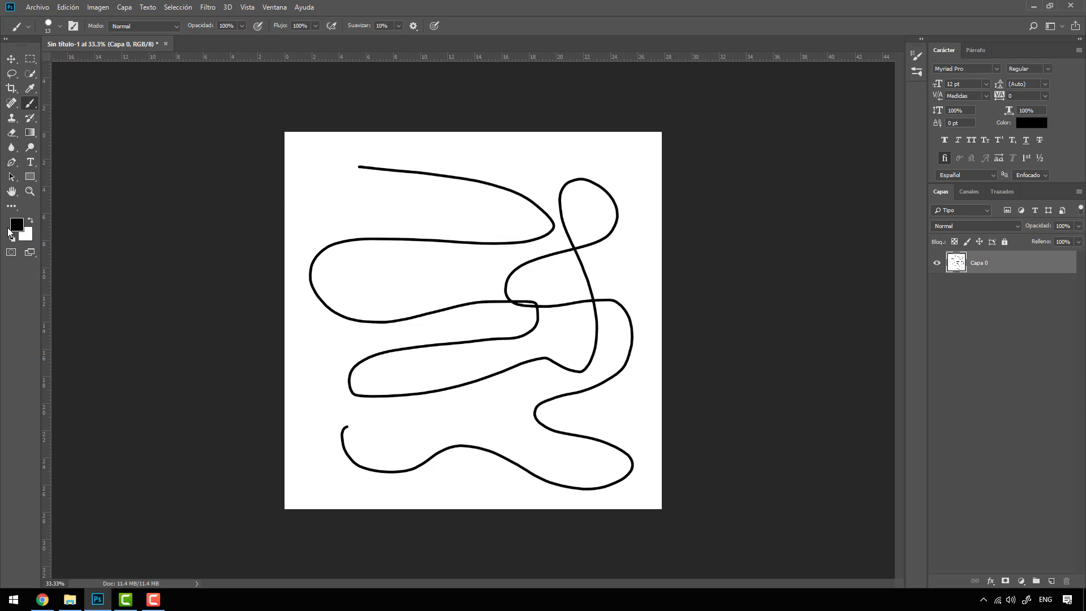
pyautogui.click(16, 224)
pyautogui.click(514, 160)
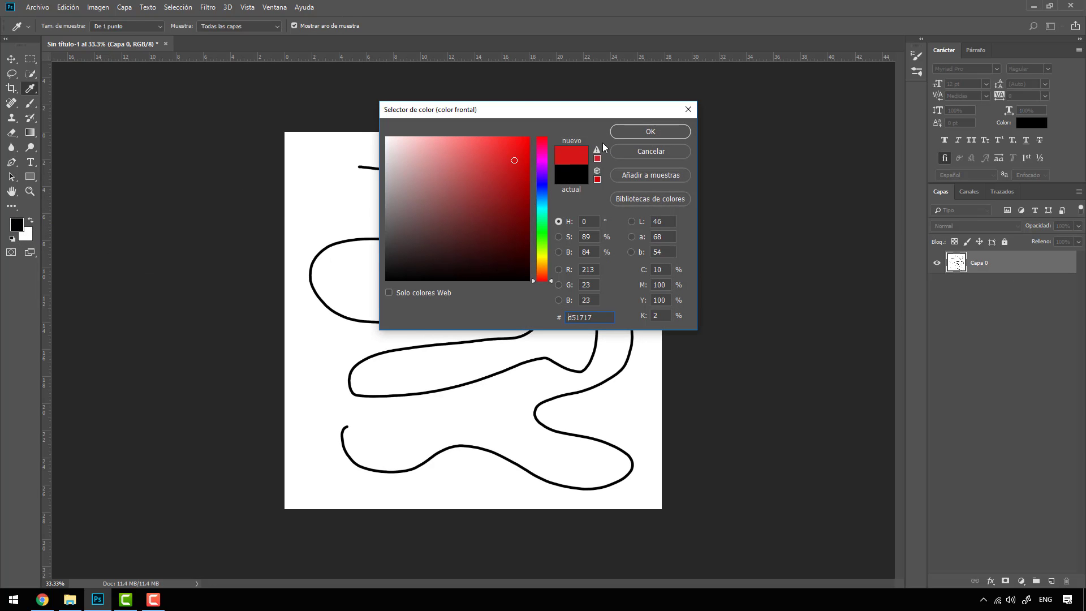
pyautogui.click(627, 133)
pyautogui.hotkey('alt', 'BackSpace')
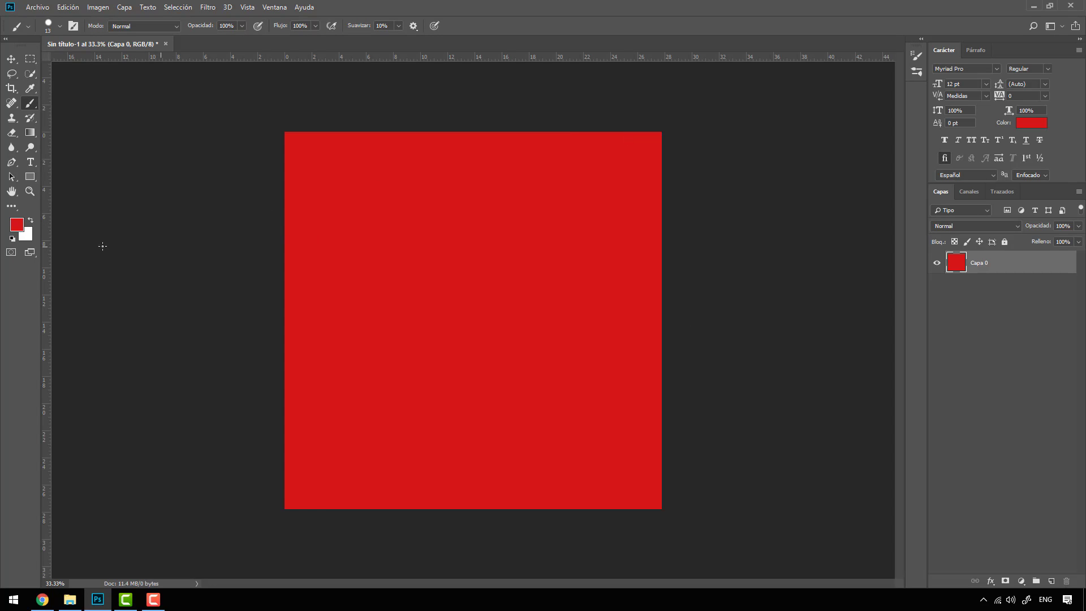
# Restore the default black and white colours and paint a winding black stroke and a winding white stroke over the red.
pyautogui.click(12, 240)
pyautogui.moveTo(334, 175)
pyautogui.mouseDown()
pyautogui.moveTo(423, 205)
pyautogui.moveTo(550, 193)
pyautogui.moveTo(581, 234)
pyautogui.moveTo(475, 251)
pyautogui.moveTo(358, 296)
pyautogui.moveTo(587, 312)
pyautogui.moveTo(561, 358)
pyautogui.moveTo(386, 384)
pyautogui.mouseUp()
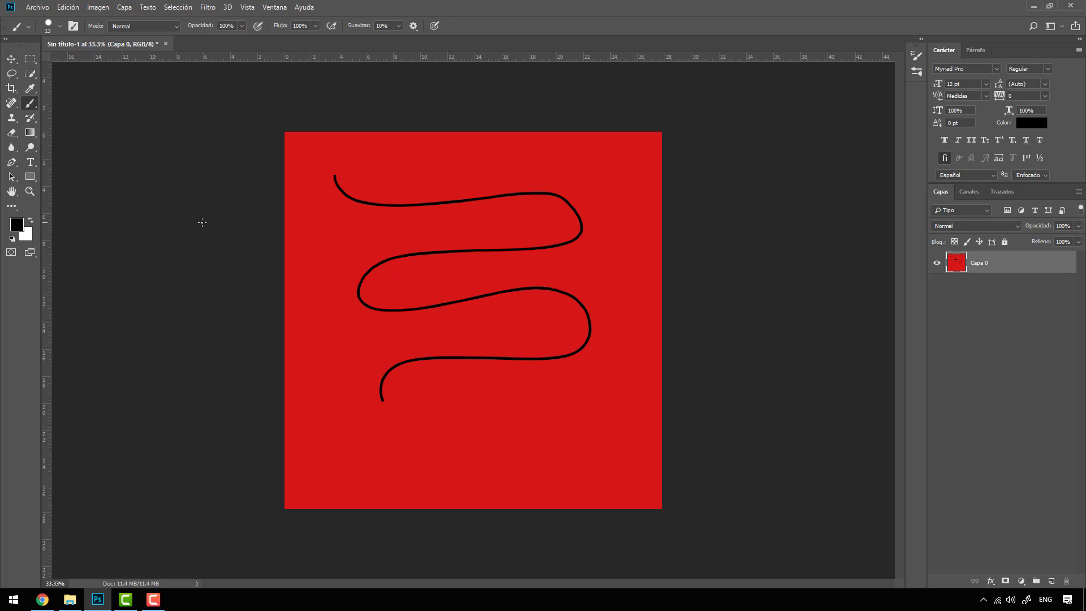
pyautogui.press('x')
pyautogui.moveTo(422, 154)
pyautogui.mouseDown()
pyautogui.moveTo(465, 185)
pyautogui.moveTo(602, 168)
pyautogui.moveTo(549, 209)
pyautogui.moveTo(357, 229)
pyautogui.moveTo(599, 256)
pyautogui.moveTo(565, 284)
pyautogui.moveTo(485, 290)
pyautogui.moveTo(572, 320)
pyautogui.moveTo(609, 369)
pyautogui.moveTo(517, 409)
pyautogui.mouseUp()
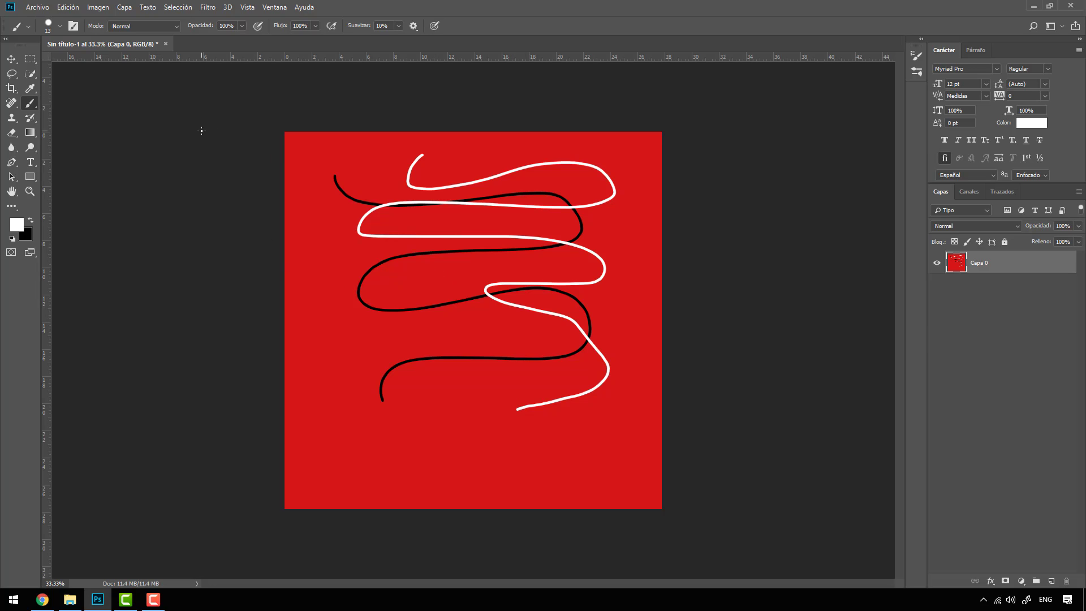
# Enlarge the brush to about 148 px and paint a thick winding white stroke, followed by a thick black one over it.
pyautogui.click(60, 27)
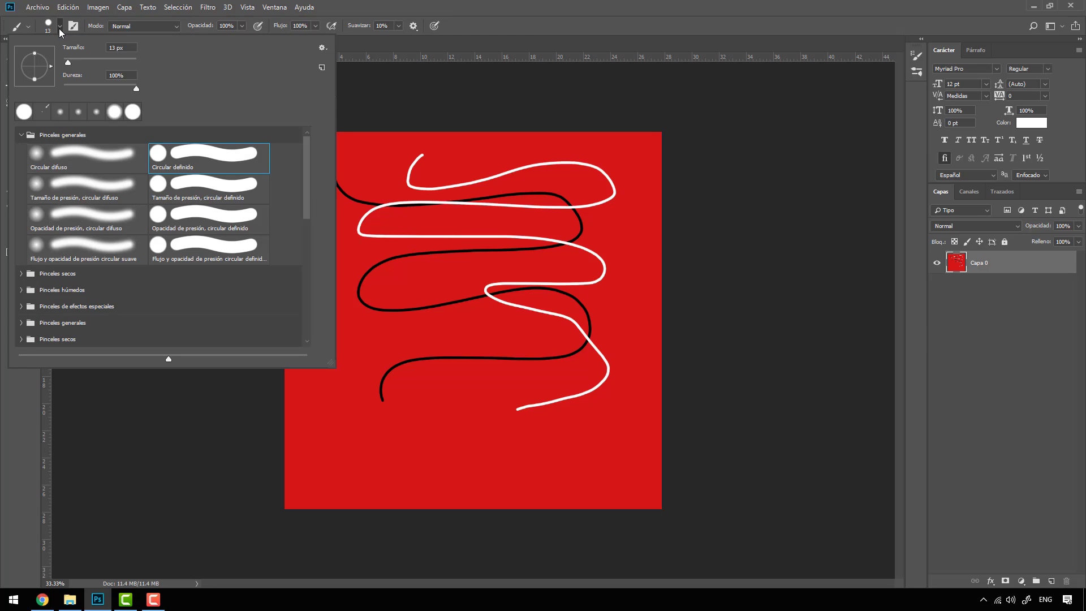
pyautogui.moveTo(67, 64); pyautogui.dragTo(96, 64)
pyautogui.moveTo(371, 169)
pyautogui.mouseDown()
pyautogui.moveTo(370, 190)
pyautogui.moveTo(553, 253)
pyautogui.moveTo(411, 352)
pyautogui.moveTo(461, 443)
pyautogui.mouseUp()
pyautogui.press('x')
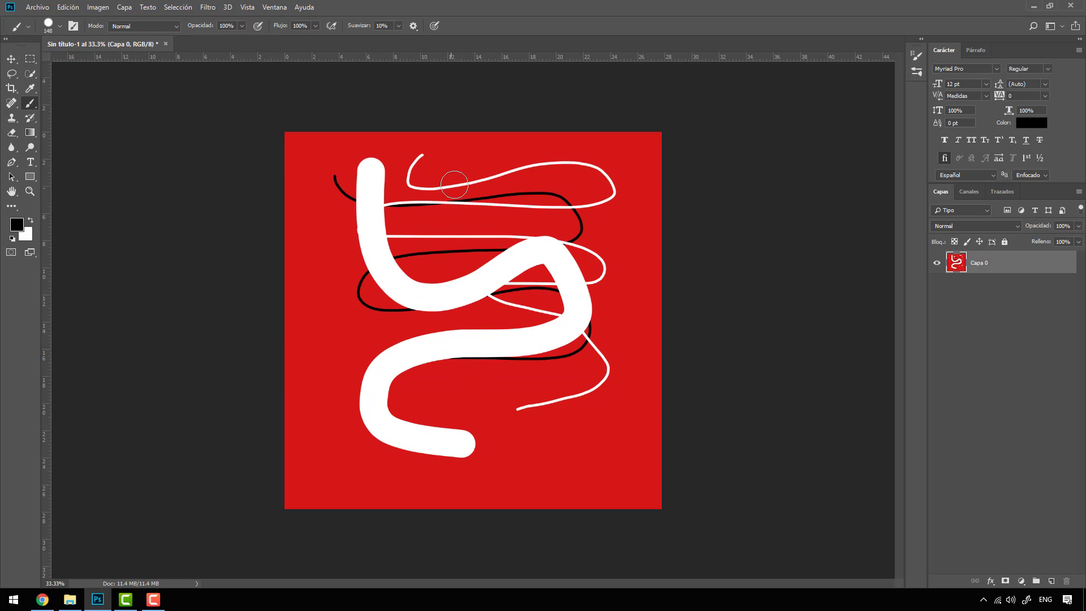
pyautogui.moveTo(454, 185)
pyautogui.mouseDown()
pyautogui.moveTo(339, 232)
pyautogui.moveTo(390, 327)
pyautogui.moveTo(563, 227)
pyautogui.moveTo(634, 282)
pyautogui.moveTo(504, 333)
pyautogui.moveTo(469, 415)
pyautogui.moveTo(554, 447)
pyautogui.moveTo(434, 457)
pyautogui.mouseUp()
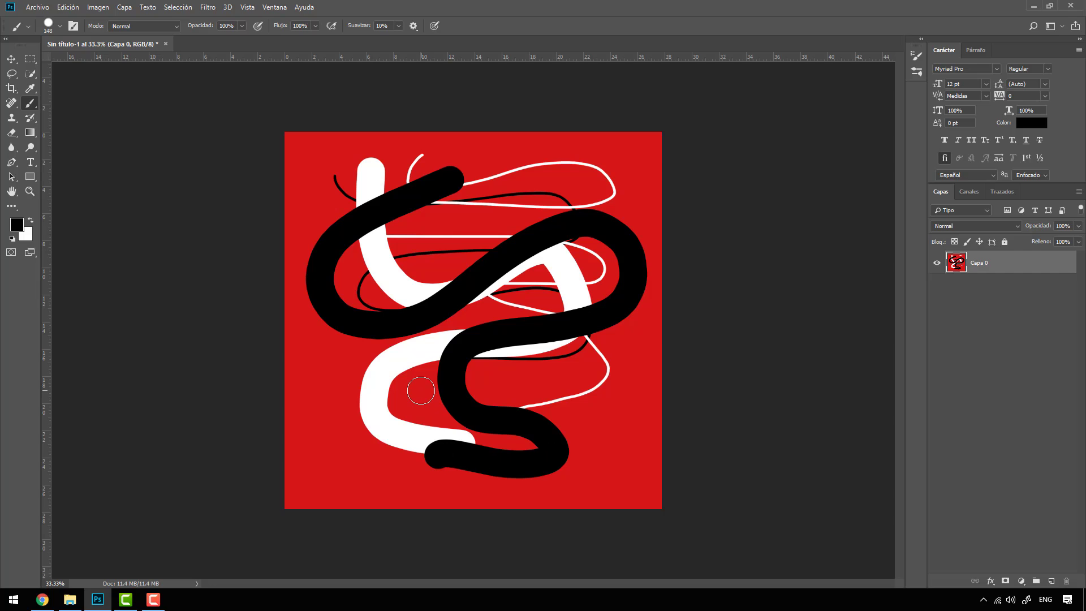
# Hide the toolbox, options bar and all panels so that only the document window is displayed.
pyautogui.press('Tab')
pyautogui.press('Tab')
pyautogui.press('Tab')
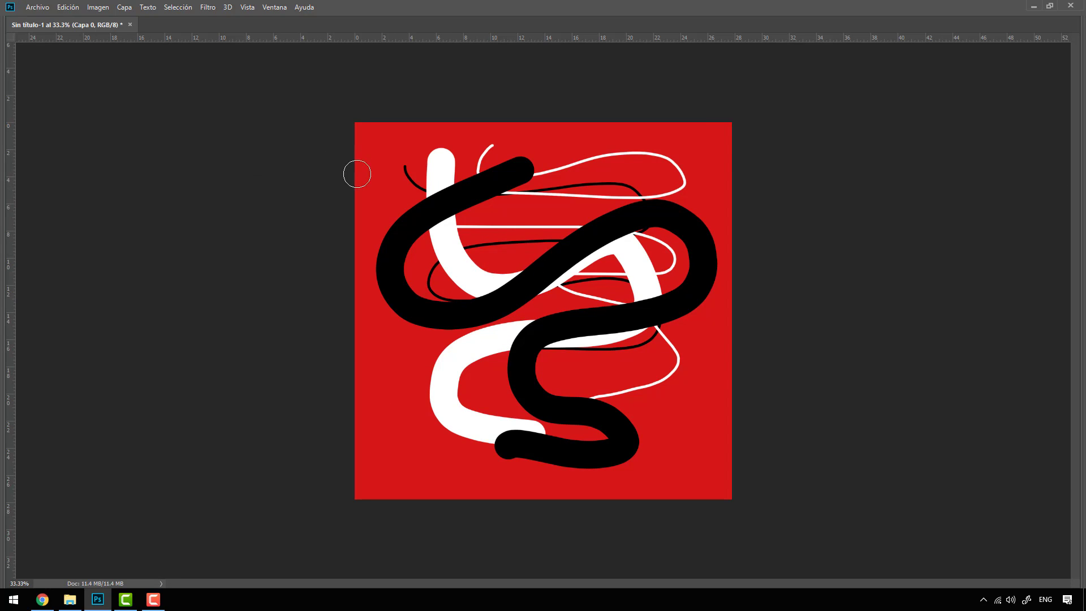
# Bring back the hidden toolbox, options bar and panels, and paint more thick winding black strokes across the red canvas.
pyautogui.press('Tab')
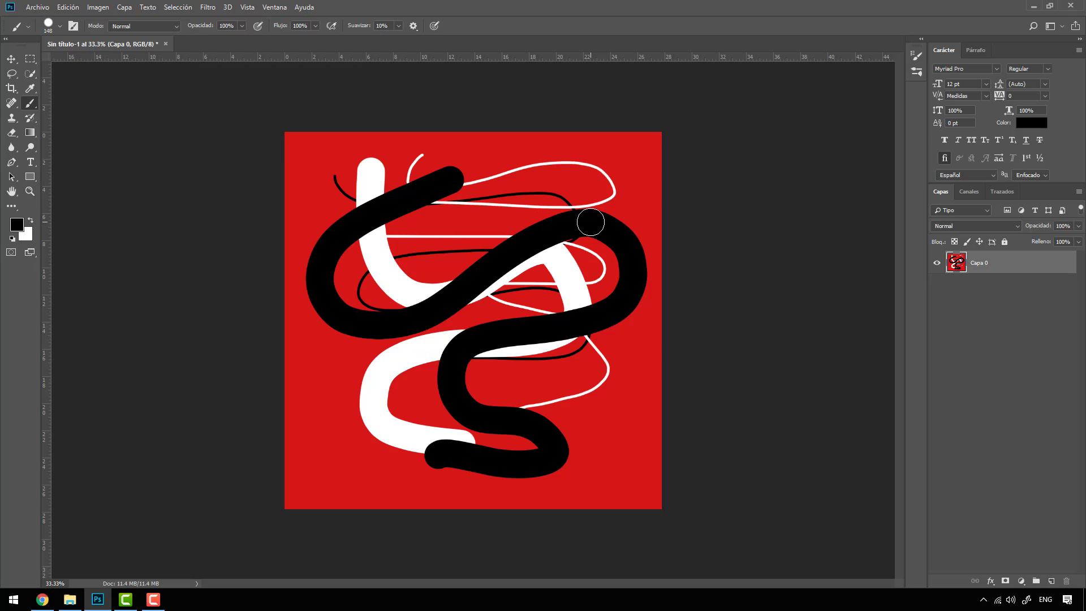
pyautogui.moveTo(590, 223)
pyautogui.mouseDown()
pyautogui.moveTo(387, 232)
pyautogui.moveTo(518, 201)
pyautogui.moveTo(622, 210)
pyautogui.moveTo(613, 419)
pyautogui.mouseUp()
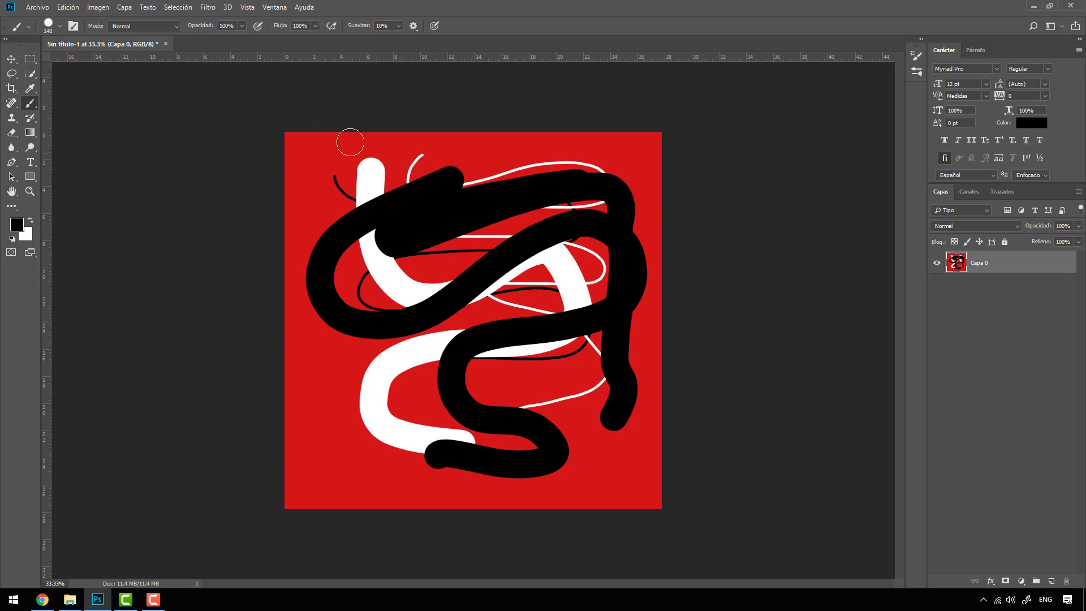
pyautogui.click(60, 26)
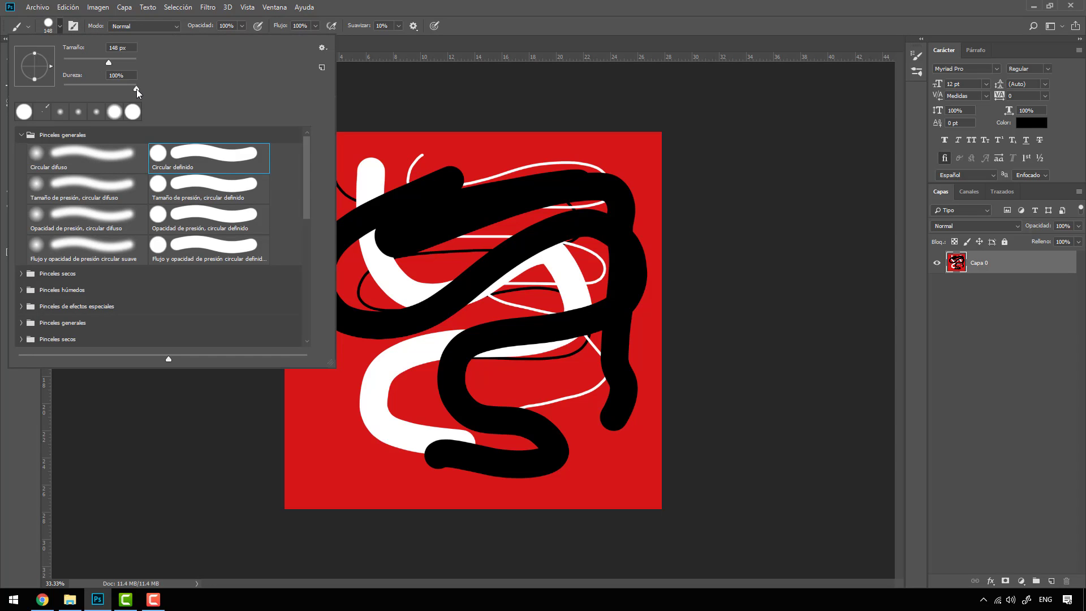
pyautogui.moveTo(511, 151)
pyautogui.mouseDown()
pyautogui.moveTo(361, 171)
pyautogui.moveTo(320, 211)
pyautogui.moveTo(347, 250)
pyautogui.moveTo(447, 268)
pyautogui.moveTo(468, 319)
pyautogui.moveTo(405, 358)
pyautogui.moveTo(357, 424)
pyautogui.moveTo(363, 459)
pyautogui.moveTo(415, 481)
pyautogui.moveTo(593, 482)
pyautogui.moveTo(600, 442)
pyautogui.moveTo(574, 426)
pyautogui.moveTo(455, 422)
pyautogui.moveTo(343, 400)
pyautogui.mouseUp()
pyautogui.scroll(8, 341, 400)
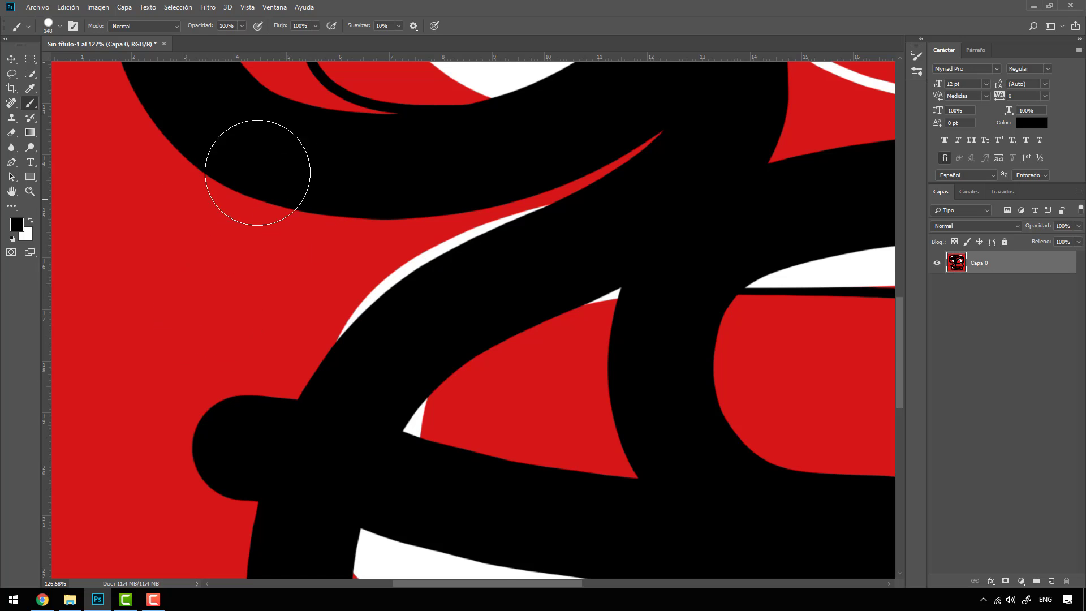
pyautogui.scroll(-5, 364, 279)
pyautogui.scroll(-2, 366, 278)
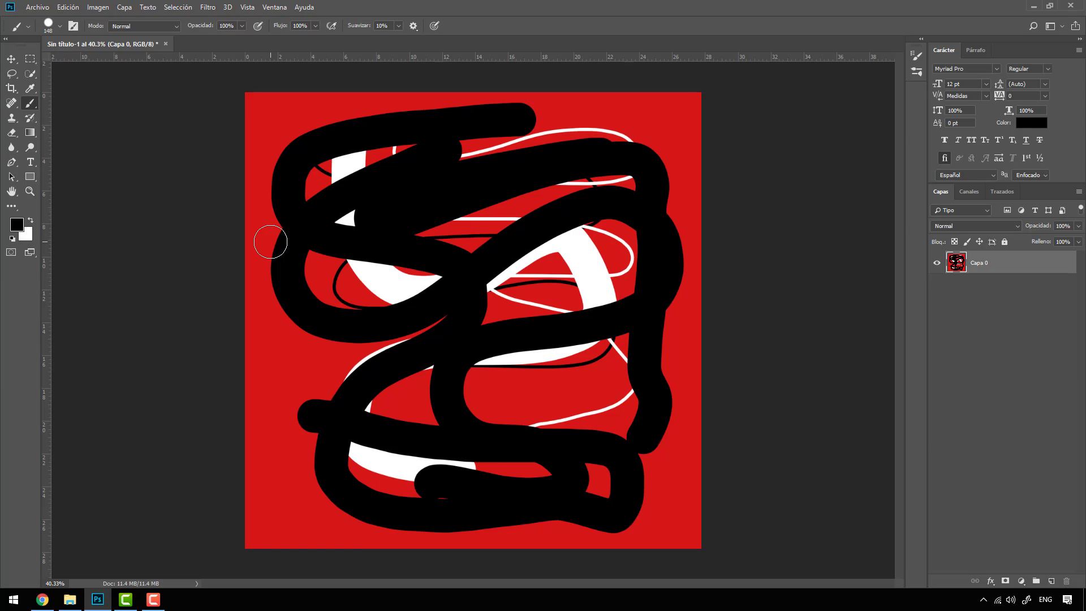
# Fill the layer with black and refill it with white, and paint a near-vertical hard-edged black stroke on the canvas's left side.
pyautogui.hotkey('alt', 'BackSpace')
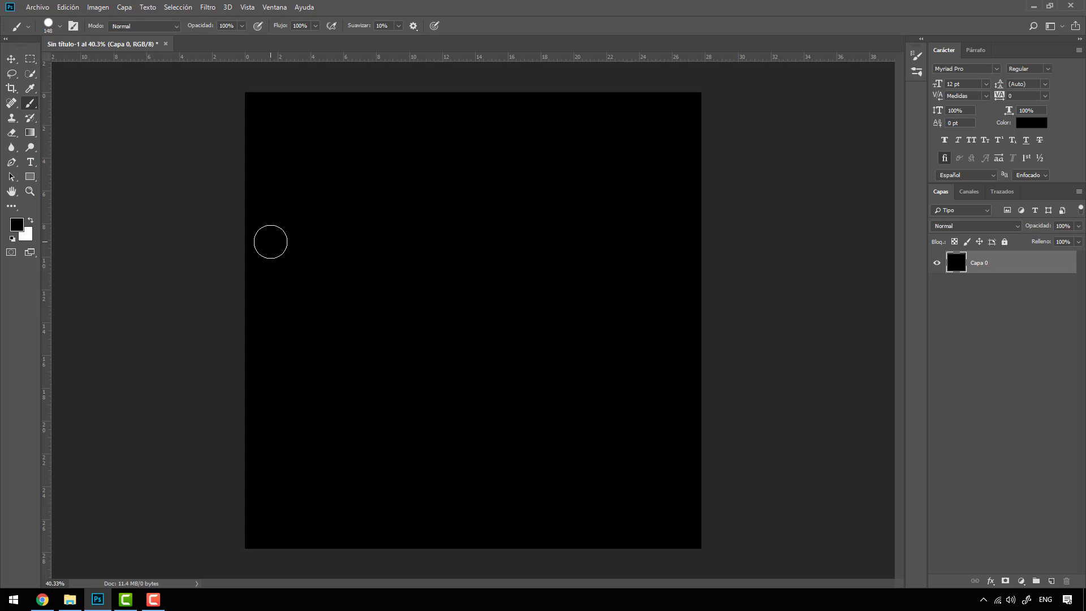
pyautogui.hotkey('ctrl', 'BackSpace')
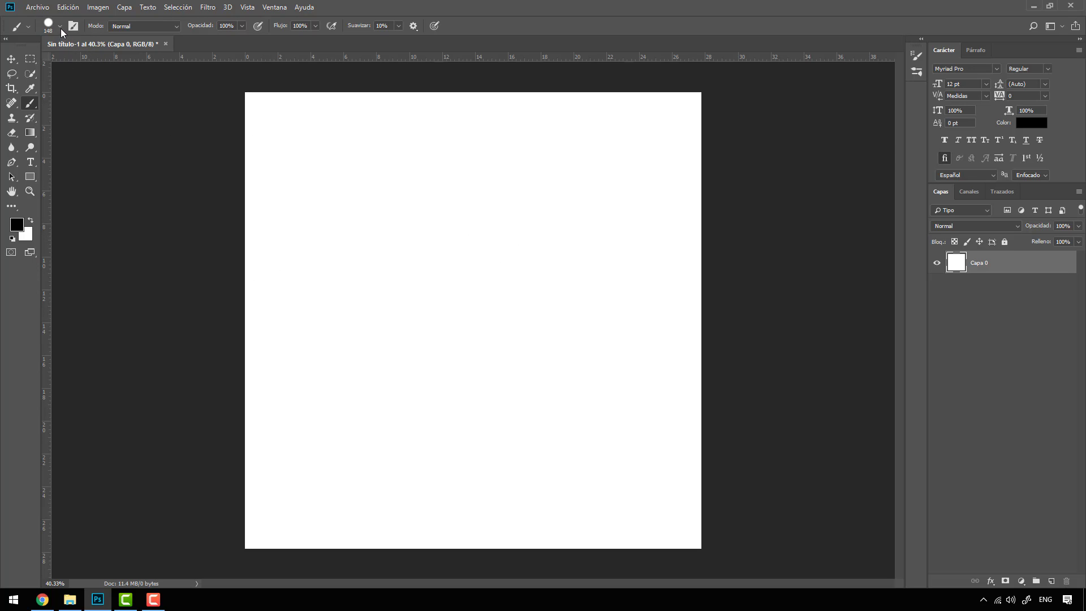
pyautogui.moveTo(304, 136); pyautogui.dragTo(344, 469)
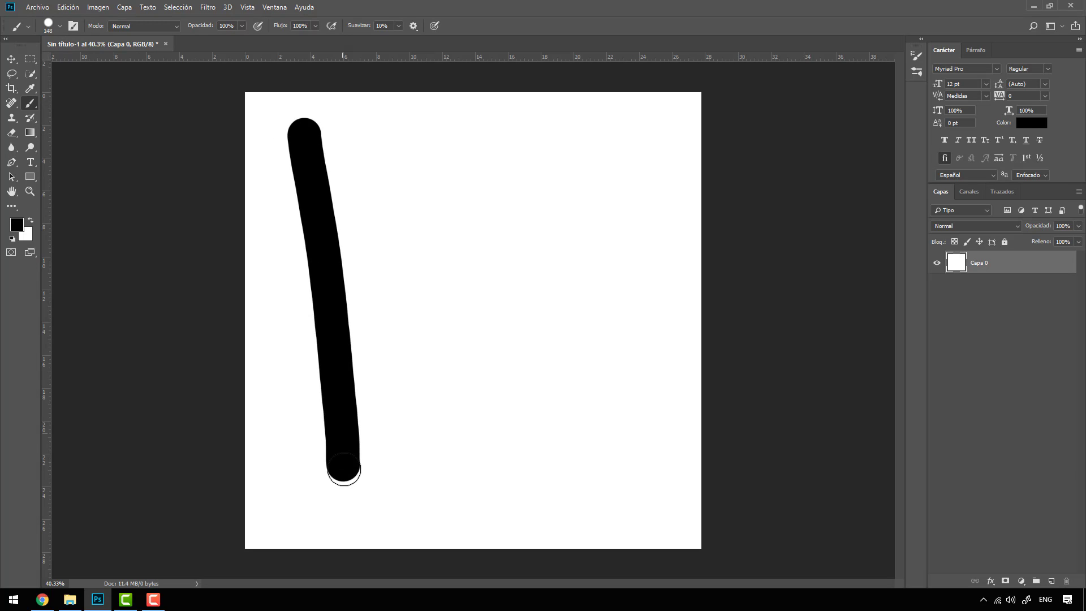
# Paint two more vertical black strokes beside the hard-edged one, the first at 20% brush hardness and the second at 0%.
pyautogui.click(60, 26)
pyautogui.moveTo(130, 87); pyautogui.dragTo(81, 89)
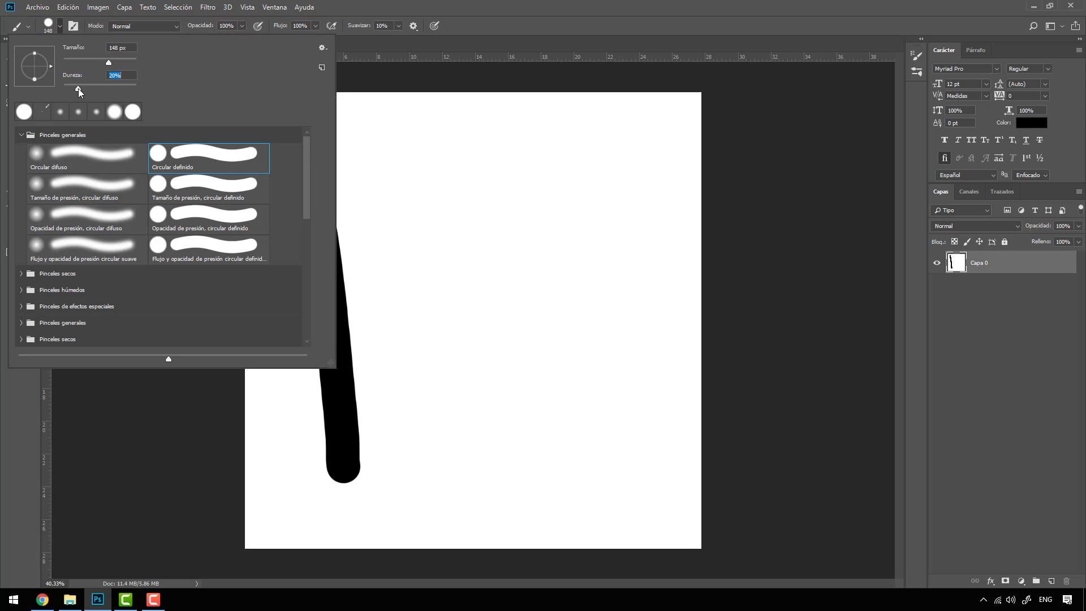
pyautogui.moveTo(453, 128); pyautogui.dragTo(469, 480)
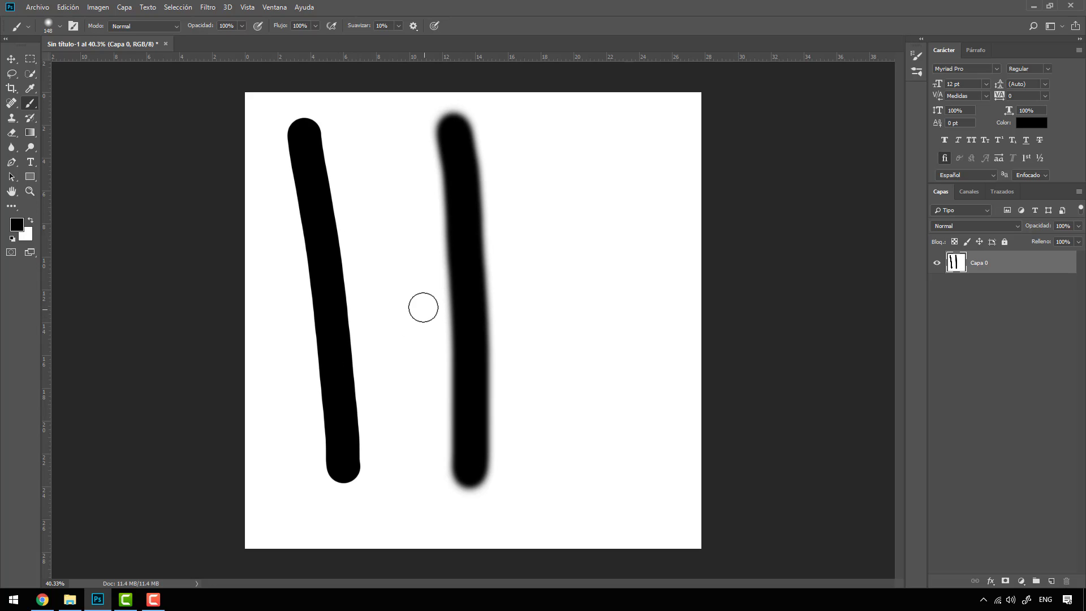
pyautogui.click(60, 26)
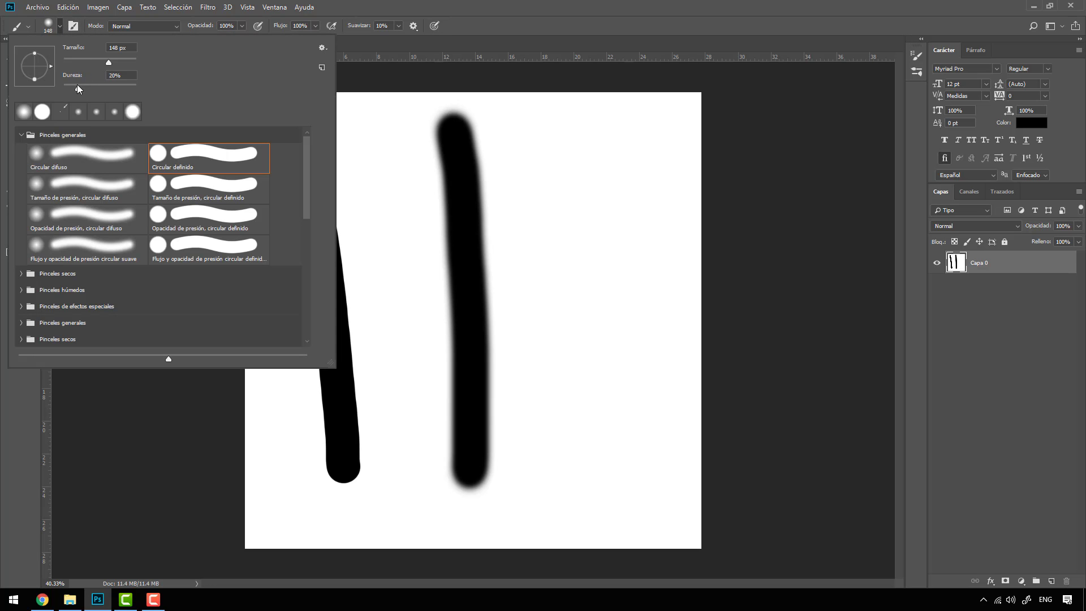
pyautogui.moveTo(77, 84); pyautogui.dragTo(62, 89)
pyautogui.moveTo(562, 133); pyautogui.dragTo(571, 432)
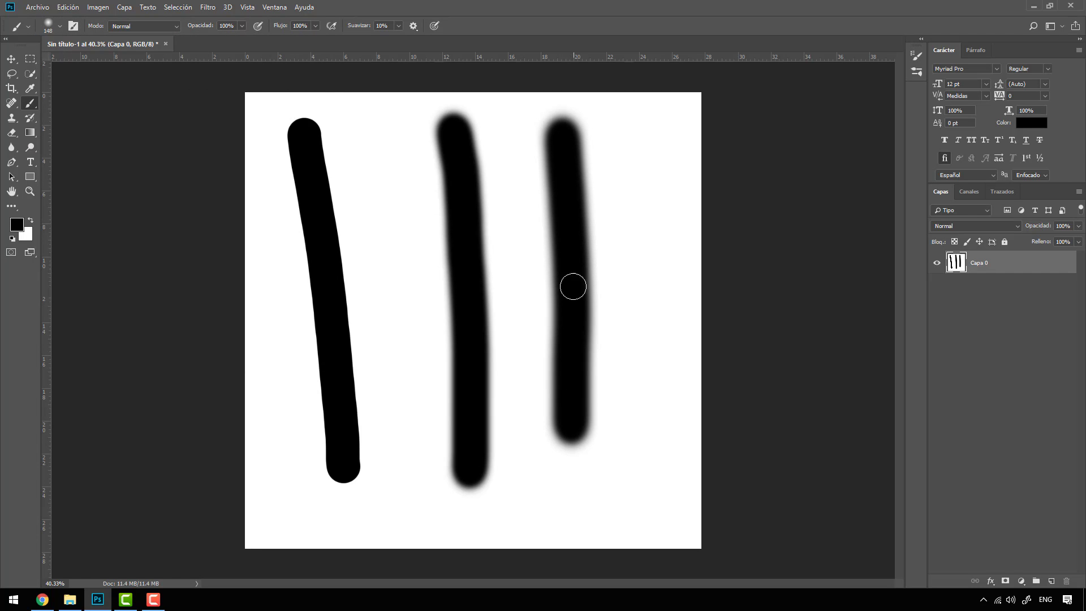
pyautogui.scroll(4, 497, 318)
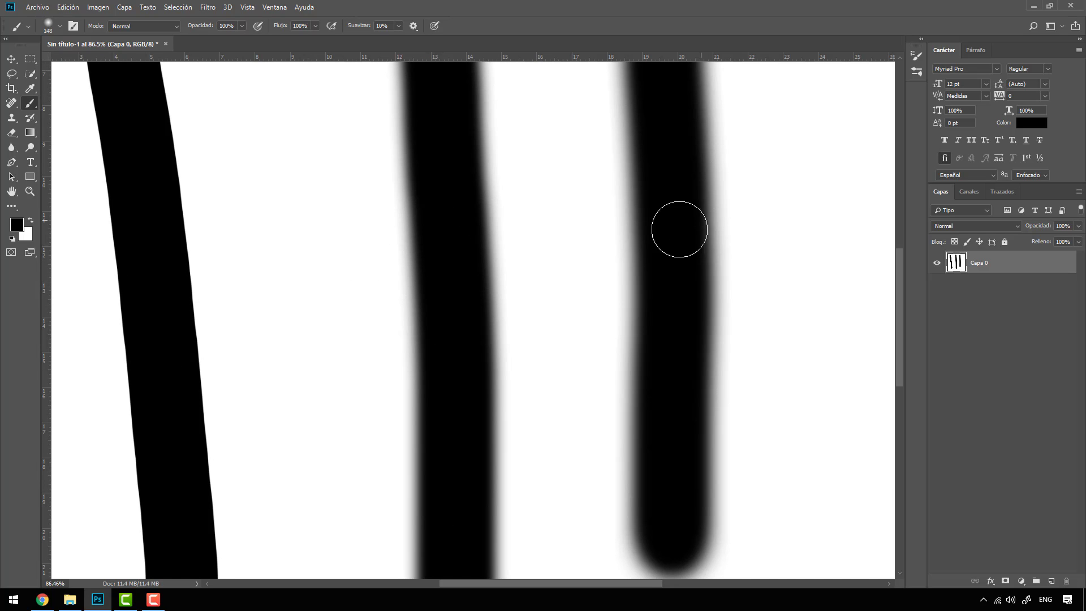
pyautogui.scroll(-4, 619, 218)
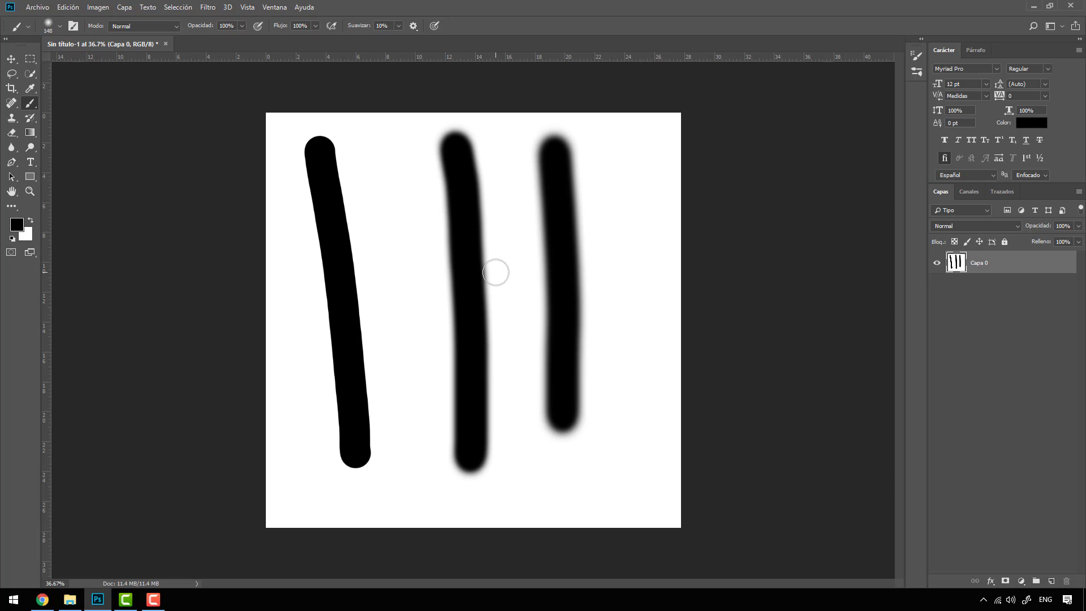
# Clear the test strokes with a white fill and examine the brush and layer blending modes, keeping both on Normal.
pyautogui.hotkey('ctrl', 'BackSpace')
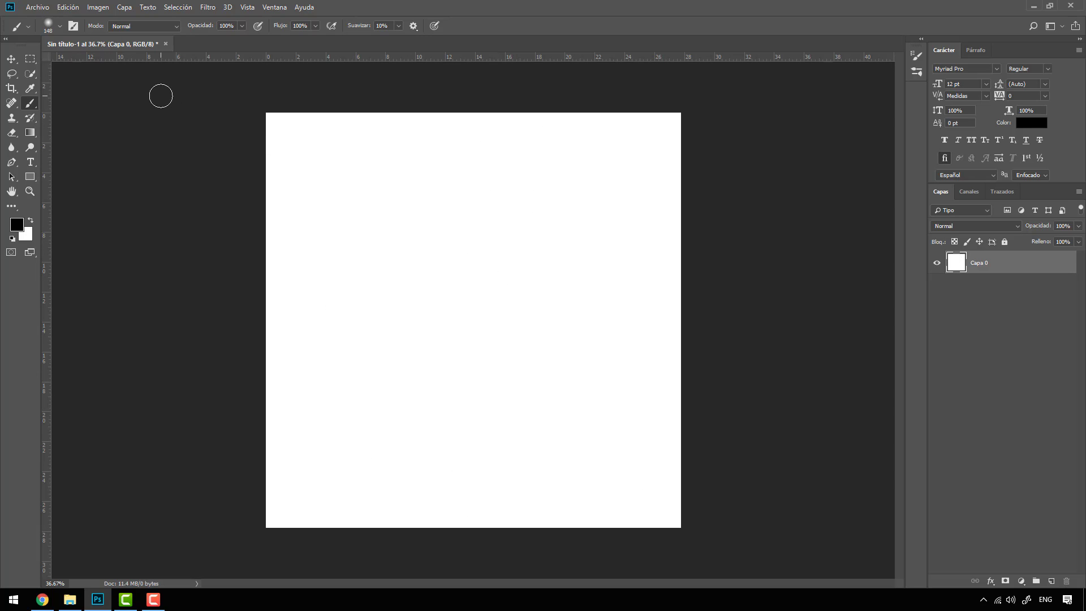
pyautogui.click(60, 27)
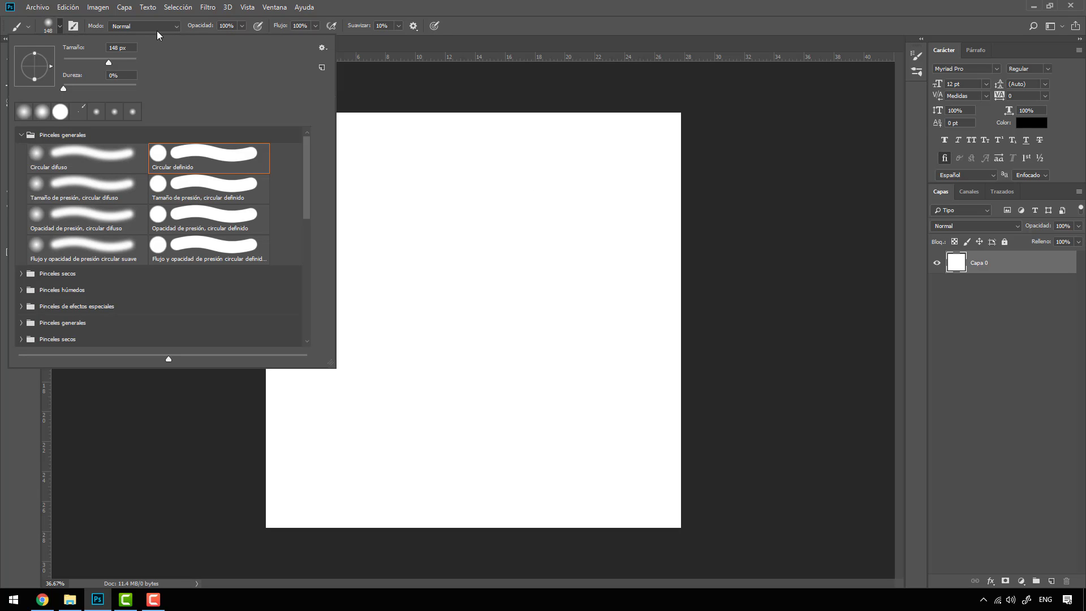
pyautogui.click(138, 26)
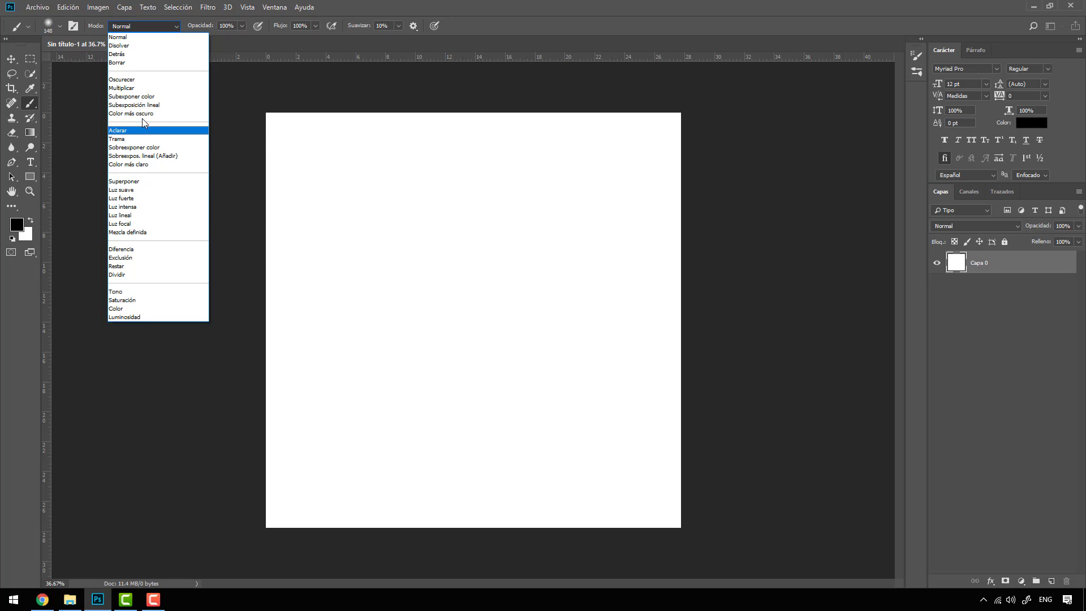
pyautogui.click(129, 38)
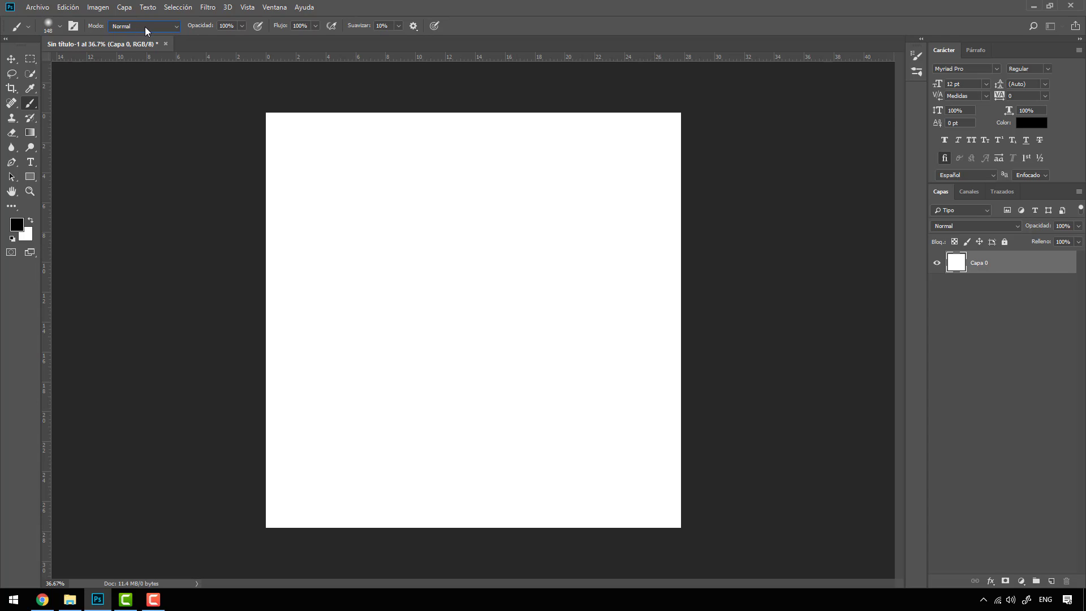
pyautogui.click(145, 26)
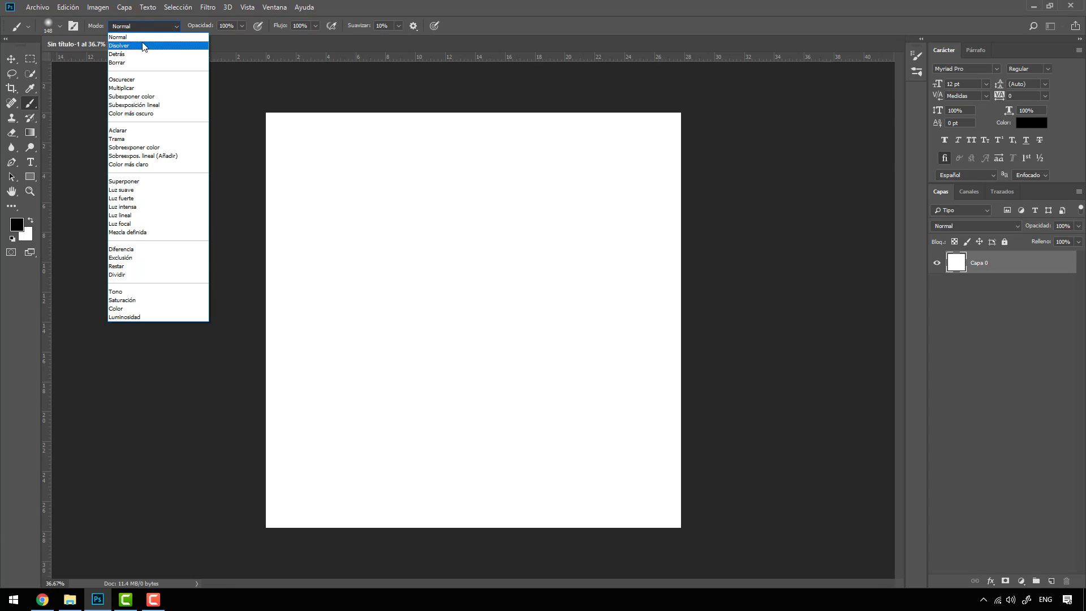
pyautogui.click(940, 259)
pyautogui.click(961, 226)
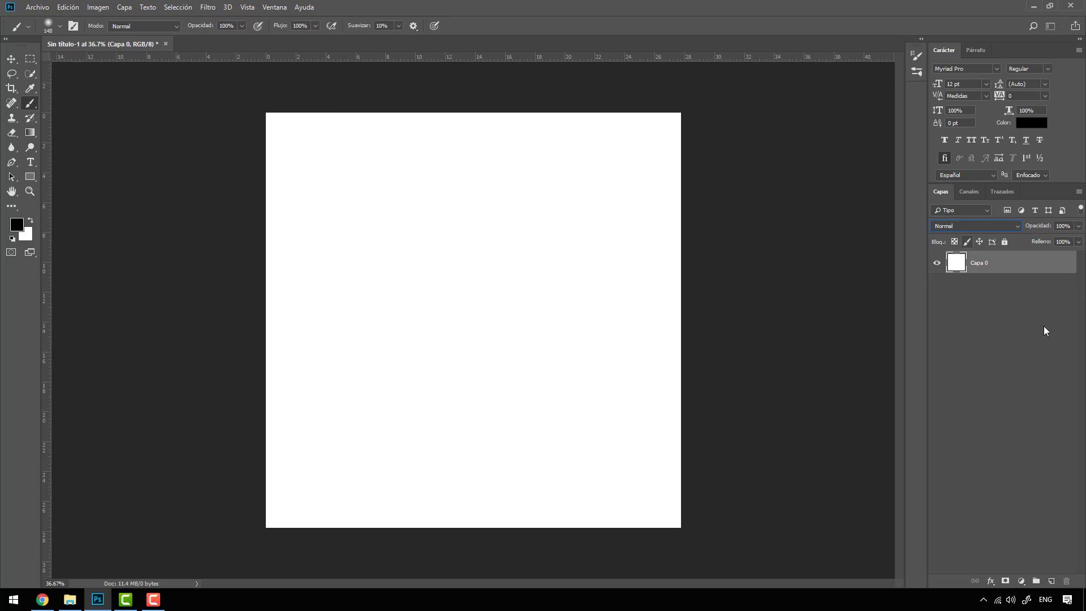
# Add a new layer above the white one, paint a soft vertical black stroke on it and undo the stroke.
pyautogui.click(1049, 582)
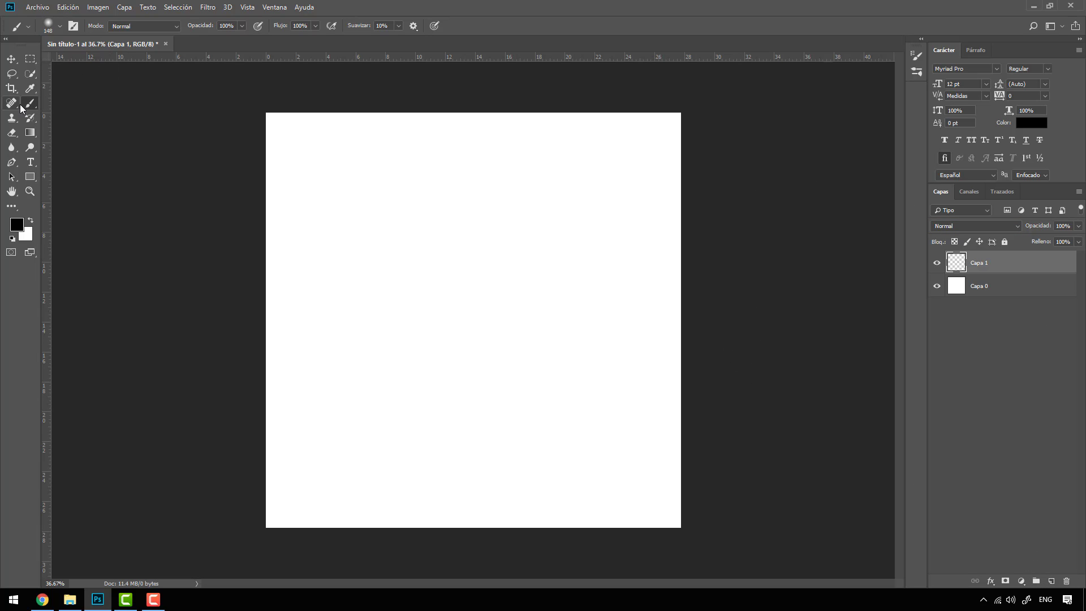
pyautogui.moveTo(327, 138); pyautogui.dragTo(326, 467)
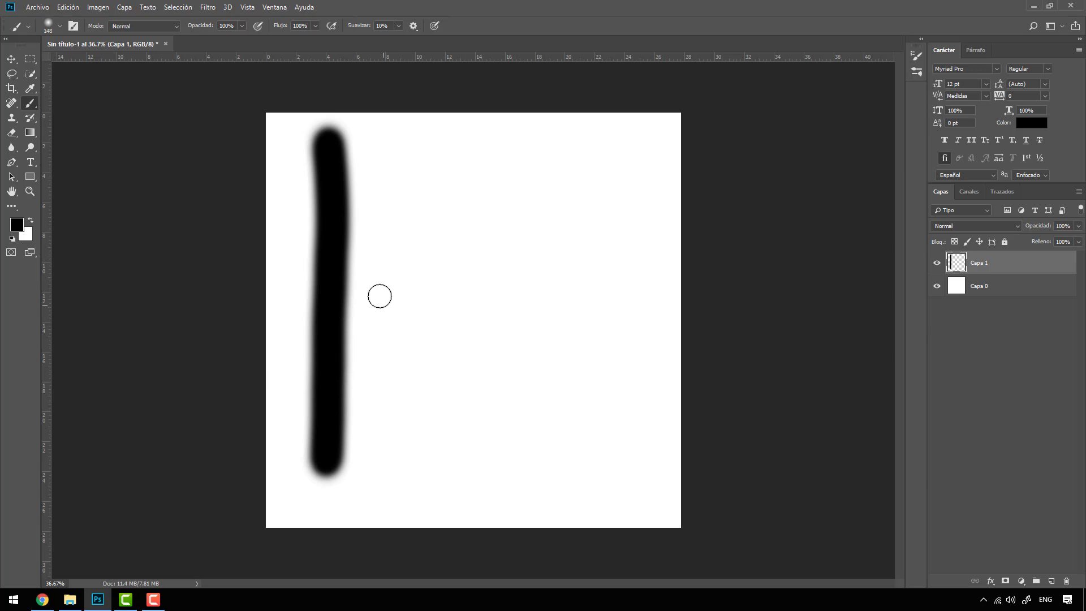
pyautogui.hotkey('ctrl', 'z')
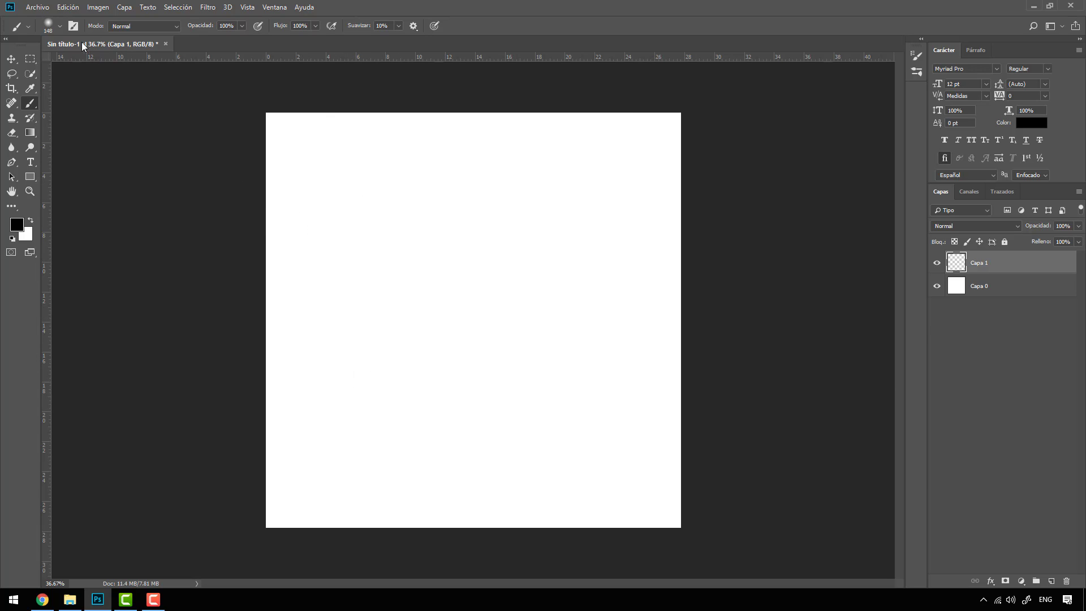
# Raise the brush hardness for a sharp edge and paint a vertical black stroke along the left part of the new layer.
pyautogui.click(60, 26)
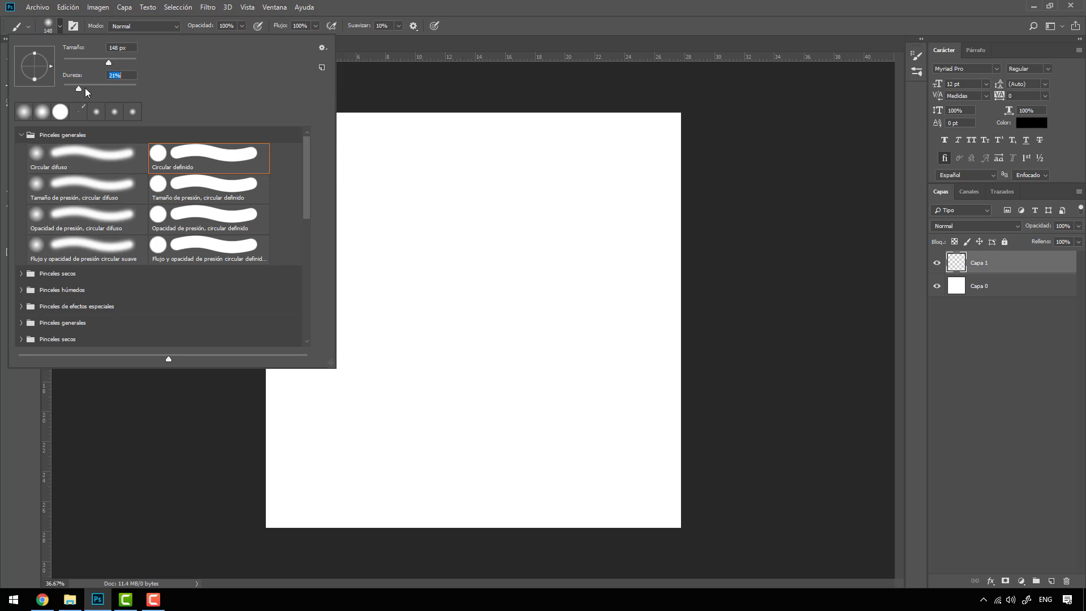
pyautogui.click(351, 141)
pyautogui.moveTo(352, 142); pyautogui.dragTo(330, 490)
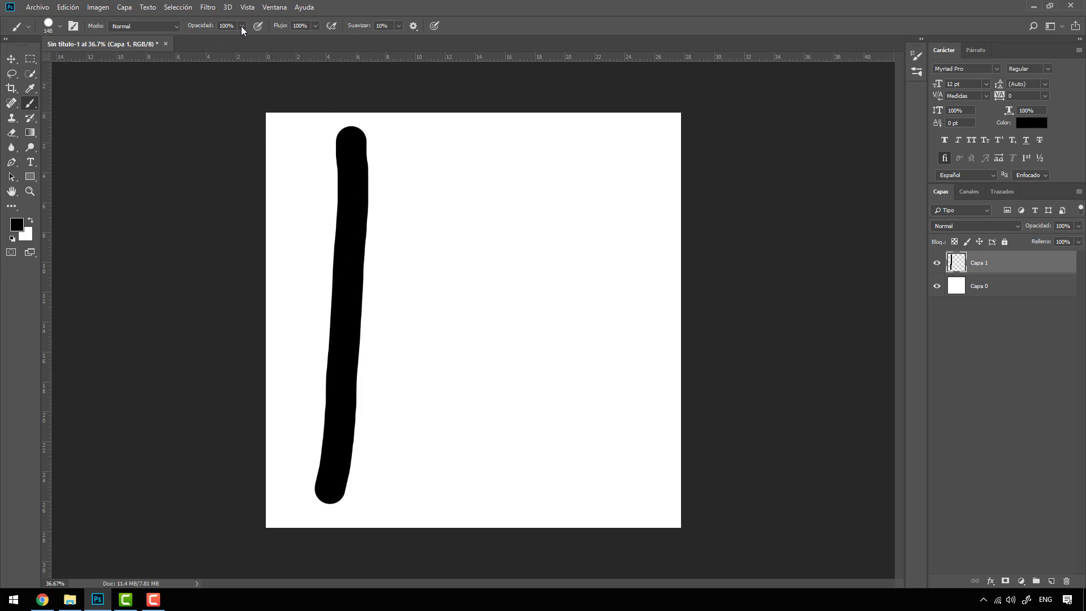
# Lower the brush opacity for a grey vertical stroke beside the black one, and paint another vertical stroke at 1% opacity.
pyautogui.click(227, 25)
pyautogui.moveTo(429, 137); pyautogui.dragTo(408, 481)
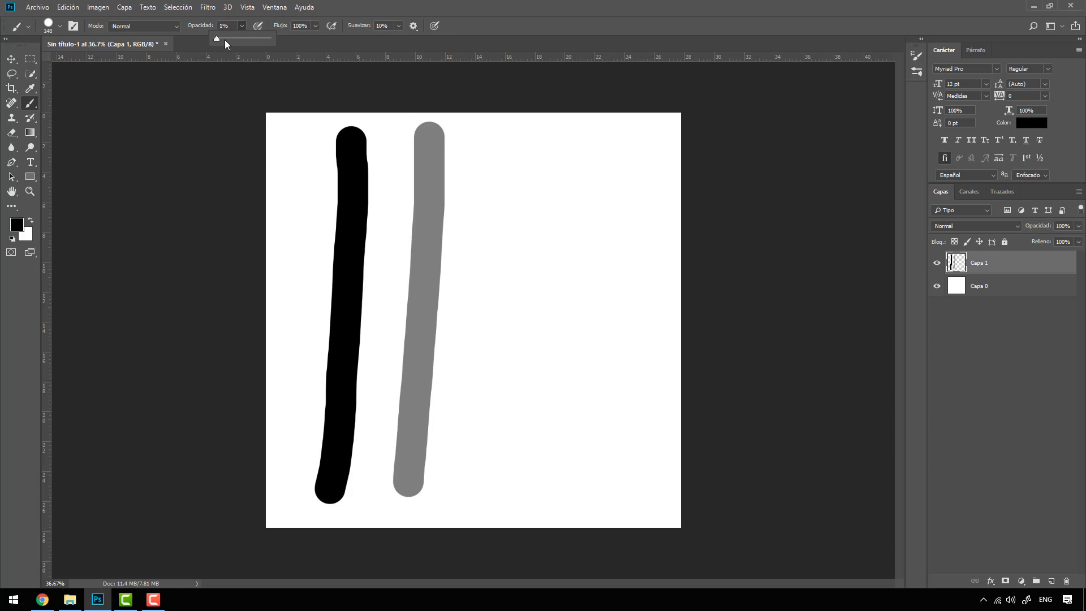
pyautogui.moveTo(494, 131); pyautogui.dragTo(505, 477)
pyautogui.scroll(5, 492, 206)
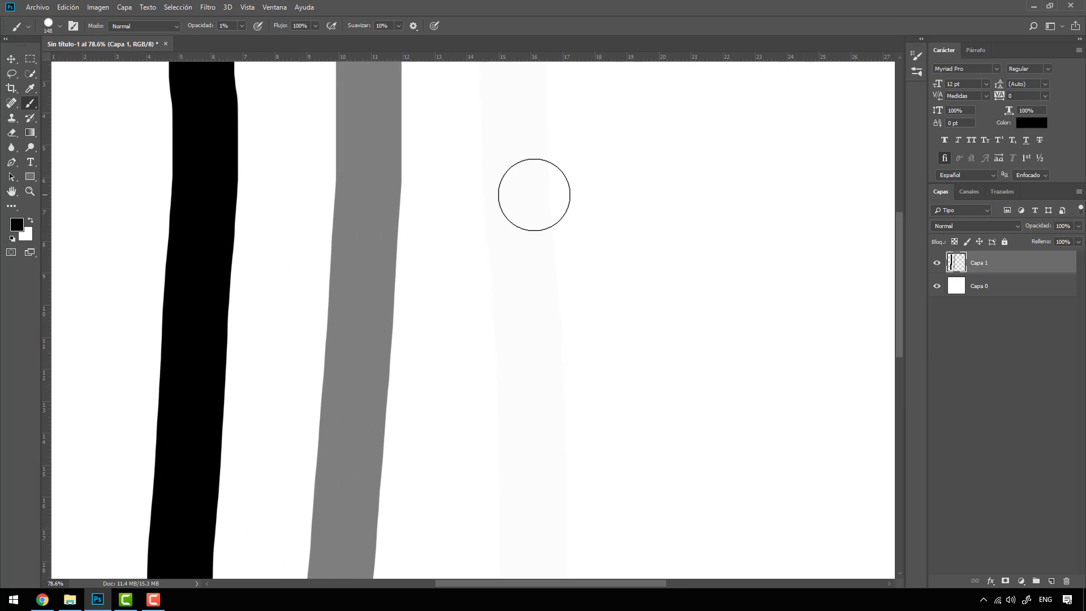
pyautogui.scroll(-2, 482, 213)
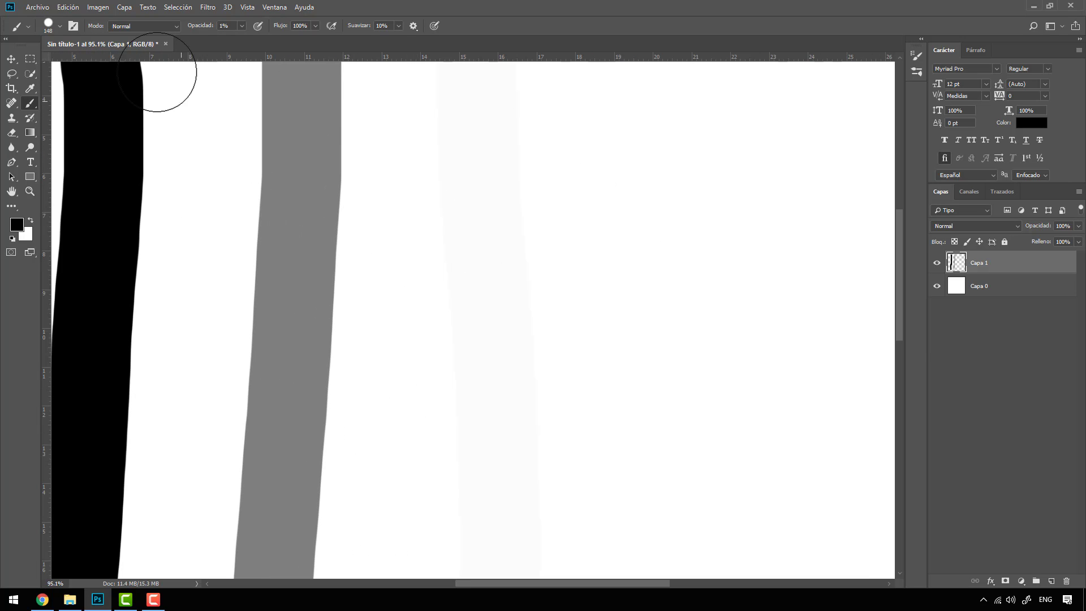
# Set the brush opacity to 5% and paint a short slanted stroke beside the faintest vertical stroke.
pyautogui.write('5')
pyautogui.moveTo(580, 133); pyautogui.dragTo(636, 431)
pyautogui.scroll(-3, 601, 259)
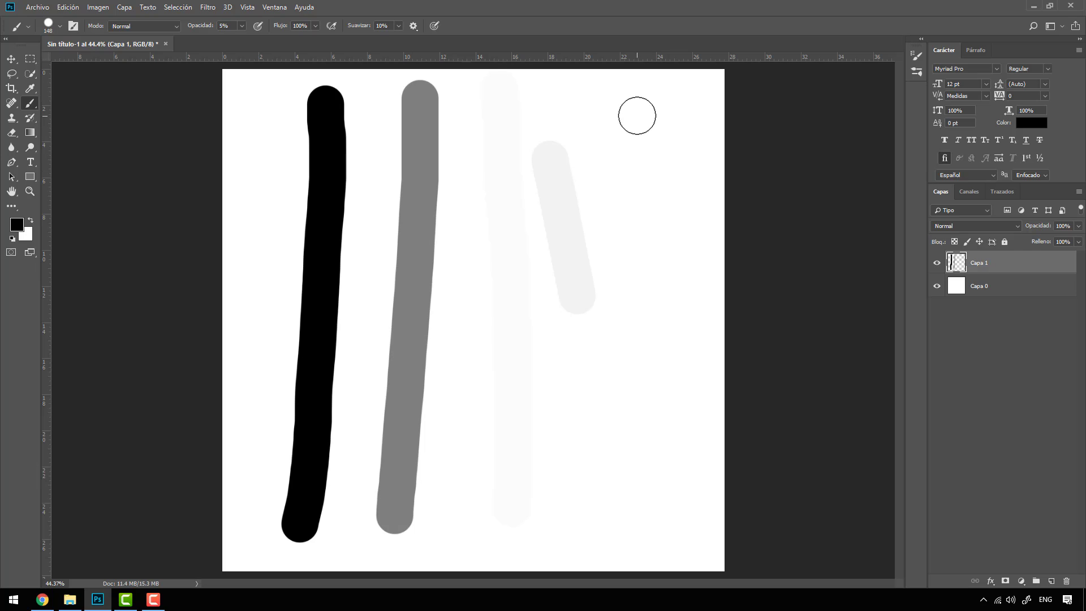
# Paint several winding, overlapping strokes at 5% opacity over the right half of the canvas to build up darker tones.
pyautogui.moveTo(637, 115)
pyautogui.mouseDown()
pyautogui.moveTo(650, 291)
pyautogui.moveTo(629, 366)
pyautogui.moveTo(594, 407)
pyautogui.moveTo(542, 429)
pyautogui.mouseUp()
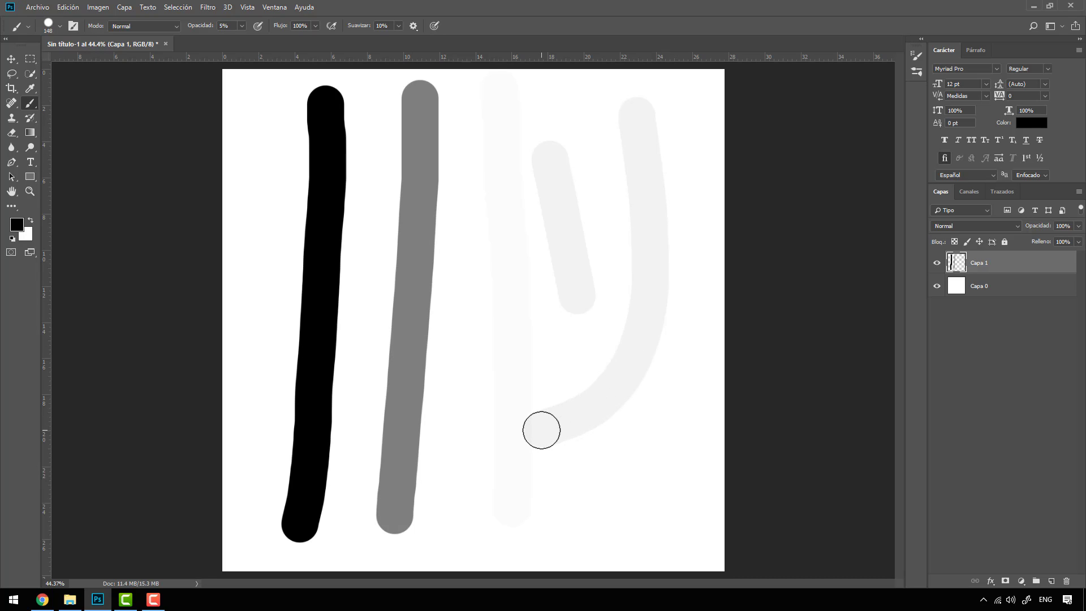
pyautogui.moveTo(541, 430)
pyautogui.mouseDown()
pyautogui.moveTo(498, 400)
pyautogui.moveTo(510, 351)
pyautogui.moveTo(553, 367)
pyautogui.moveTo(600, 458)
pyautogui.moveTo(639, 458)
pyautogui.moveTo(669, 394)
pyautogui.moveTo(577, 325)
pyautogui.moveTo(579, 295)
pyautogui.moveTo(709, 330)
pyautogui.moveTo(715, 275)
pyautogui.moveTo(602, 251)
pyautogui.moveTo(562, 221)
pyautogui.moveTo(599, 196)
pyautogui.moveTo(672, 206)
pyautogui.moveTo(707, 183)
pyautogui.moveTo(691, 161)
pyautogui.moveTo(553, 142)
pyautogui.moveTo(559, 114)
pyautogui.moveTo(656, 107)
pyautogui.moveTo(619, 143)
pyautogui.moveTo(688, 121)
pyautogui.moveTo(692, 92)
pyautogui.moveTo(655, 102)
pyautogui.moveTo(632, 128)
pyautogui.moveTo(619, 337)
pyautogui.moveTo(506, 450)
pyautogui.moveTo(521, 498)
pyautogui.moveTo(569, 485)
pyautogui.moveTo(542, 393)
pyautogui.moveTo(561, 364)
pyautogui.moveTo(610, 460)
pyautogui.moveTo(651, 424)
pyautogui.moveTo(605, 342)
pyautogui.moveTo(643, 318)
pyautogui.moveTo(630, 386)
pyautogui.mouseUp()
pyautogui.scroll(5, 600, 345)
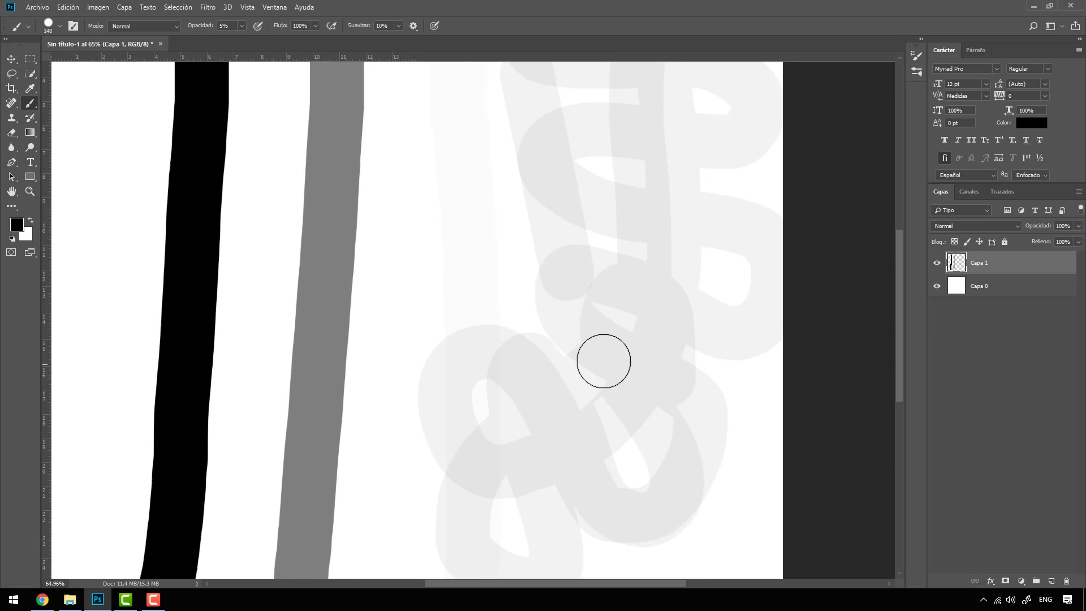
pyautogui.scroll(-4, 402, 175)
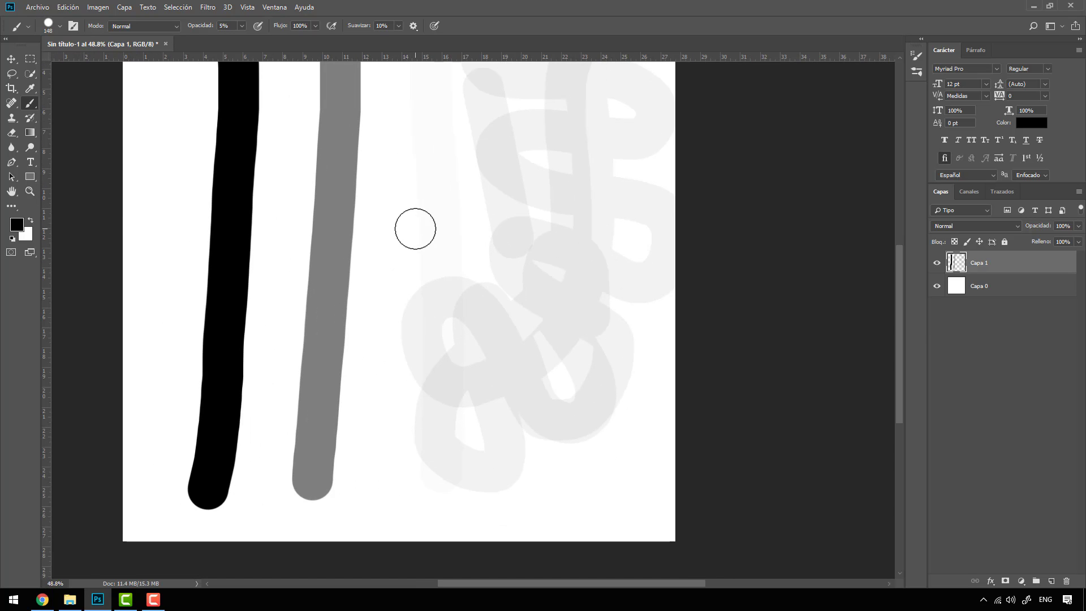
pyautogui.moveTo(388, 196)
pyautogui.mouseDown()
pyautogui.moveTo(383, 184)
pyautogui.moveTo(543, 480)
pyautogui.mouseUp()
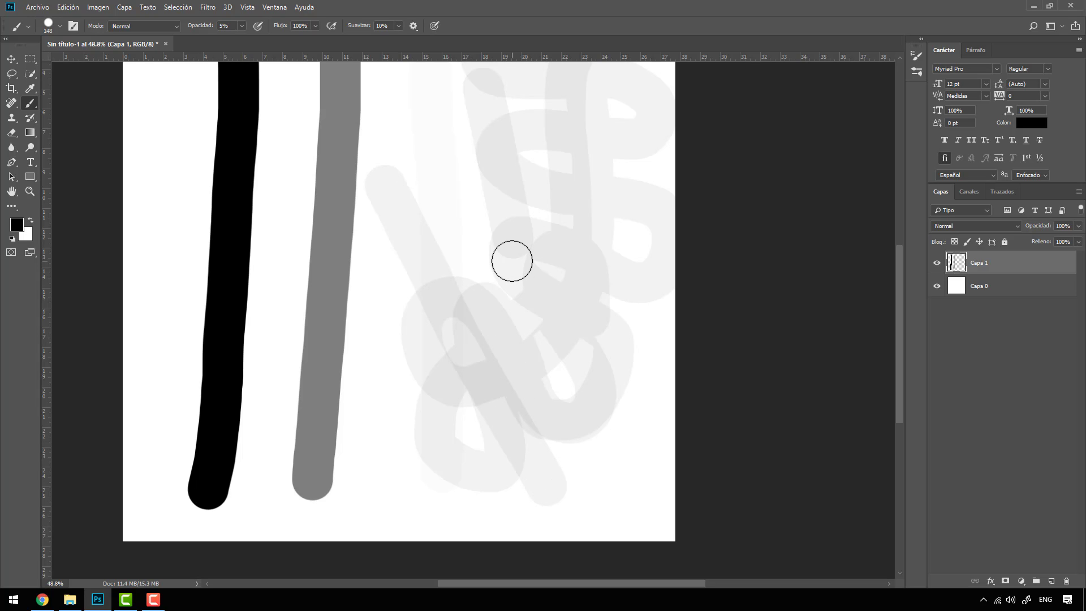
# Hide the layer holding the opacity test strokes and add a new empty layer above it.
pyautogui.click(937, 262)
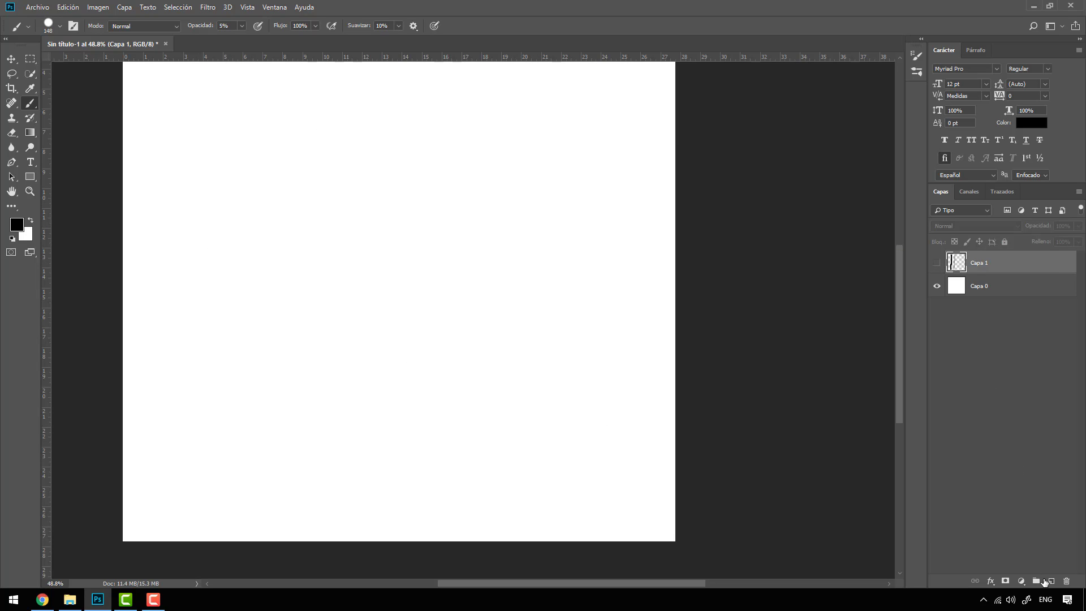
pyautogui.click(1052, 585)
pyautogui.scroll(-3, 419, 378)
pyautogui.scroll(2, 361, 276)
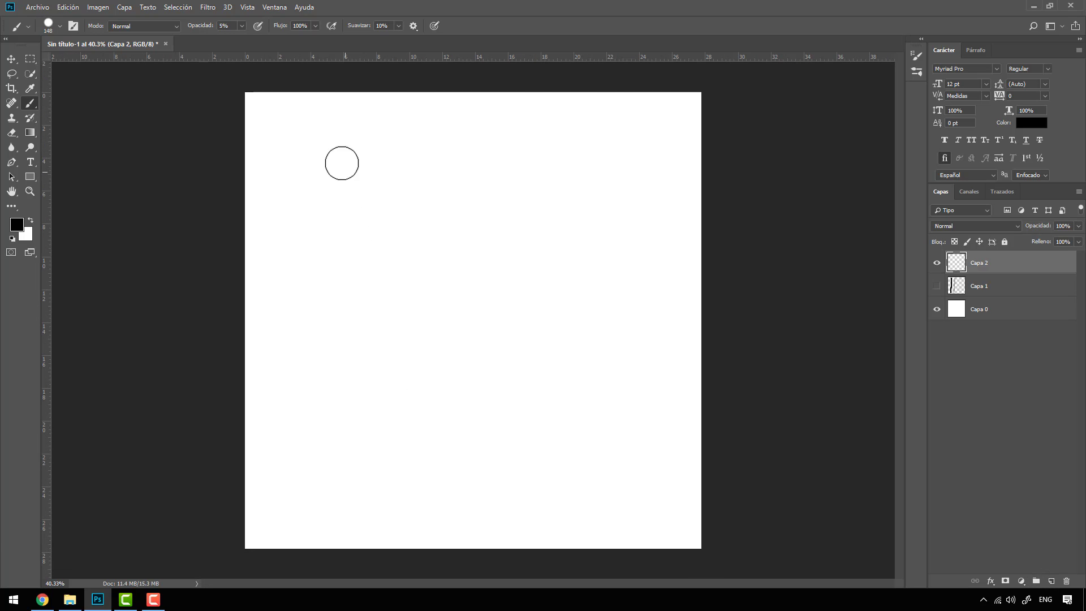
# Paint two crossing diagonal strokes at 5% opacity, plus a horizontal and a vertical stroke through their intersection.
pyautogui.moveTo(341, 163); pyautogui.dragTo(614, 509)
pyautogui.moveTo(585, 180); pyautogui.dragTo(363, 439)
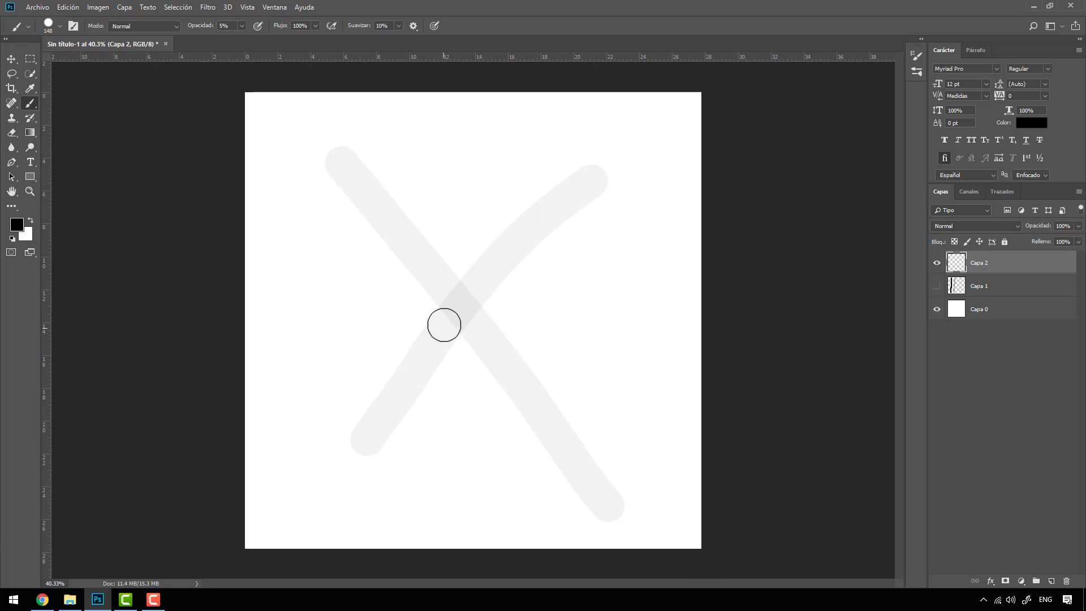
pyautogui.scroll(1, 444, 323)
pyautogui.scroll(2, 465, 308)
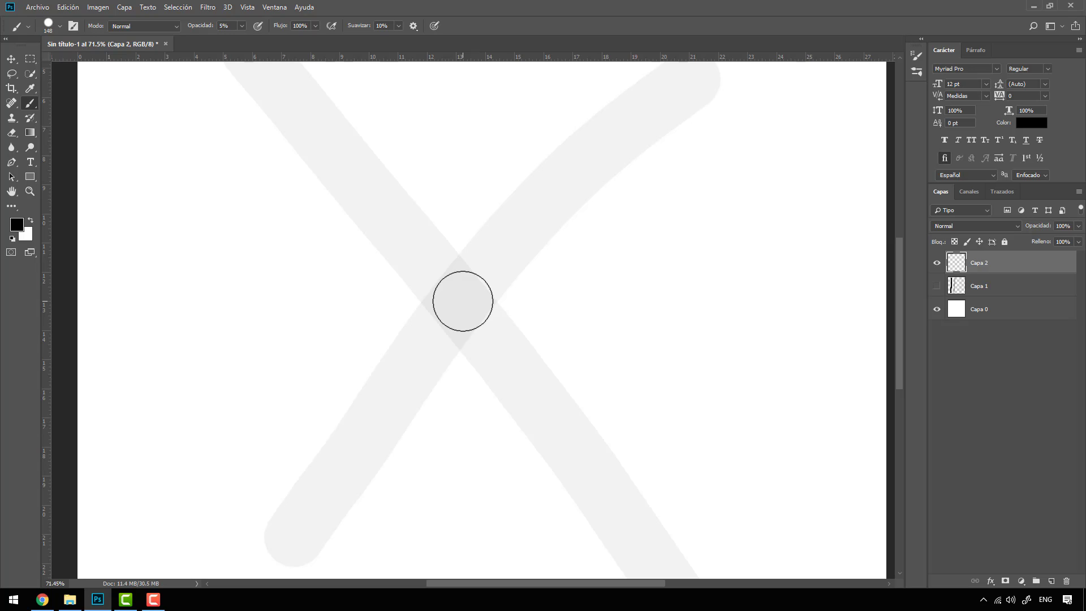
pyautogui.moveTo(220, 300); pyautogui.dragTo(767, 300)
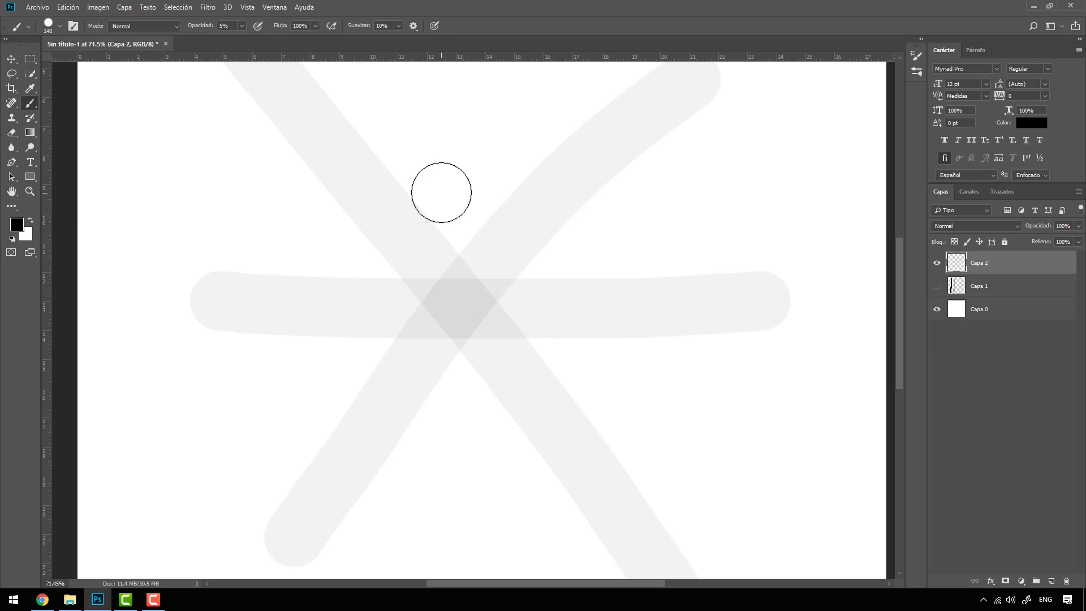
pyautogui.moveTo(456, 124); pyautogui.dragTo(480, 481)
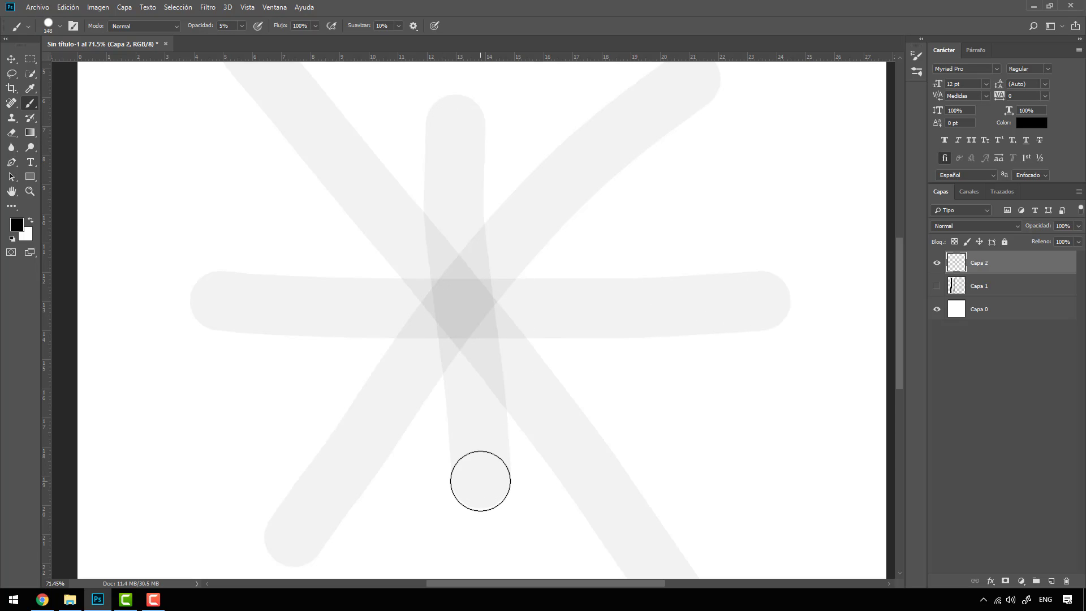
# Paint seven more slanted strokes at 5% opacity through the common centre, forming a star of overlapping strokes.
pyautogui.moveTo(277, 388); pyautogui.dragTo(747, 204)
pyautogui.moveTo(306, 236); pyautogui.dragTo(730, 391)
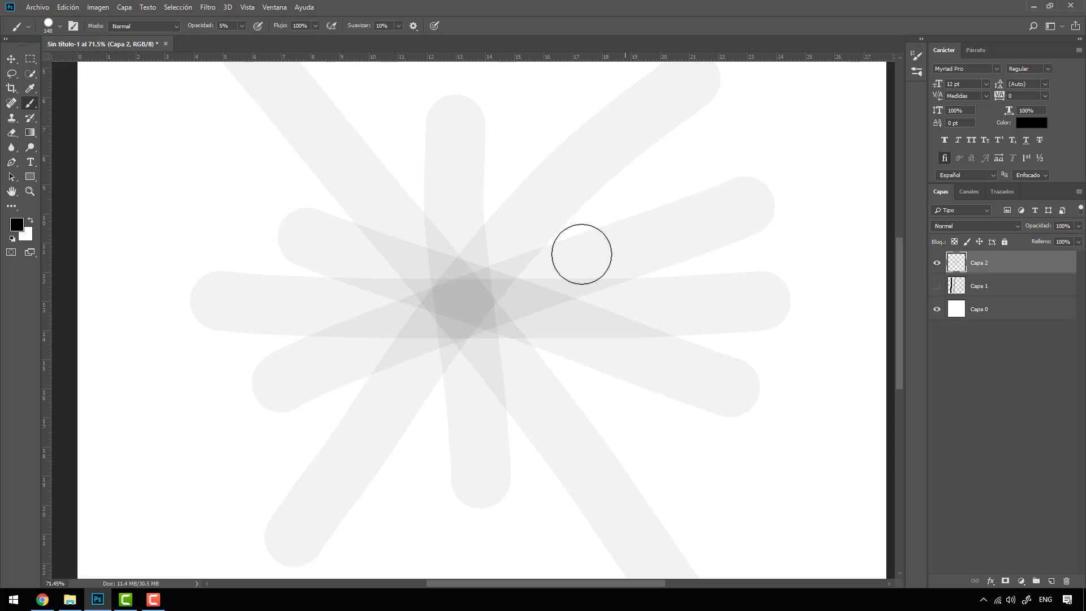
pyautogui.moveTo(540, 167)
pyautogui.mouseDown()
pyautogui.moveTo(490, 229)
pyautogui.moveTo(423, 485)
pyautogui.mouseUp()
pyautogui.moveTo(326, 187); pyautogui.dragTo(636, 398)
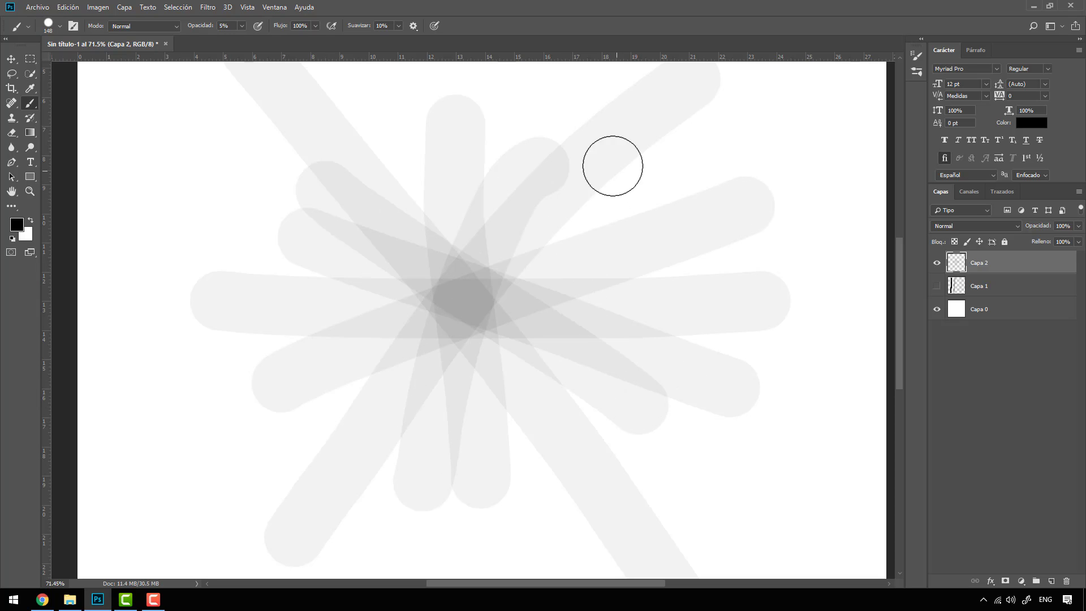
pyautogui.moveTo(612, 166)
pyautogui.mouseDown()
pyautogui.moveTo(424, 352)
pyautogui.moveTo(366, 383)
pyautogui.mouseUp()
pyautogui.moveTo(423, 146)
pyautogui.mouseDown()
pyautogui.moveTo(452, 264)
pyautogui.moveTo(536, 478)
pyautogui.mouseUp()
pyautogui.moveTo(609, 187); pyautogui.dragTo(292, 424)
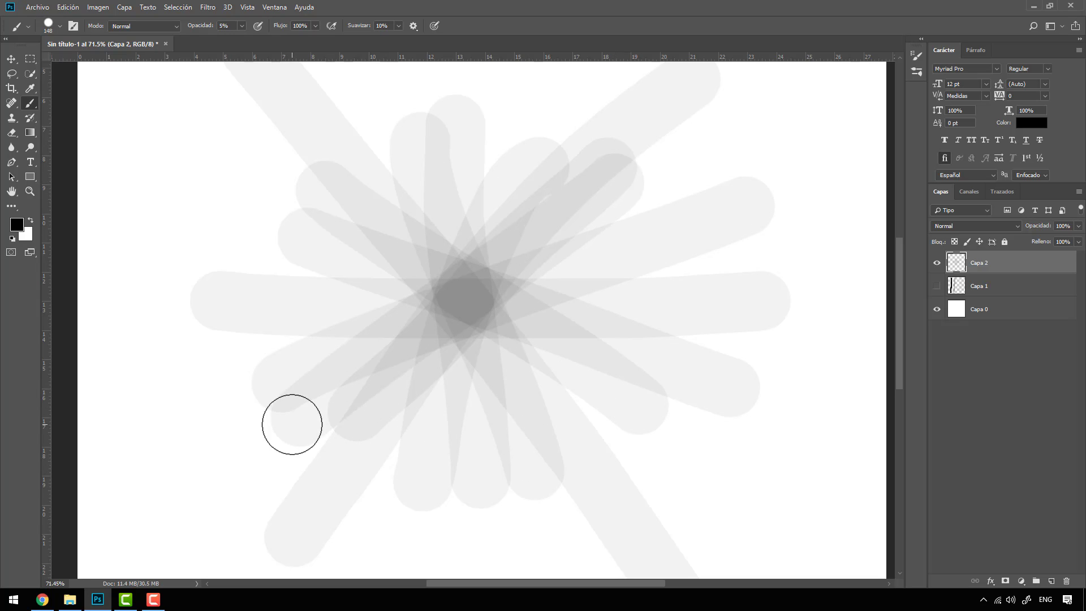
# Set the brush opacity to 100%, stamp a single black dot on the centre of the star, and undo the dot.
pyautogui.click(241, 26)
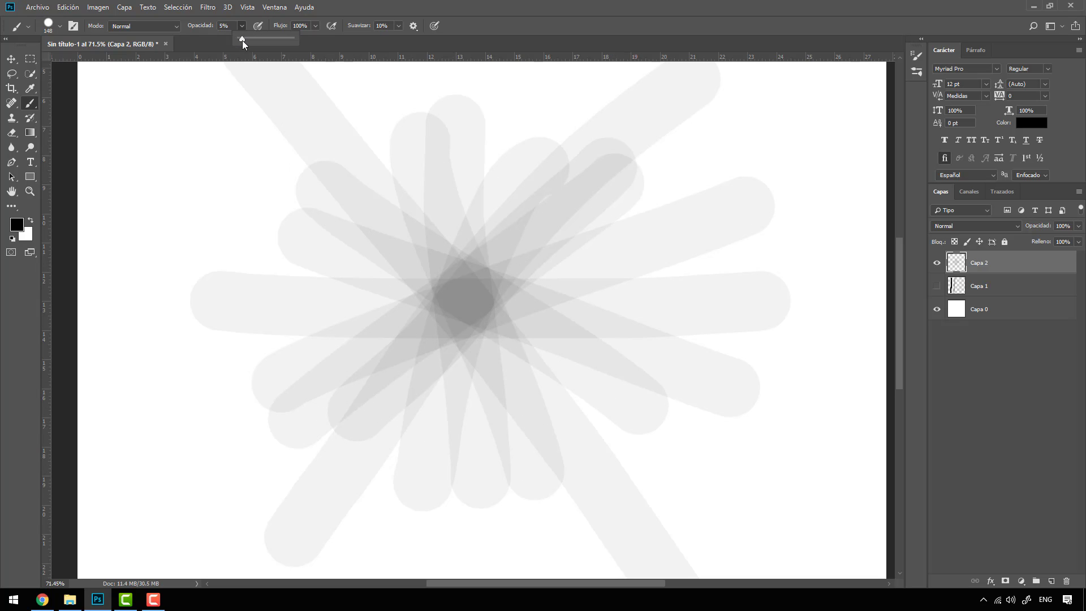
pyautogui.moveTo(242, 40); pyautogui.dragTo(307, 44)
pyautogui.click(458, 304)
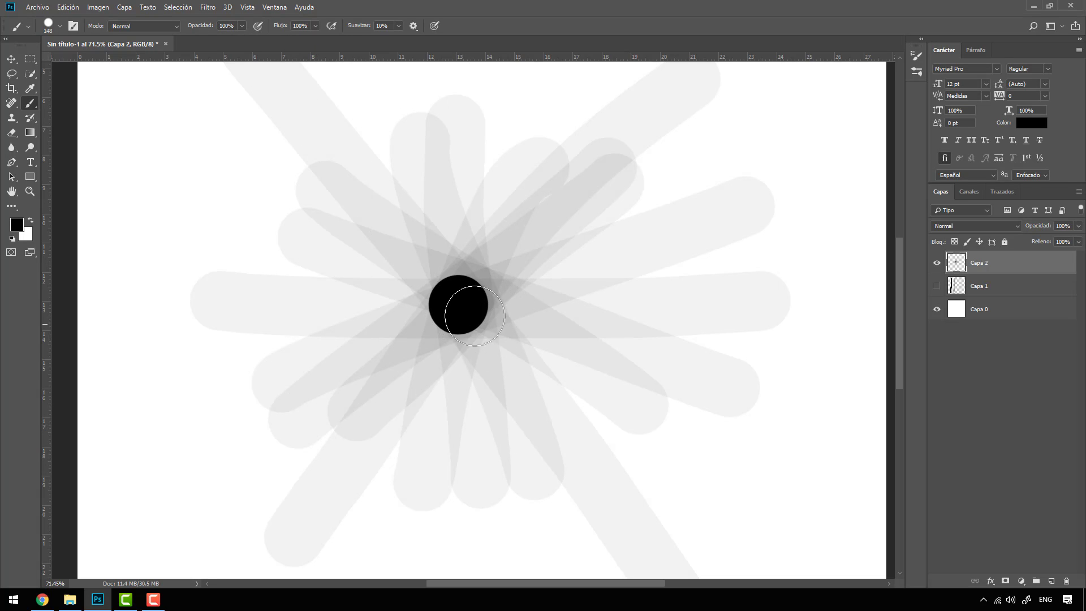
pyautogui.hotkey('ctrl', 'z')
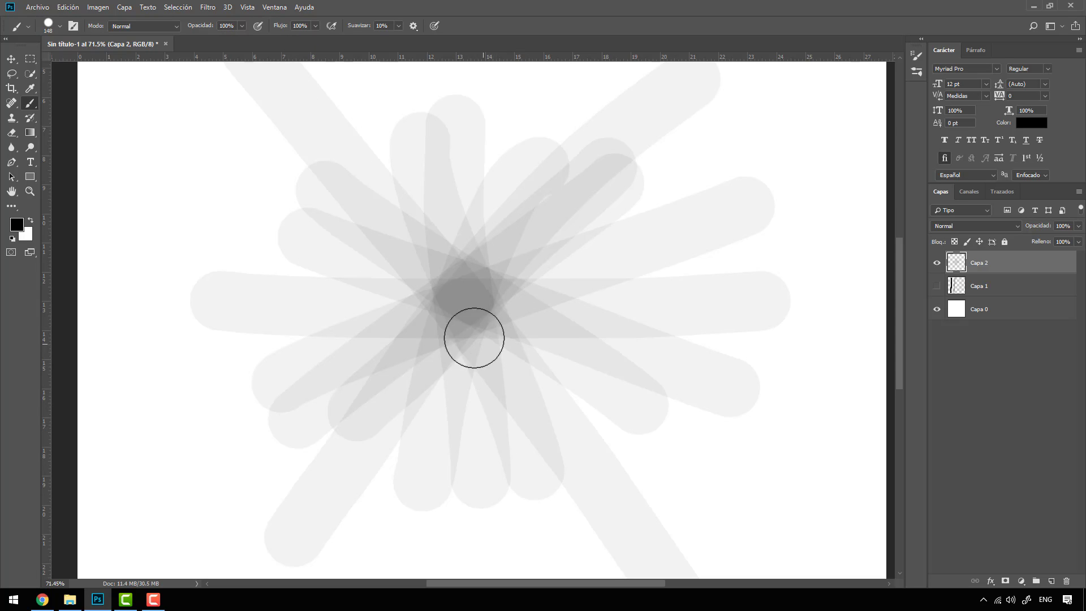
# Hide the layer holding the star of overlapping strokes and add a new empty layer above it.
pyautogui.scroll(-4, 475, 339)
pyautogui.scroll(1, 398, 284)
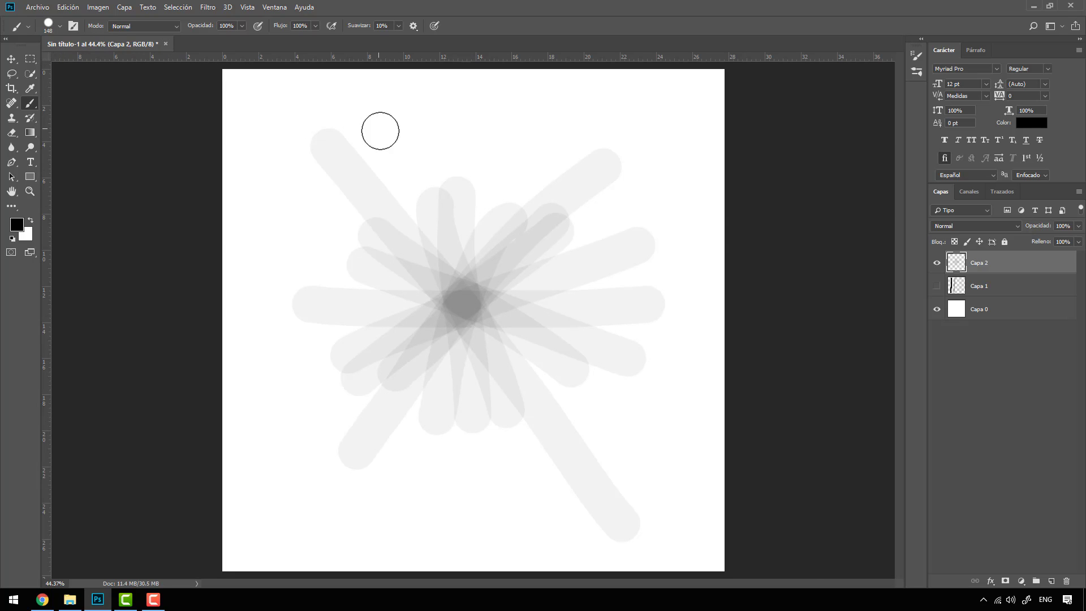
pyautogui.click(937, 263)
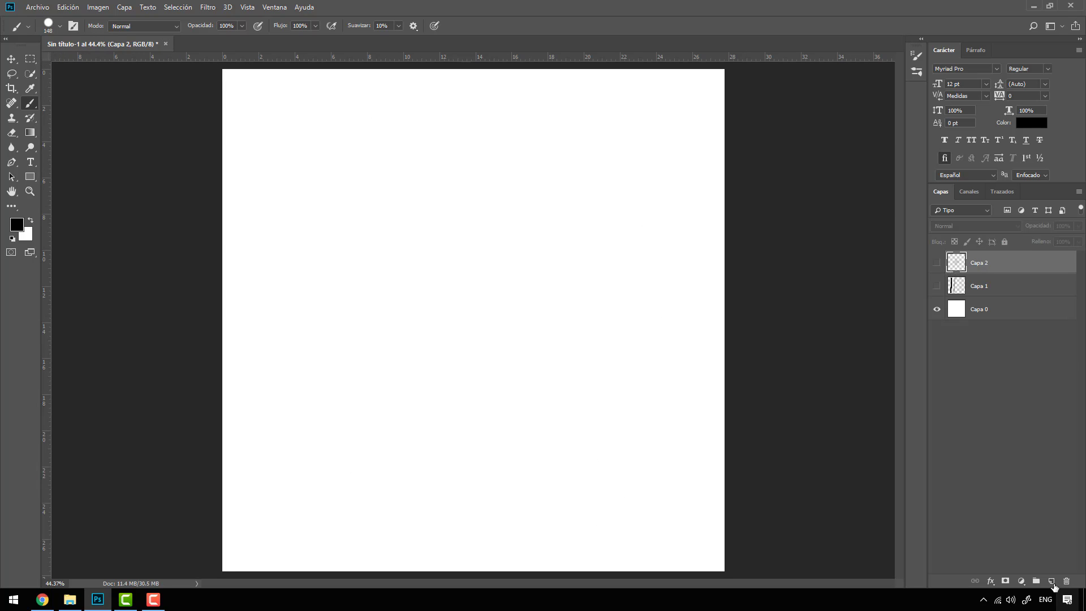
pyautogui.click(1052, 583)
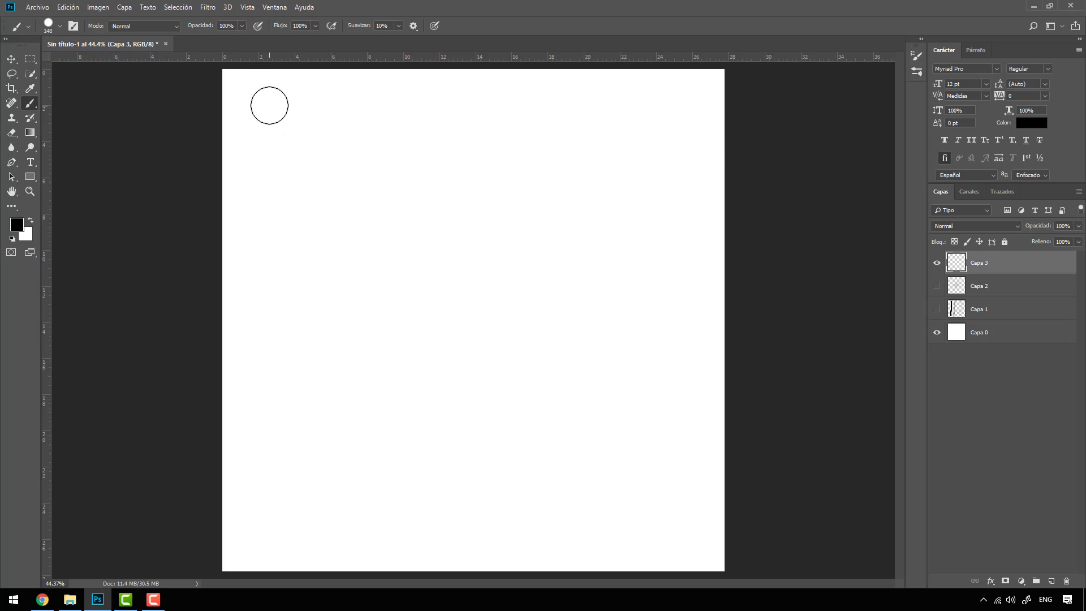
# Paint three slanted strokes side by side at 100% opacity, with the brush flow at 100%, 30% and 5% respectively.
pyautogui.moveTo(267, 101); pyautogui.dragTo(478, 468)
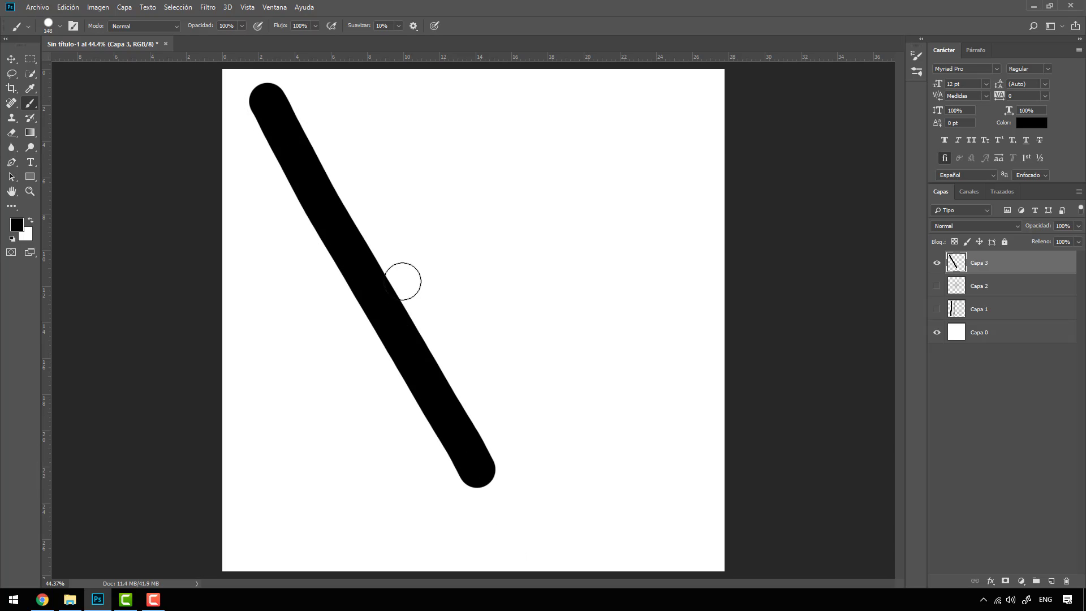
pyautogui.click(314, 26)
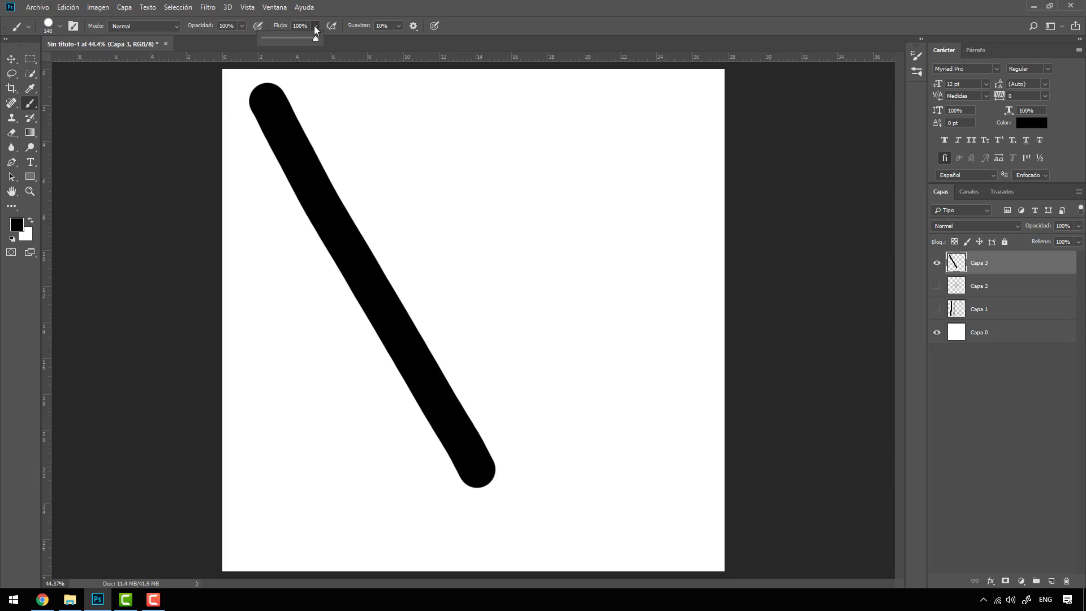
pyautogui.moveTo(281, 37); pyautogui.dragTo(280, 38)
pyautogui.moveTo(334, 100); pyautogui.dragTo(601, 456)
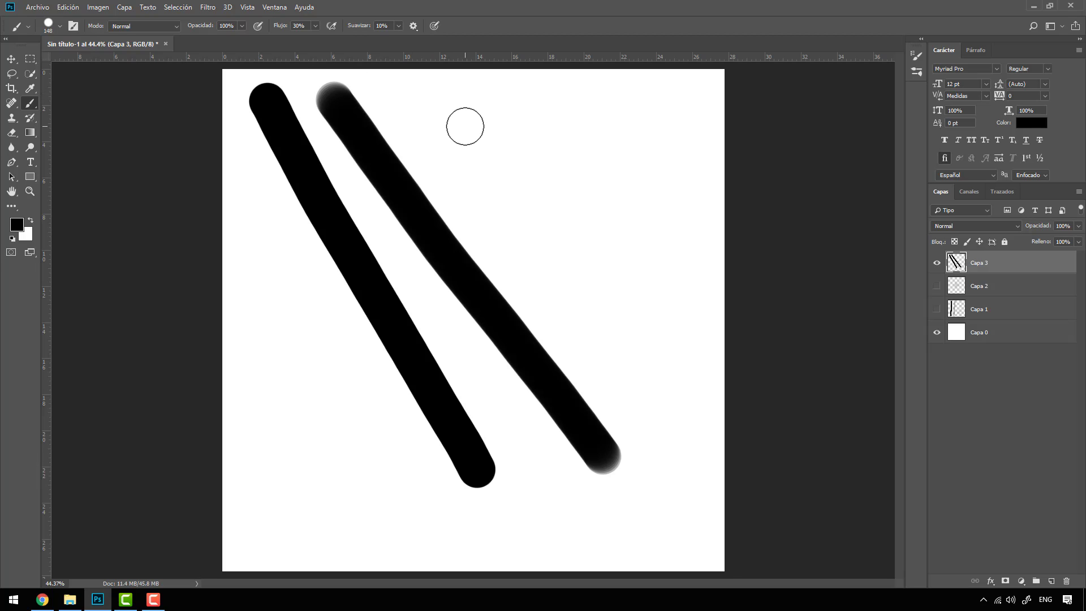
pyautogui.click(315, 26)
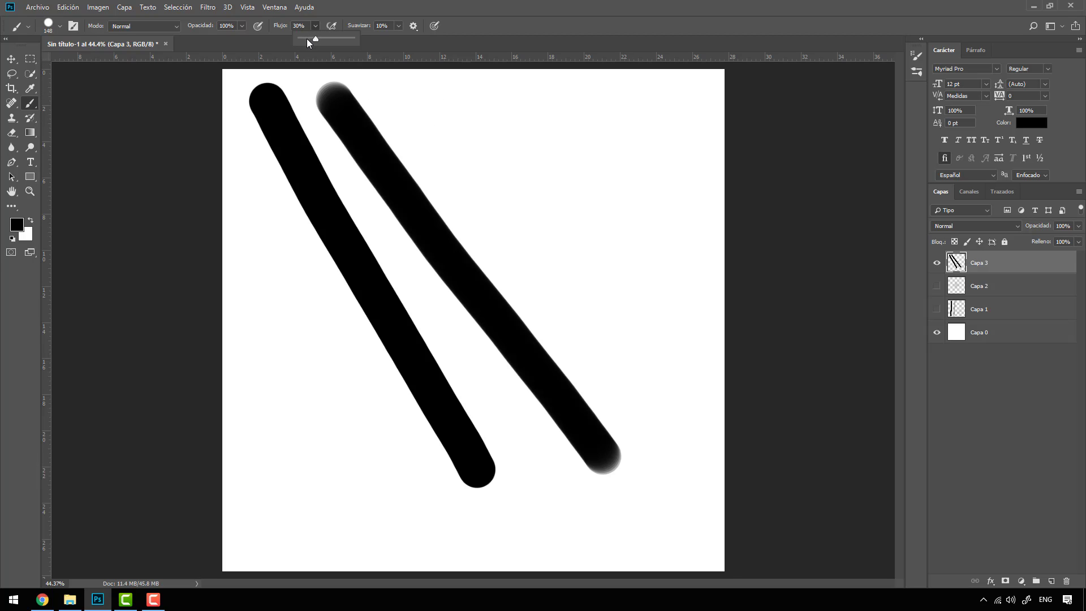
pyautogui.moveTo(307, 38); pyautogui.dragTo(303, 39)
pyautogui.moveTo(415, 100)
pyautogui.mouseDown()
pyautogui.moveTo(618, 264)
pyautogui.moveTo(635, 296)
pyautogui.mouseUp()
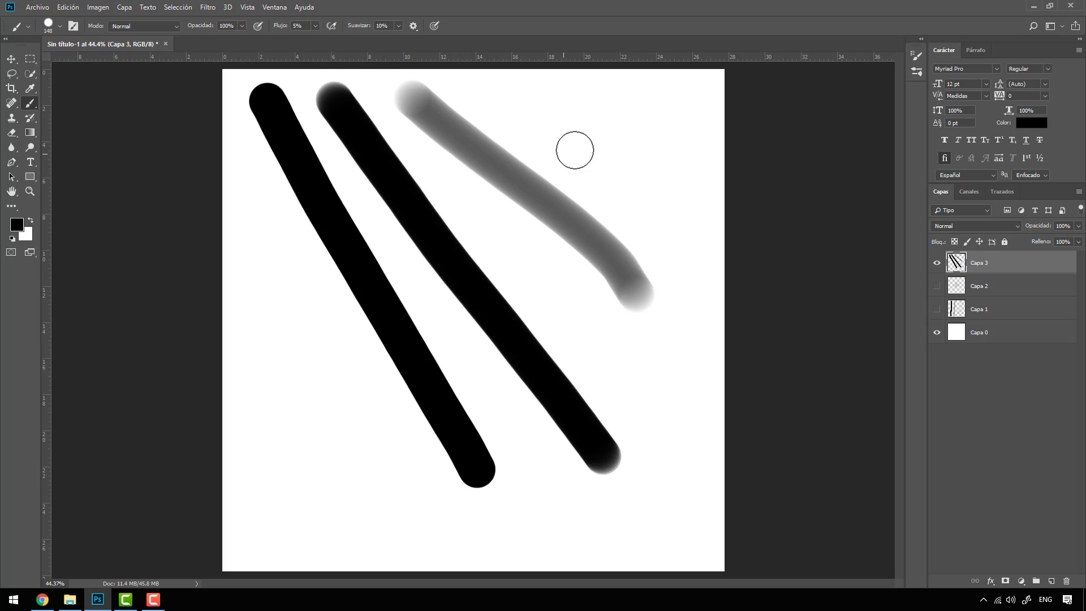
# Hide the flow comparison layer, add a new layer, and paint one long winding stroke at 5% flow that repeatedly crosses itself.
pyautogui.click(936, 263)
pyautogui.click(1050, 581)
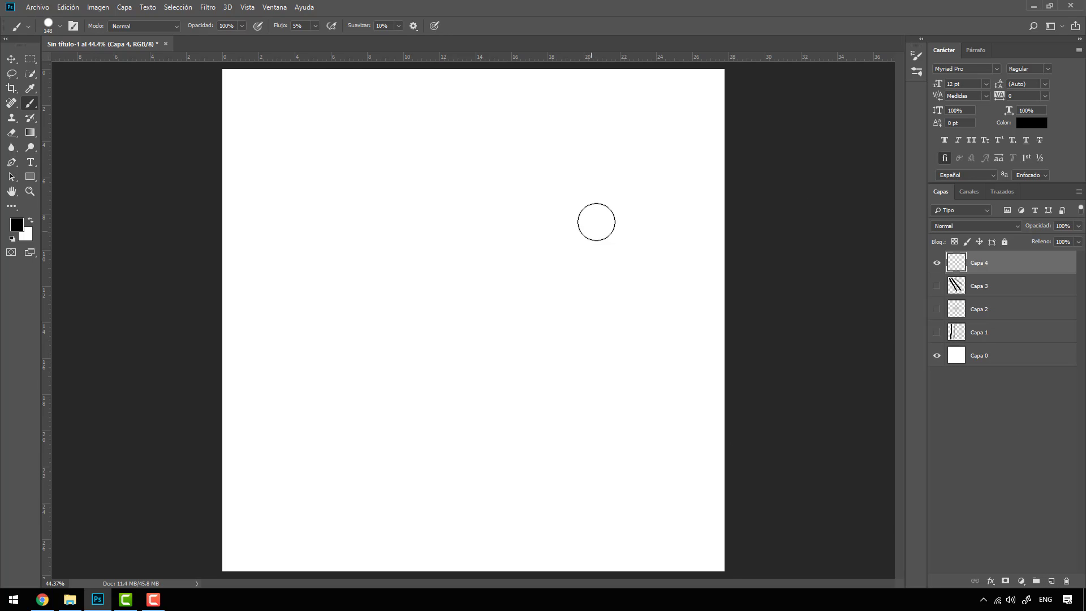
pyautogui.moveTo(275, 106)
pyautogui.mouseDown()
pyautogui.moveTo(281, 490)
pyautogui.moveTo(312, 505)
pyautogui.moveTo(327, 472)
pyautogui.moveTo(328, 146)
pyautogui.moveTo(343, 106)
pyautogui.moveTo(370, 118)
pyautogui.moveTo(383, 142)
pyautogui.moveTo(388, 498)
pyautogui.moveTo(410, 507)
pyautogui.moveTo(431, 495)
pyautogui.moveTo(441, 447)
pyautogui.moveTo(447, 119)
pyautogui.moveTo(464, 104)
pyautogui.moveTo(514, 131)
pyautogui.moveTo(517, 153)
pyautogui.moveTo(498, 174)
pyautogui.moveTo(286, 175)
pyautogui.moveTo(237, 204)
pyautogui.moveTo(252, 250)
pyautogui.moveTo(526, 288)
pyautogui.moveTo(537, 307)
pyautogui.moveTo(532, 329)
pyautogui.moveTo(485, 340)
pyautogui.moveTo(290, 326)
pyautogui.moveTo(234, 341)
pyautogui.moveTo(227, 375)
pyautogui.moveTo(265, 413)
pyautogui.moveTo(461, 426)
pyautogui.moveTo(520, 441)
pyautogui.moveTo(532, 466)
pyautogui.moveTo(520, 478)
pyautogui.moveTo(229, 464)
pyautogui.moveTo(290, 440)
pyautogui.moveTo(465, 320)
pyautogui.moveTo(477, 235)
pyautogui.moveTo(326, 263)
pyautogui.moveTo(412, 244)
pyautogui.moveTo(513, 415)
pyautogui.moveTo(470, 249)
pyautogui.moveTo(322, 339)
pyautogui.moveTo(419, 246)
pyautogui.moveTo(509, 376)
pyautogui.moveTo(385, 353)
pyautogui.moveTo(221, 292)
pyautogui.moveTo(458, 362)
pyautogui.moveTo(562, 276)
pyautogui.moveTo(472, 231)
pyautogui.mouseUp()
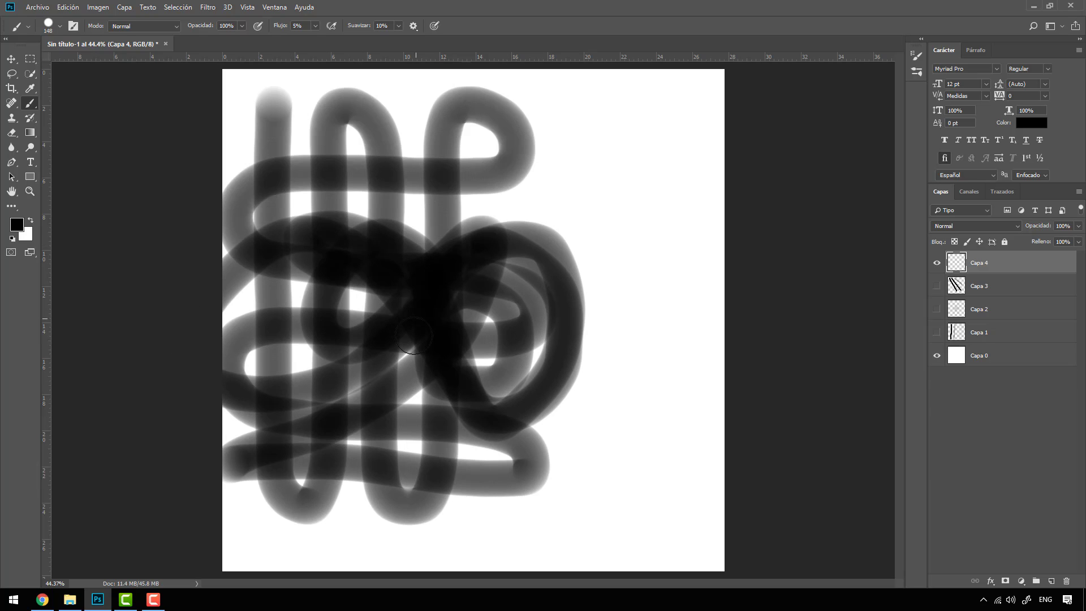
# Set the brush flow to 100% and paint winding, self-crossing black strokes over the right half of the canvas.
pyautogui.click(315, 26)
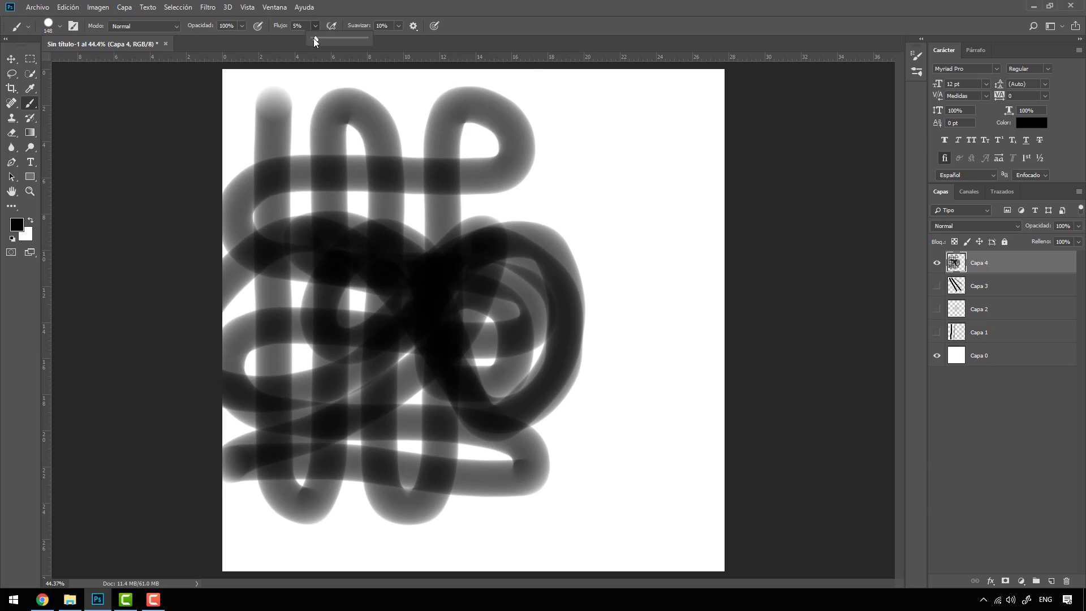
pyautogui.moveTo(315, 39); pyautogui.dragTo(367, 38)
pyautogui.moveTo(590, 107)
pyautogui.mouseDown()
pyautogui.moveTo(674, 291)
pyautogui.moveTo(583, 374)
pyautogui.mouseUp()
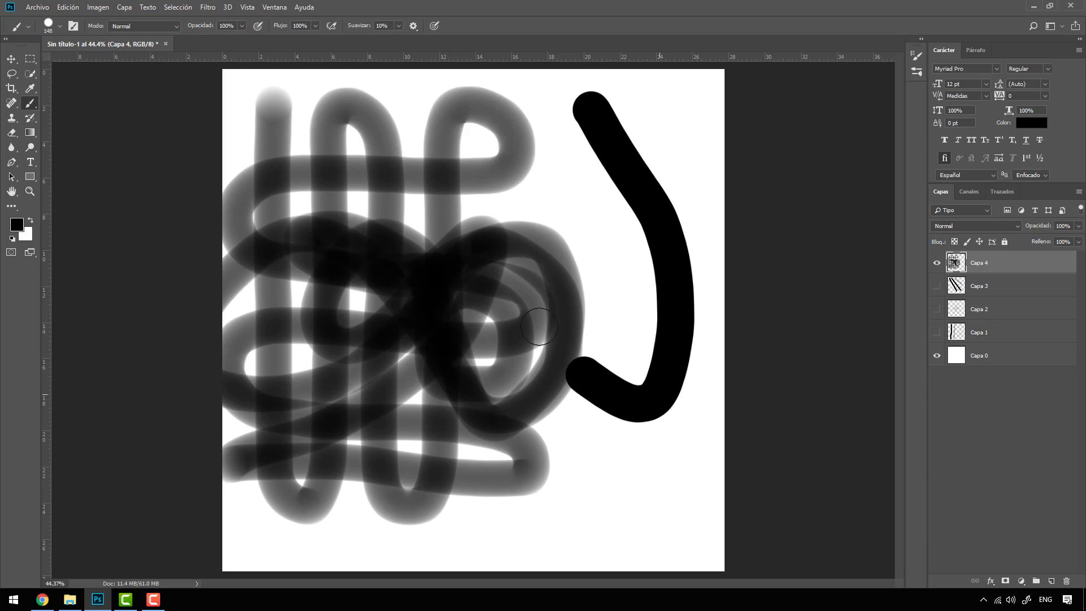
pyautogui.moveTo(539, 326)
pyautogui.mouseDown()
pyautogui.moveTo(667, 160)
pyautogui.moveTo(625, 120)
pyautogui.moveTo(515, 175)
pyautogui.moveTo(452, 146)
pyautogui.moveTo(556, 186)
pyautogui.moveTo(605, 315)
pyautogui.moveTo(658, 251)
pyautogui.moveTo(506, 287)
pyautogui.moveTo(421, 275)
pyautogui.moveTo(413, 255)
pyautogui.moveTo(476, 326)
pyautogui.moveTo(533, 469)
pyautogui.moveTo(624, 494)
pyautogui.mouseUp()
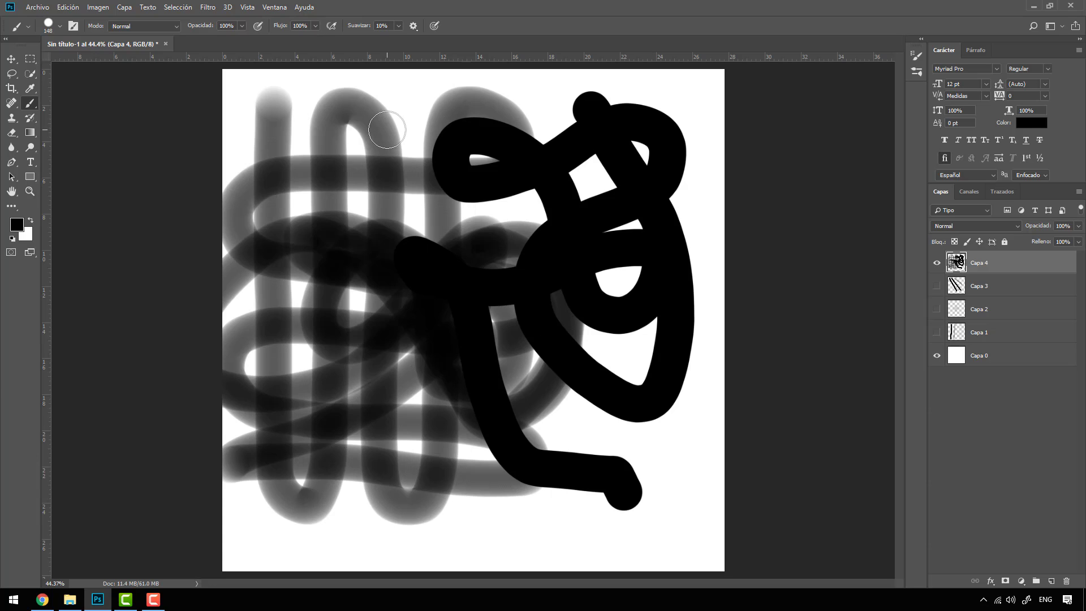
# Lower the brush flow to 22%, hide the layer with the winding strokes, and add a new empty layer.
pyautogui.click(316, 26)
pyautogui.moveTo(296, 42); pyautogui.dragTo(275, 42)
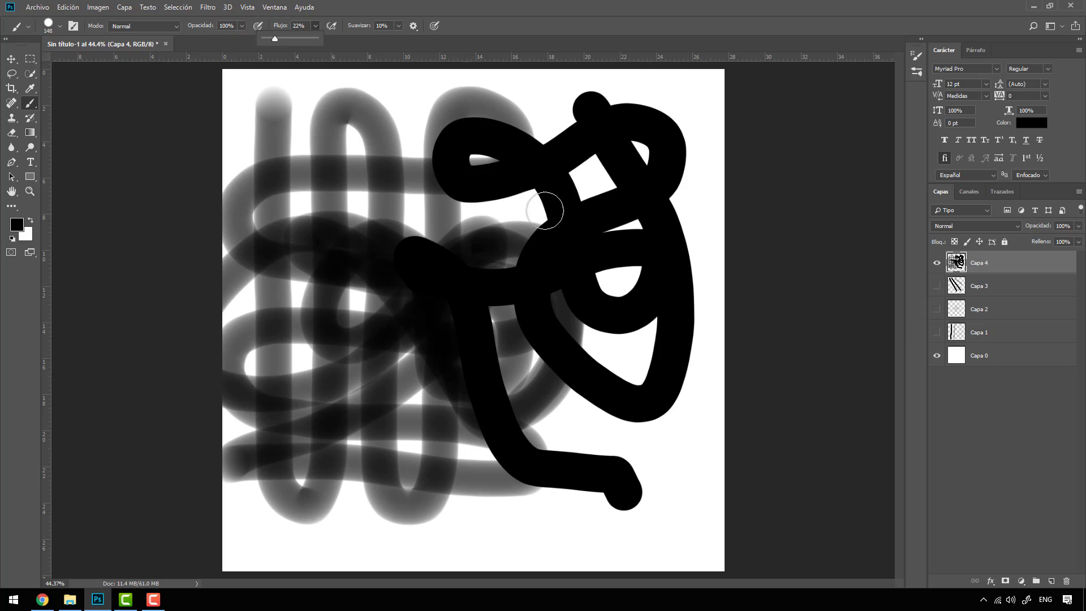
pyautogui.click(936, 262)
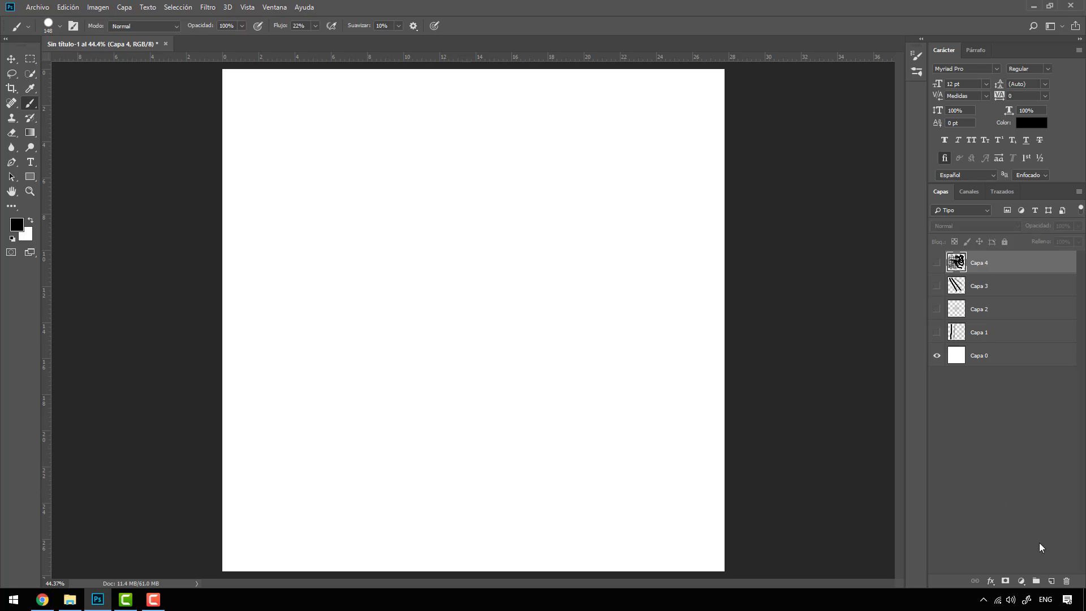
pyautogui.click(1050, 581)
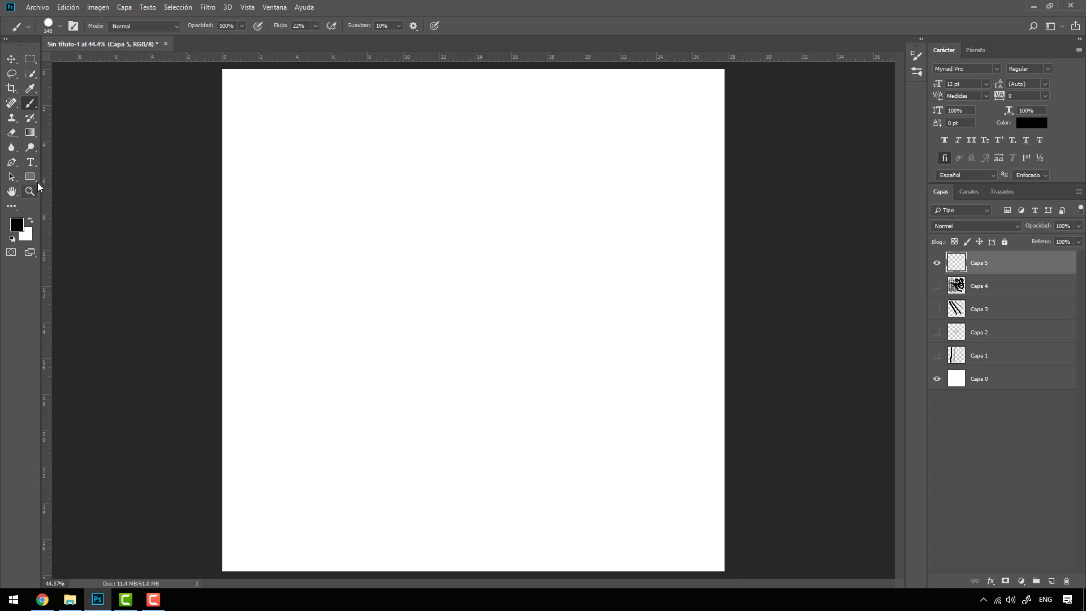
# Set the brush flow to 100% and paint a long vertical stroke and a horizontal stroke beside it at 10% smoothing.
pyautogui.click(316, 26)
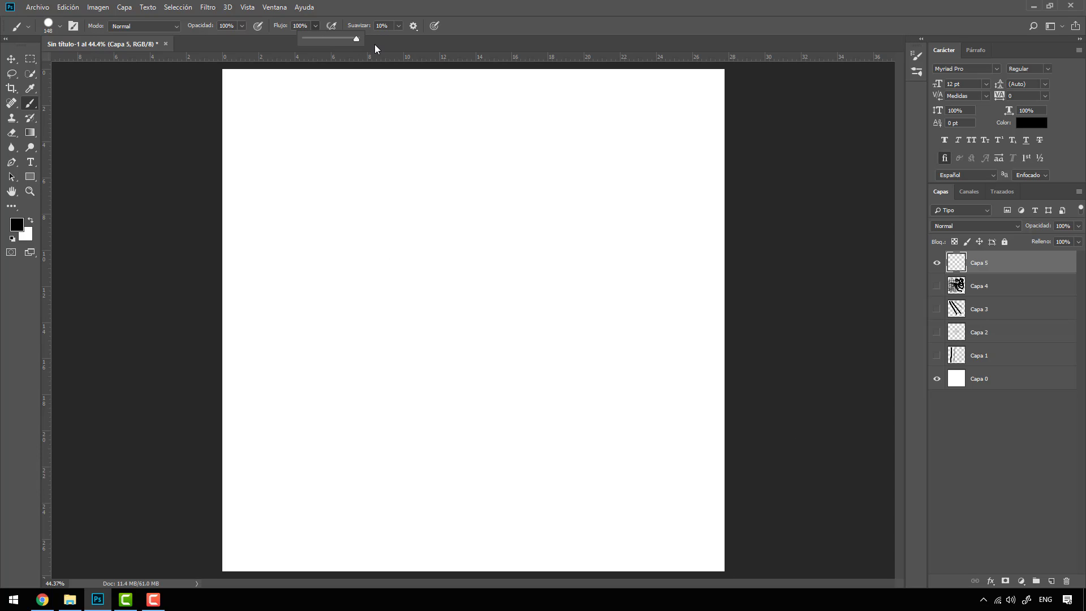
pyautogui.click(281, 102)
pyautogui.moveTo(280, 95); pyautogui.dragTo(289, 423)
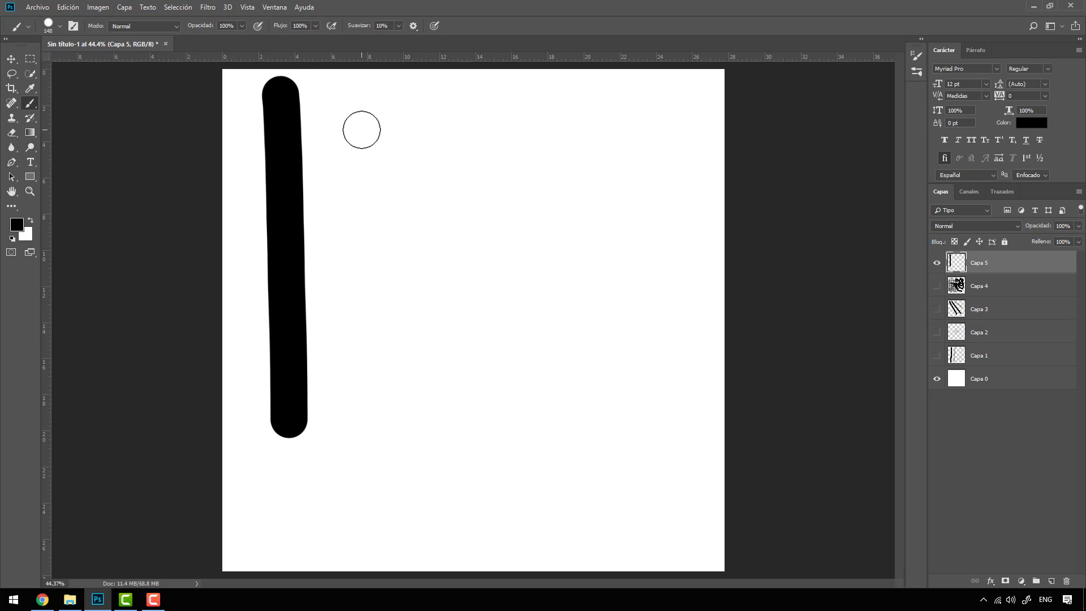
pyautogui.scroll(3, 386, 157)
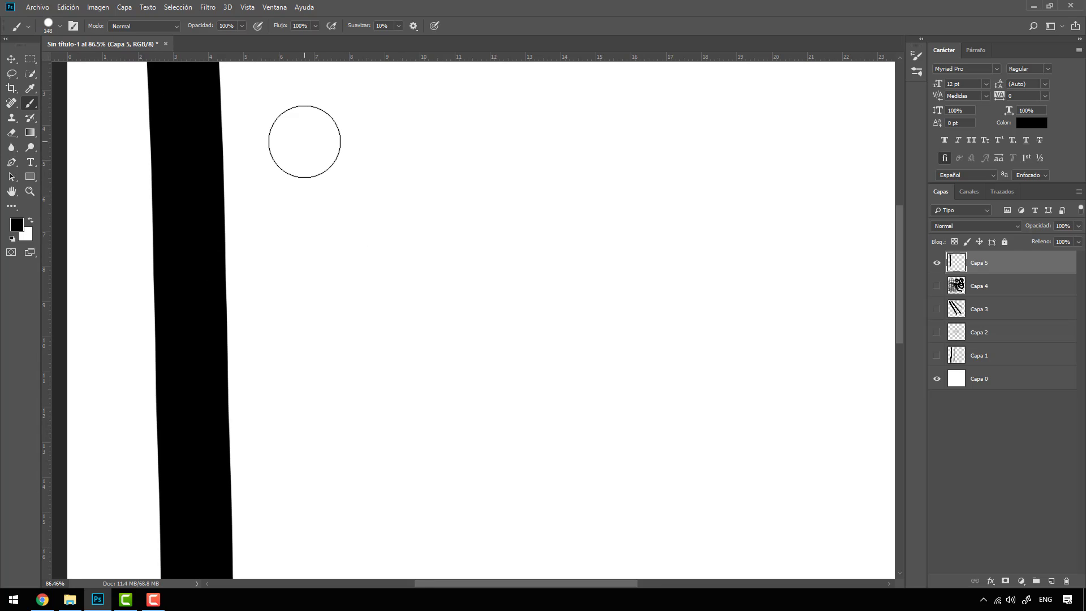
pyautogui.click(304, 141)
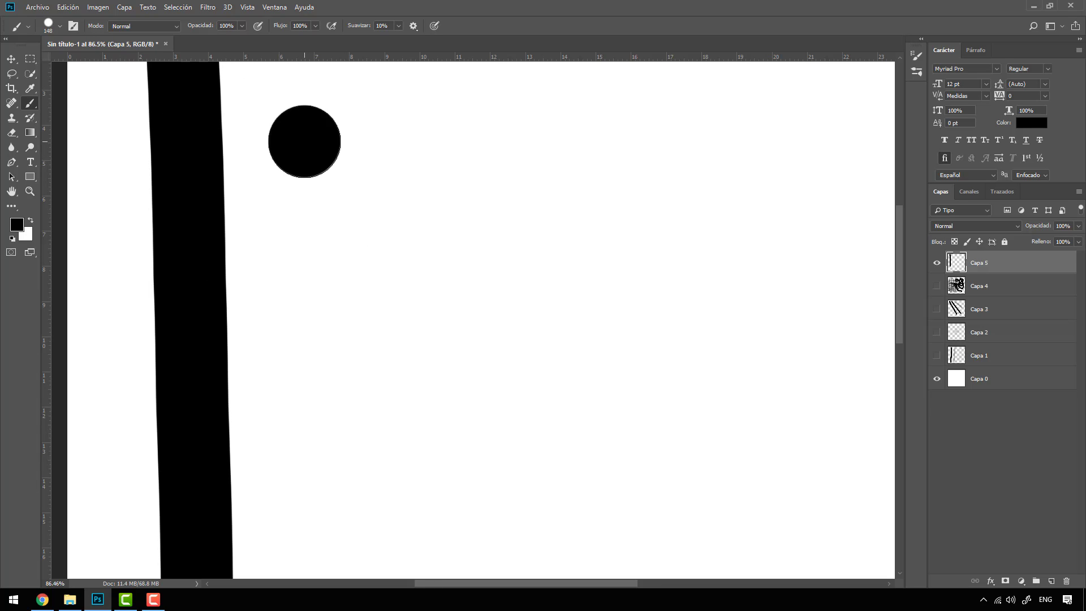
pyautogui.moveTo(305, 141); pyautogui.dragTo(704, 155)
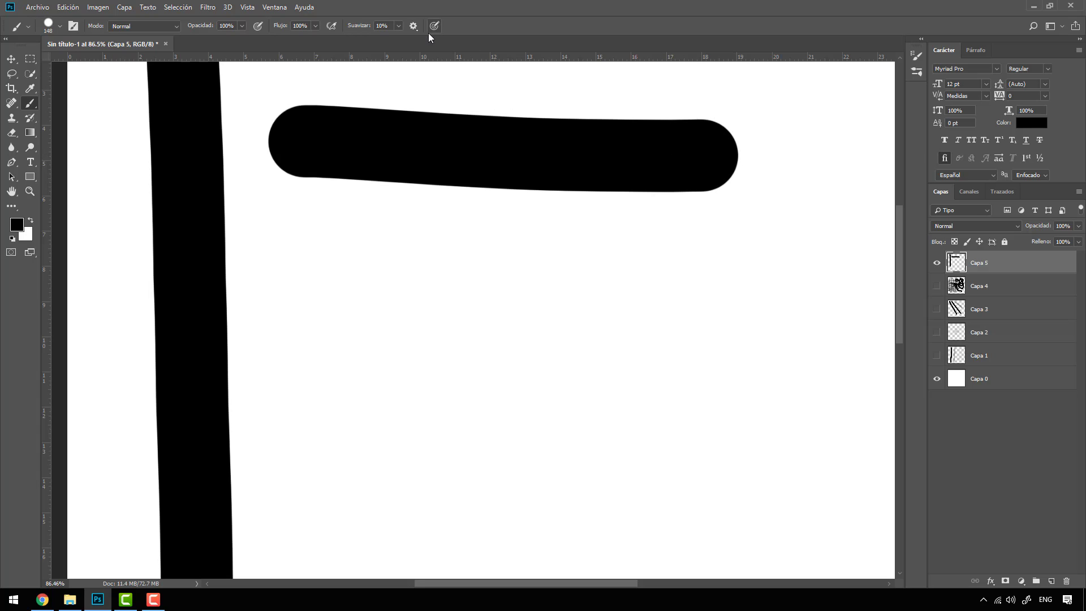
# Set the brush smoothing to 100% and paint two horizontal strokes and a looping curved stroke below the first horizontal one.
pyautogui.click(398, 26)
pyautogui.moveTo(415, 39); pyautogui.dragTo(464, 43)
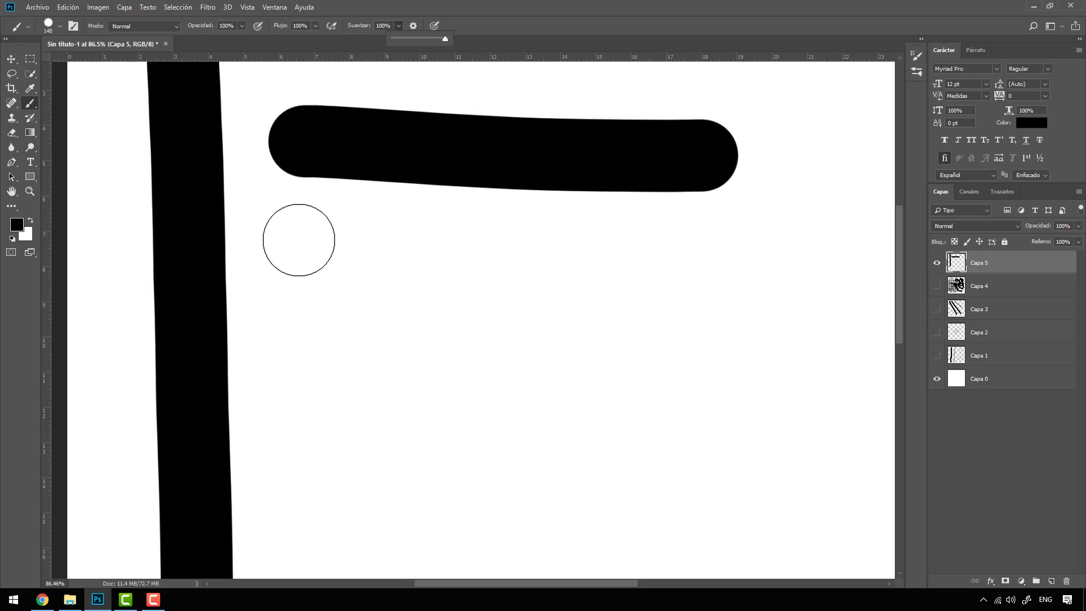
pyautogui.click(296, 241)
pyautogui.moveTo(295, 241); pyautogui.dragTo(875, 266)
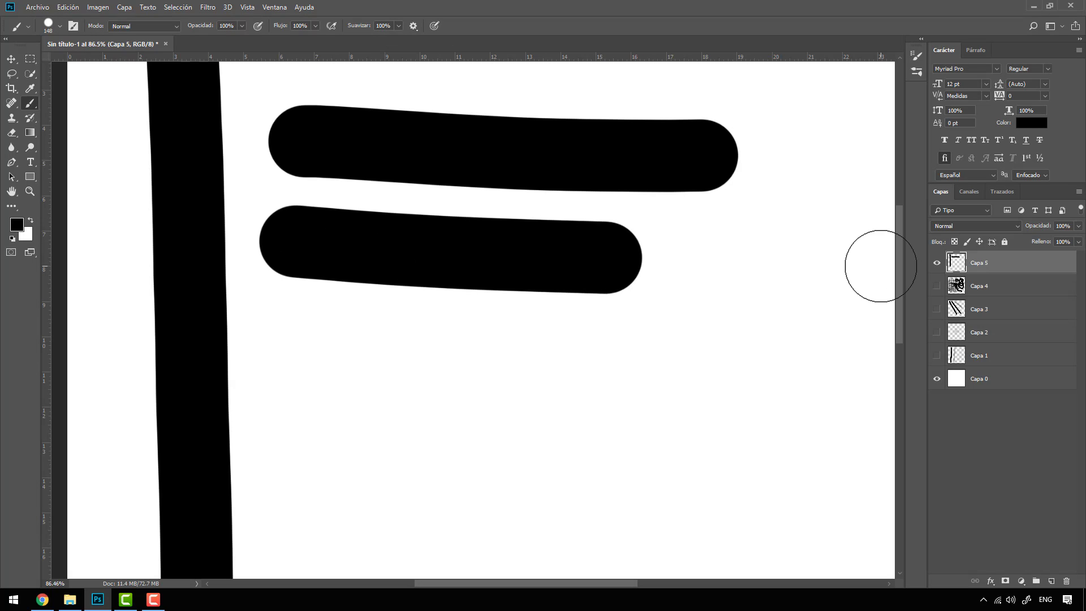
pyautogui.moveTo(274, 353); pyautogui.dragTo(788, 364)
pyautogui.moveTo(308, 435)
pyautogui.mouseDown()
pyautogui.moveTo(474, 475)
pyautogui.moveTo(692, 401)
pyautogui.moveTo(776, 276)
pyautogui.moveTo(822, 318)
pyautogui.moveTo(760, 415)
pyautogui.moveTo(669, 493)
pyautogui.moveTo(771, 498)
pyautogui.moveTo(804, 406)
pyautogui.moveTo(782, 334)
pyautogui.mouseUp()
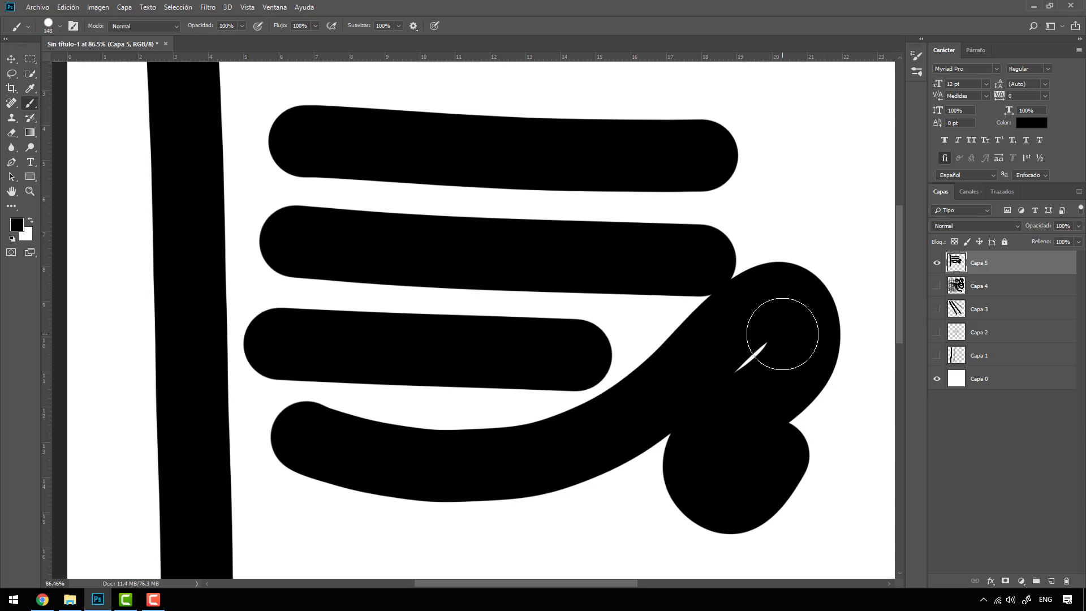
# Set the brush smoothing to 0%.
pyautogui.click(399, 25)
pyautogui.moveTo(390, 39); pyautogui.dragTo(301, 43)
pyautogui.scroll(-5, 504, 134)
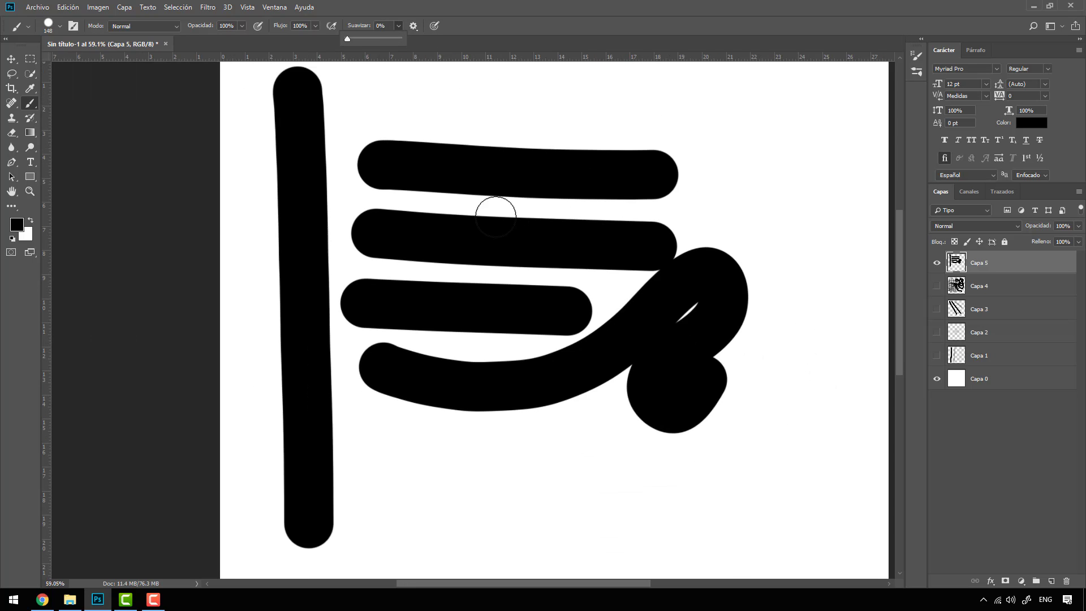
# Paint a long winding stroke across the canvas at 0% smoothing and hide the Capa 5 layer.
pyautogui.moveTo(622, 165)
pyautogui.mouseDown()
pyautogui.moveTo(644, 432)
pyautogui.moveTo(432, 454)
pyautogui.moveTo(486, 389)
pyautogui.moveTo(516, 377)
pyautogui.moveTo(364, 406)
pyautogui.moveTo(345, 429)
pyautogui.moveTo(419, 493)
pyautogui.moveTo(551, 507)
pyautogui.moveTo(608, 493)
pyautogui.moveTo(583, 393)
pyautogui.moveTo(592, 364)
pyautogui.moveTo(525, 393)
pyautogui.moveTo(392, 322)
pyautogui.moveTo(325, 380)
pyautogui.moveTo(429, 150)
pyautogui.moveTo(550, 161)
pyautogui.moveTo(573, 191)
pyautogui.mouseUp()
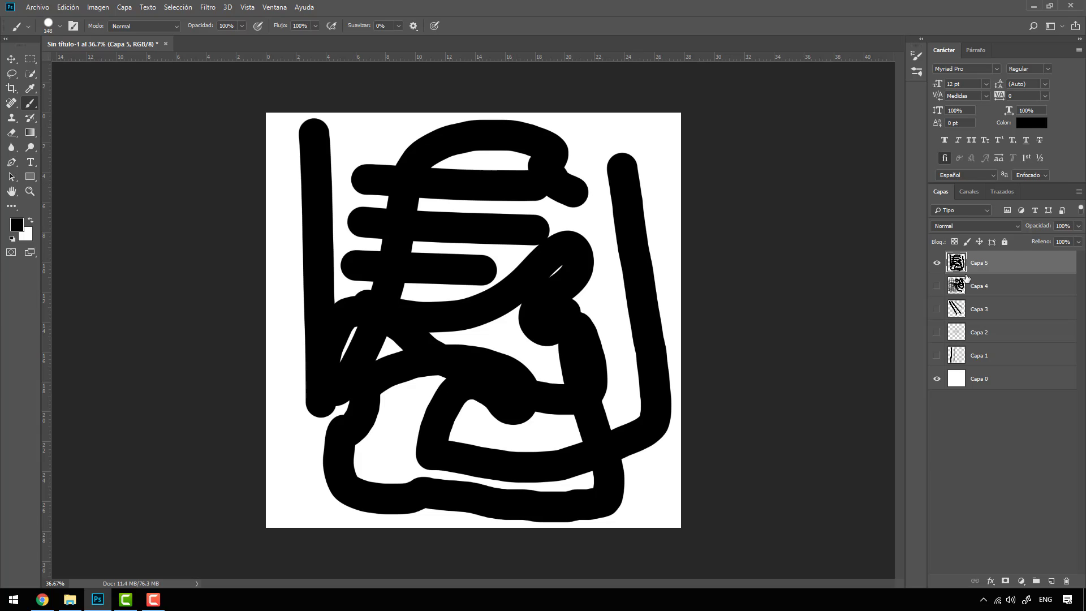
pyautogui.click(936, 262)
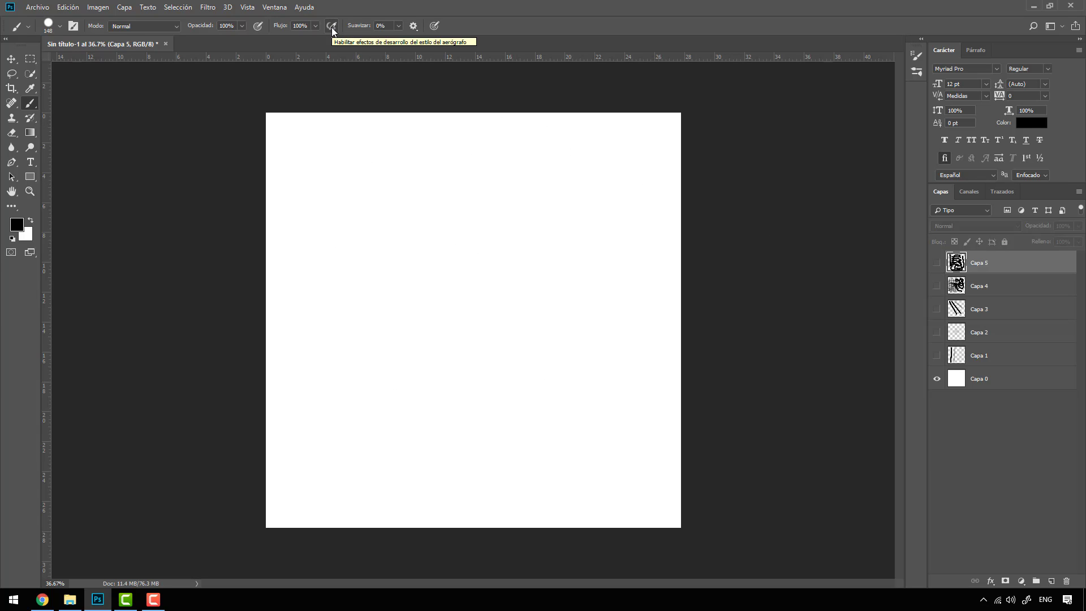
# Set the brush smoothing to 30% and add a new empty layer.
pyautogui.click(382, 26)
pyautogui.write('30')
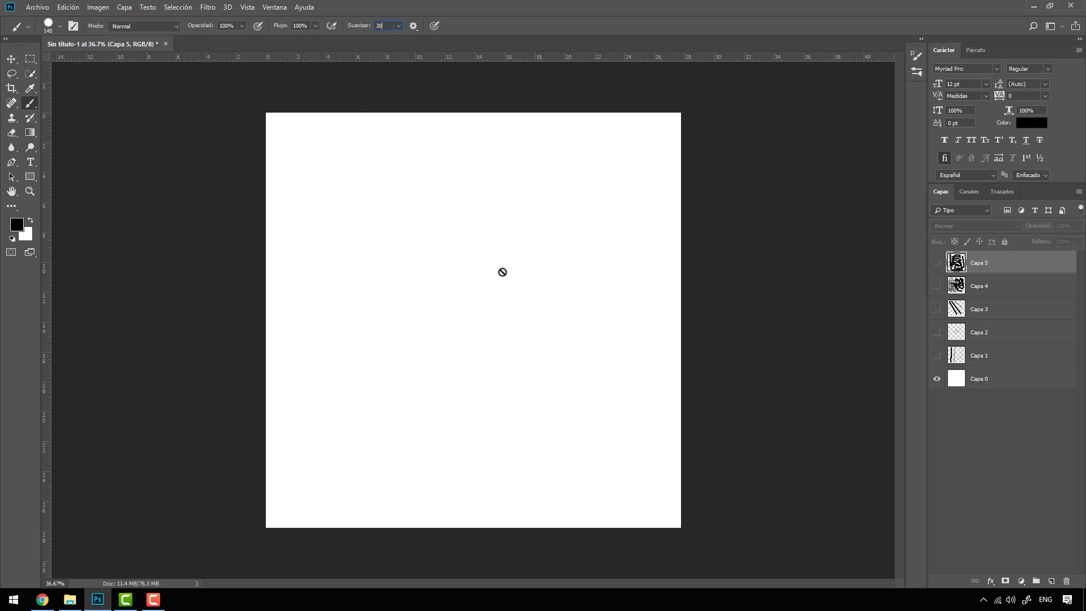
pyautogui.click(1050, 581)
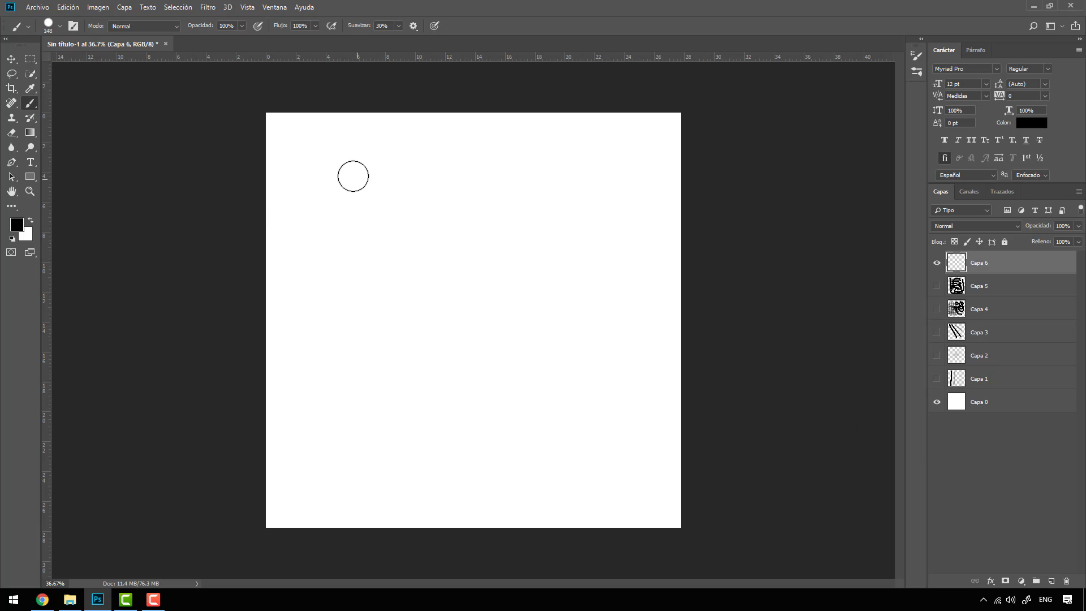
# Try a long diagonal stroke from the canvas's upper-left corner at 30% flow, and undo it.
pyautogui.click(316, 26)
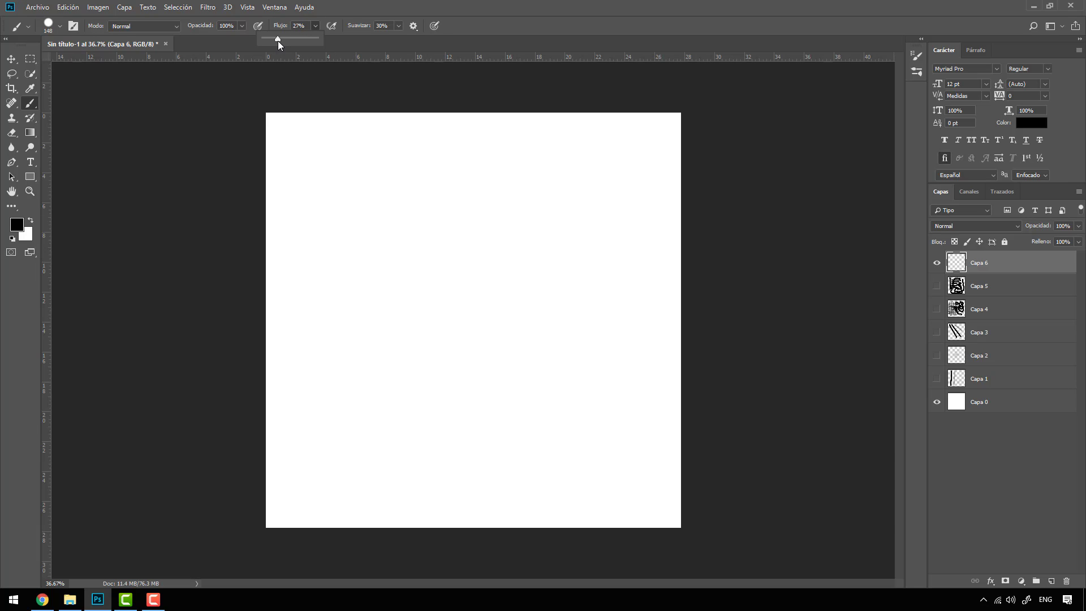
pyautogui.moveTo(278, 42); pyautogui.dragTo(279, 42)
pyautogui.click(289, 144)
pyautogui.moveTo(331, 183)
pyautogui.mouseDown()
pyautogui.moveTo(526, 434)
pyautogui.moveTo(509, 408)
pyautogui.mouseUp()
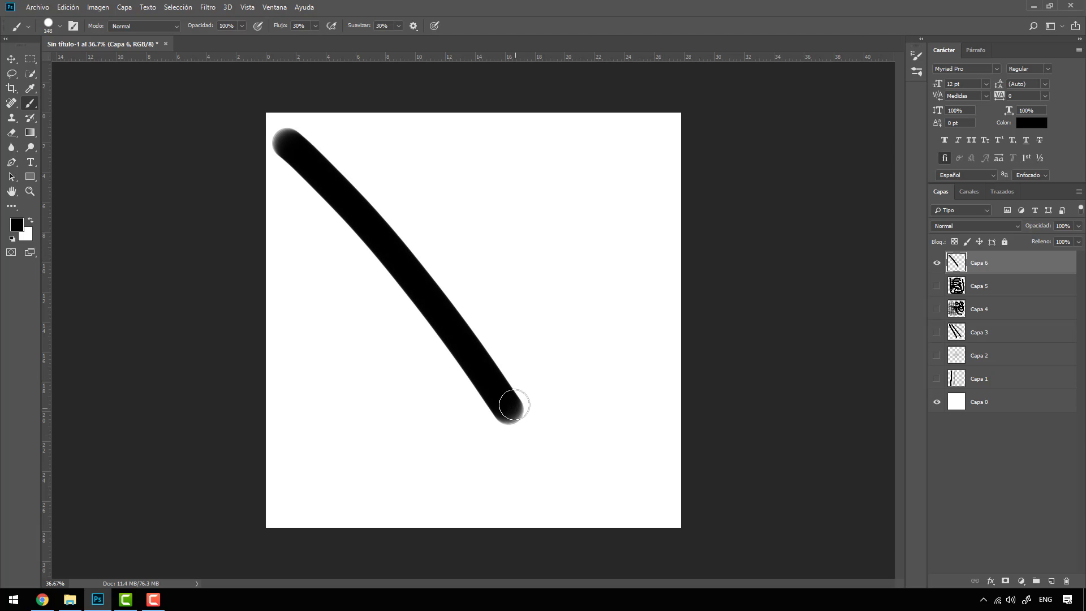
pyautogui.hotkey('ctrl', 'z')
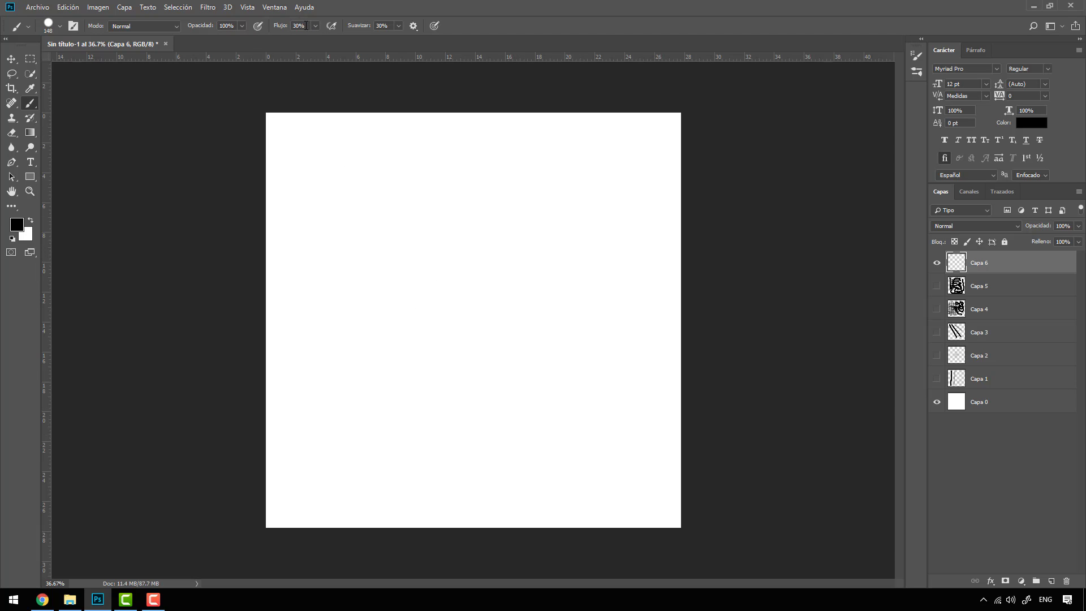
# Set the brush flow to 5% and paint two parallel diagonal strokes in the upper-left part of the canvas.
pyautogui.write('5')
pyautogui.moveTo(299, 148); pyautogui.dragTo(309, 162)
pyautogui.moveTo(344, 234); pyautogui.dragTo(407, 410)
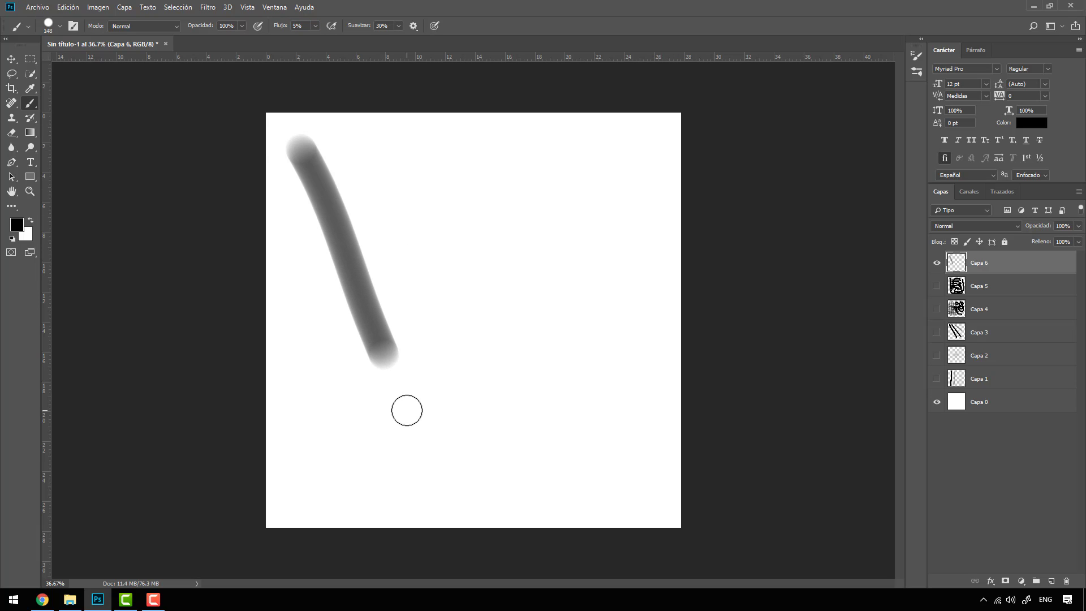
pyautogui.scroll(3, 310, 194)
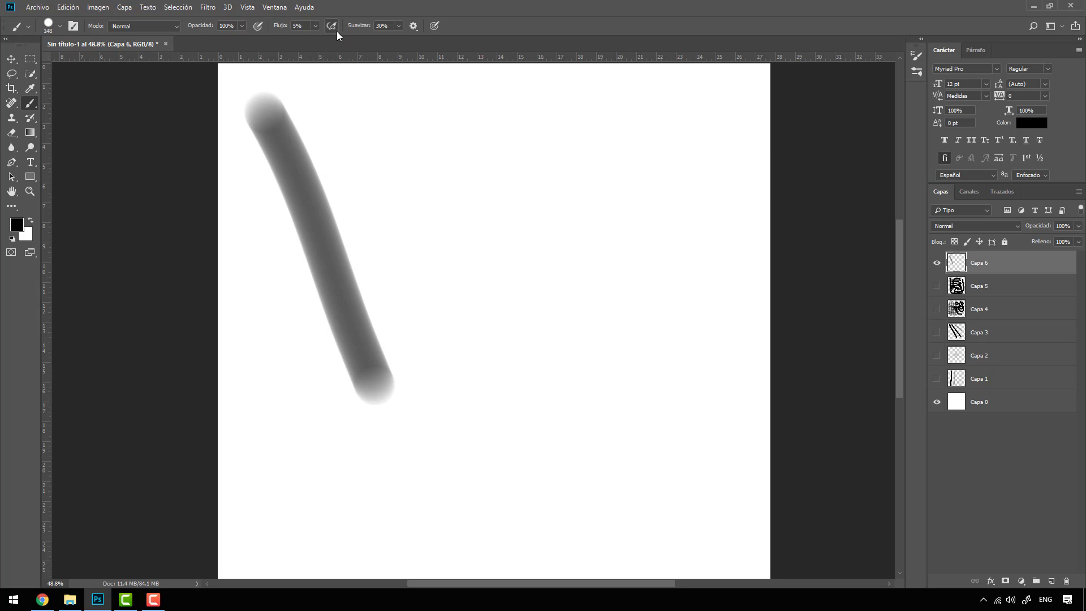
pyautogui.click(348, 102)
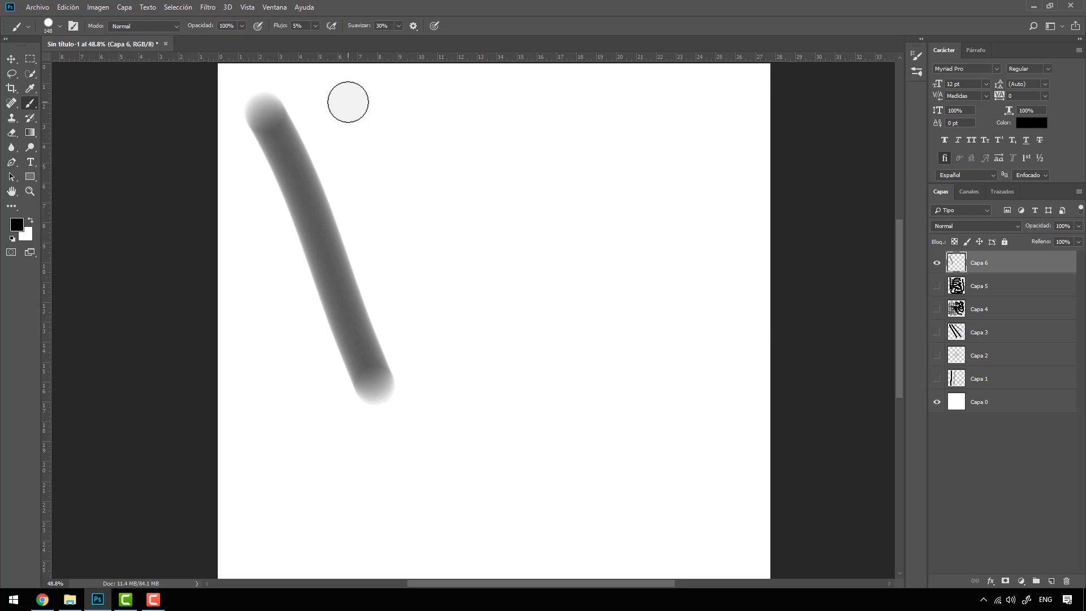
pyautogui.moveTo(348, 103)
pyautogui.mouseDown()
pyautogui.moveTo(414, 228)
pyautogui.moveTo(459, 355)
pyautogui.mouseUp()
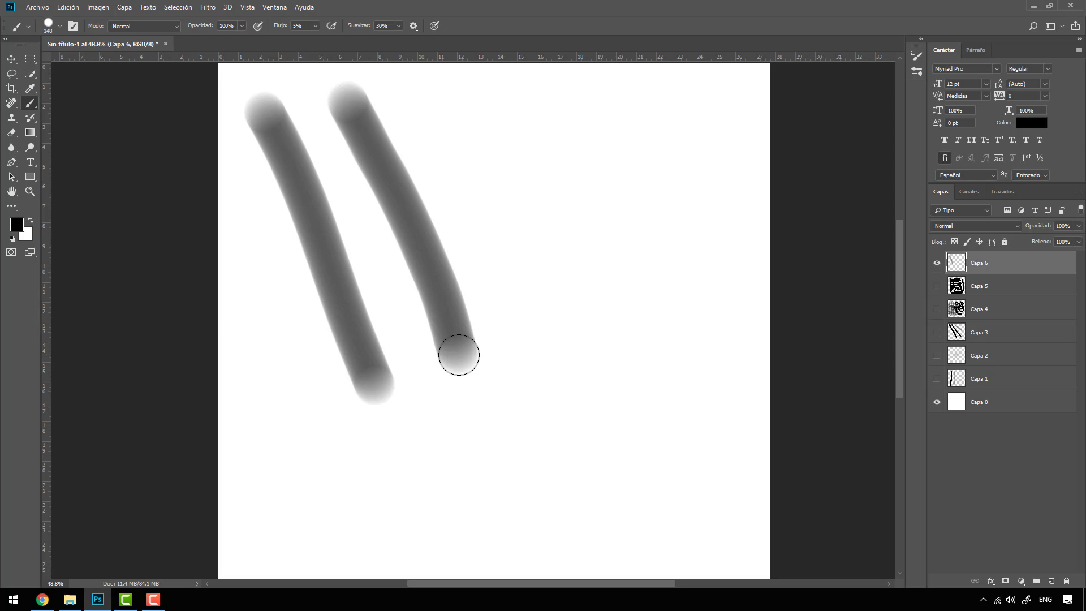
pyautogui.moveTo(459, 354); pyautogui.dragTo(458, 353)
# Enable the airbrush build-up effect and paint two more diagonal strokes beside the others, at 30% and 100% smoothing.
pyautogui.click(332, 26)
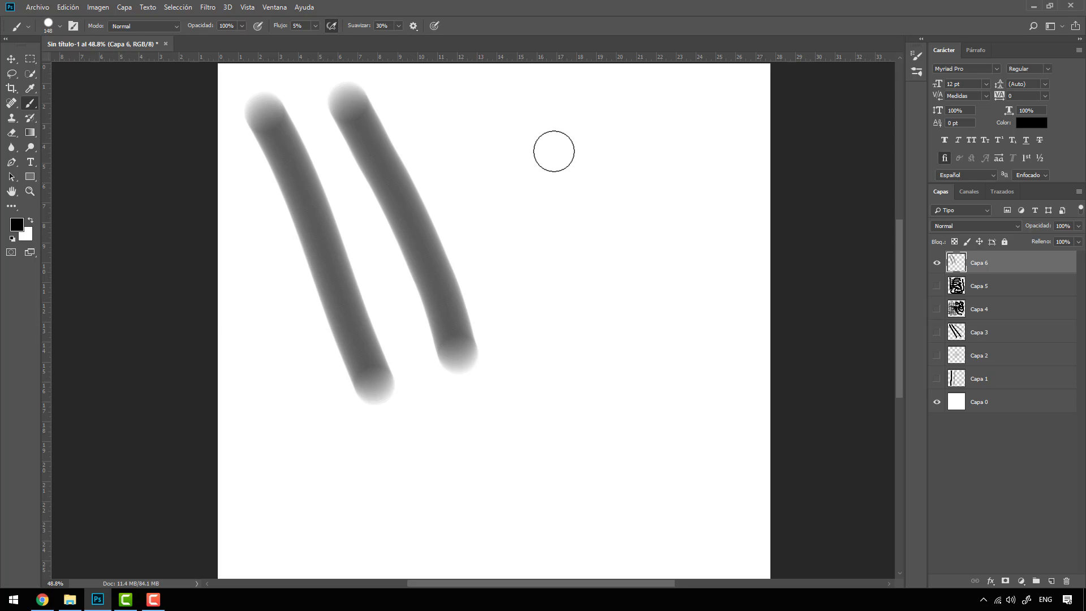
pyautogui.moveTo(429, 92); pyautogui.dragTo(539, 321)
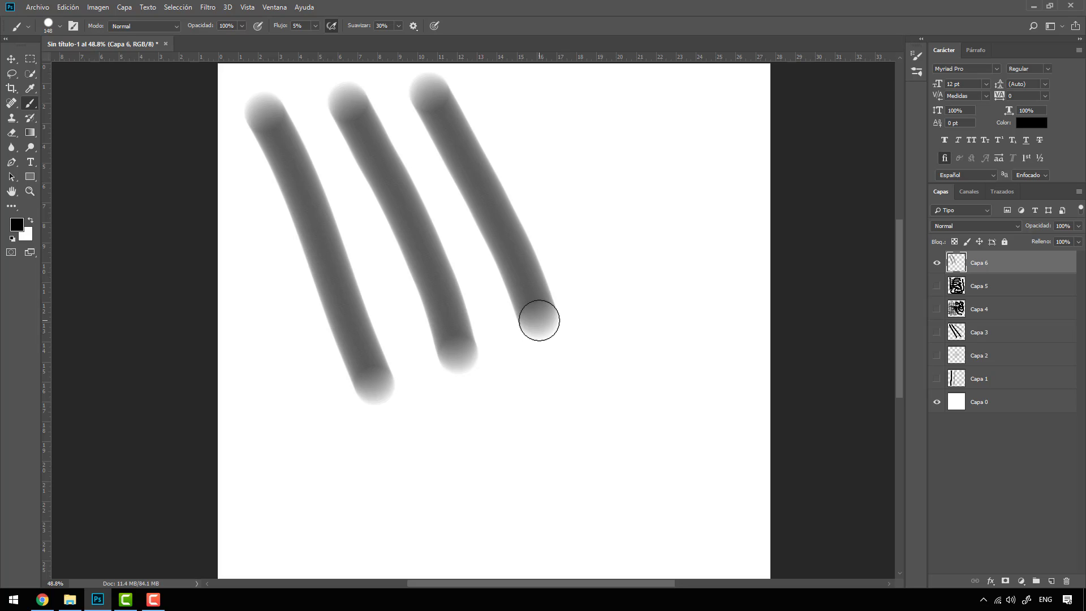
pyautogui.click(399, 26)
pyautogui.moveTo(399, 40); pyautogui.dragTo(435, 38)
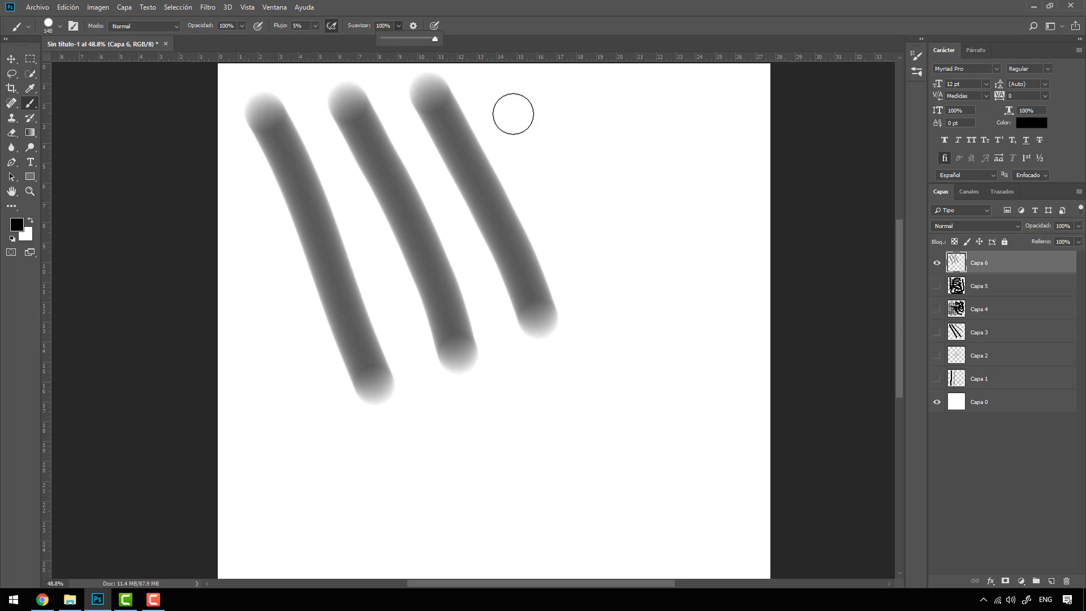
pyautogui.moveTo(506, 97); pyautogui.dragTo(593, 308)
# Set the smoothing to 0% and paint a long and a short stroke beside the others, holding at each end to build up paint.
pyautogui.click(399, 26)
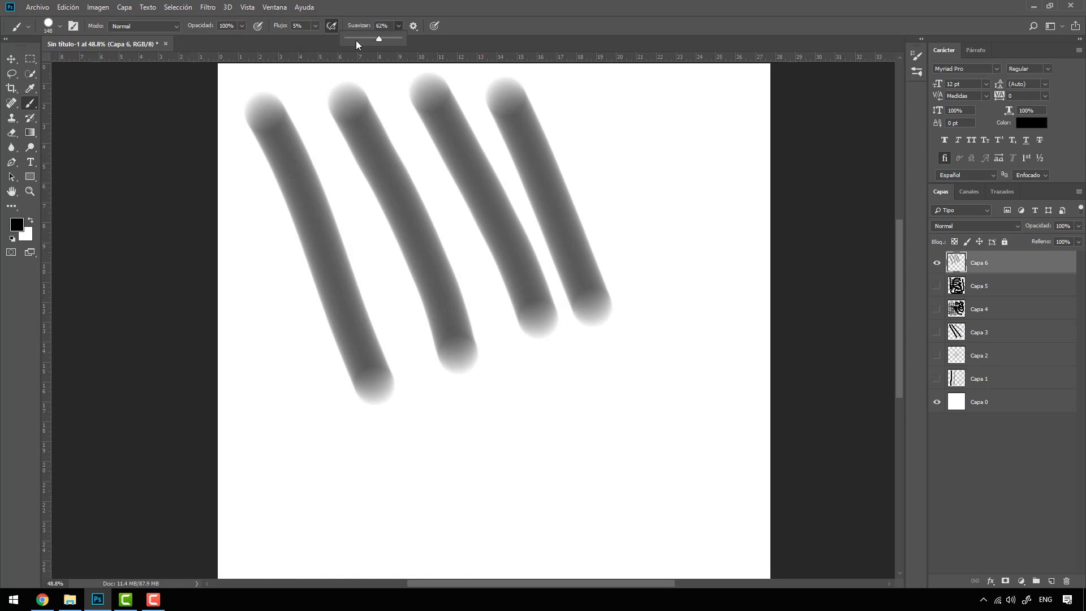
pyautogui.moveTo(378, 38); pyautogui.dragTo(345, 37)
pyautogui.moveTo(575, 90); pyautogui.dragTo(682, 356)
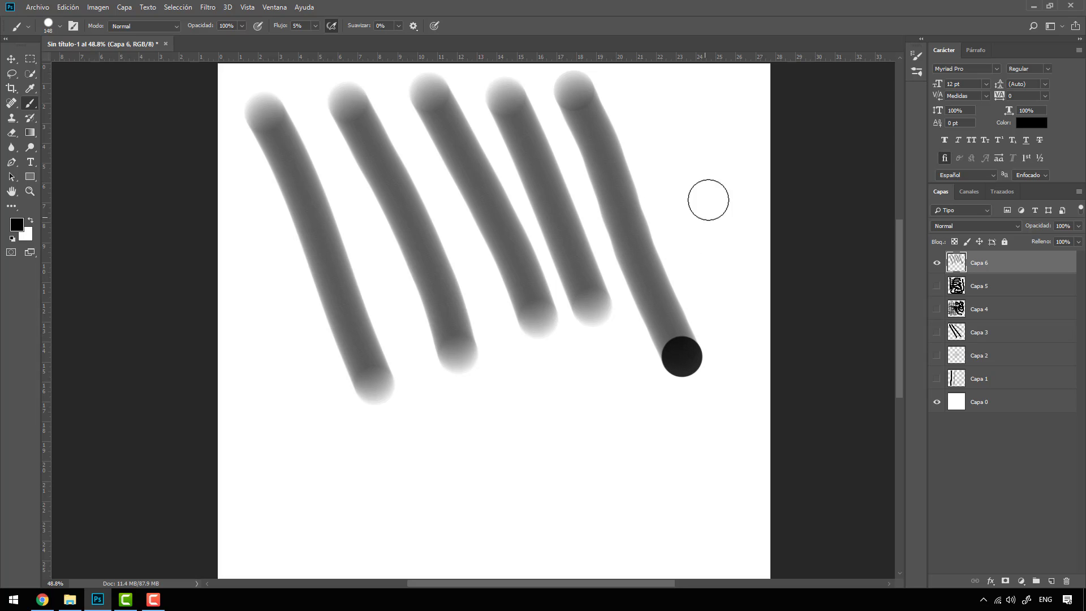
pyautogui.moveTo(710, 118); pyautogui.dragTo(729, 251)
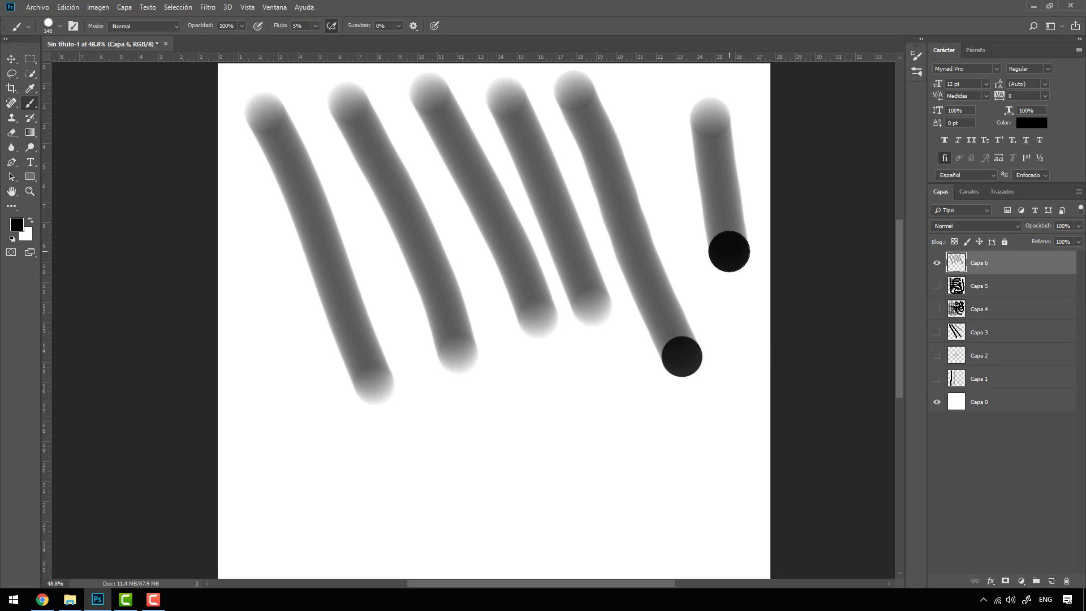
pyautogui.moveTo(730, 251); pyautogui.dragTo(729, 252)
# Hide the Capa 6 layer with the diagonal strokes and add a new empty layer.
pyautogui.scroll(-3, 338, 219)
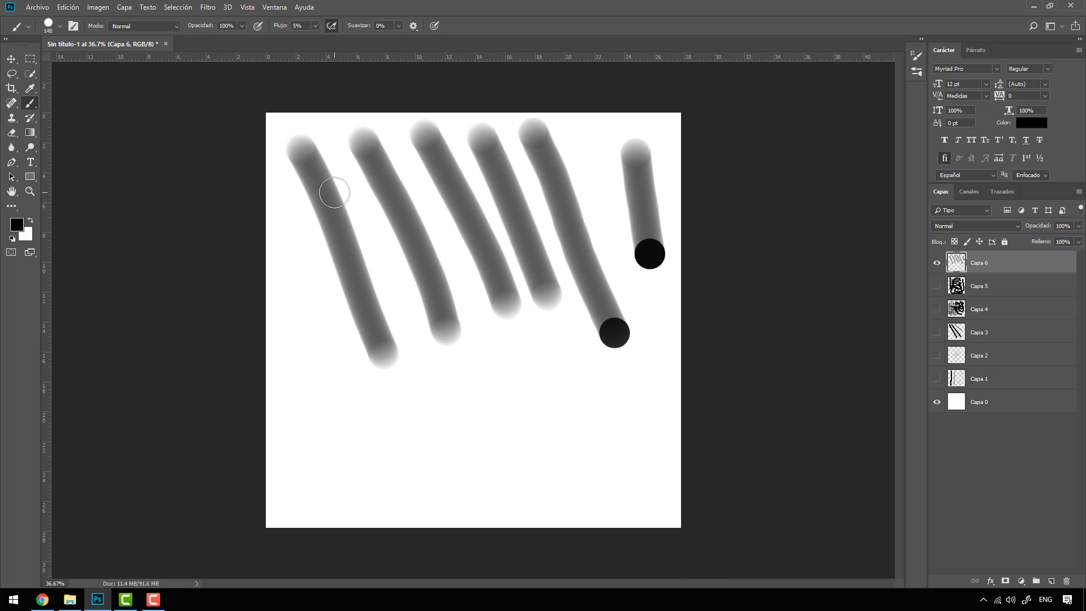
pyautogui.click(936, 264)
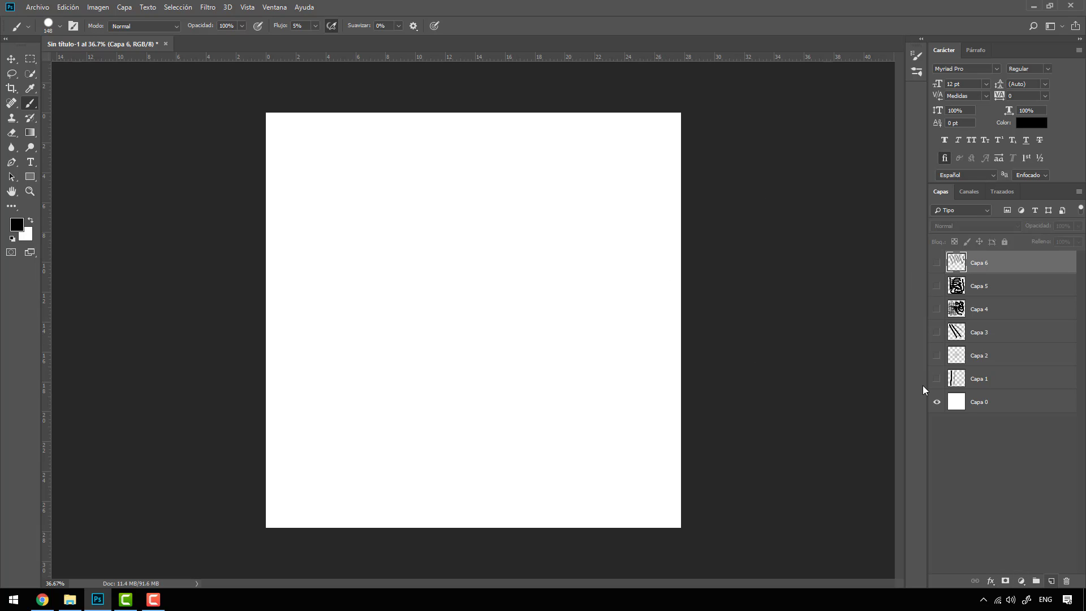
pyautogui.click(1051, 581)
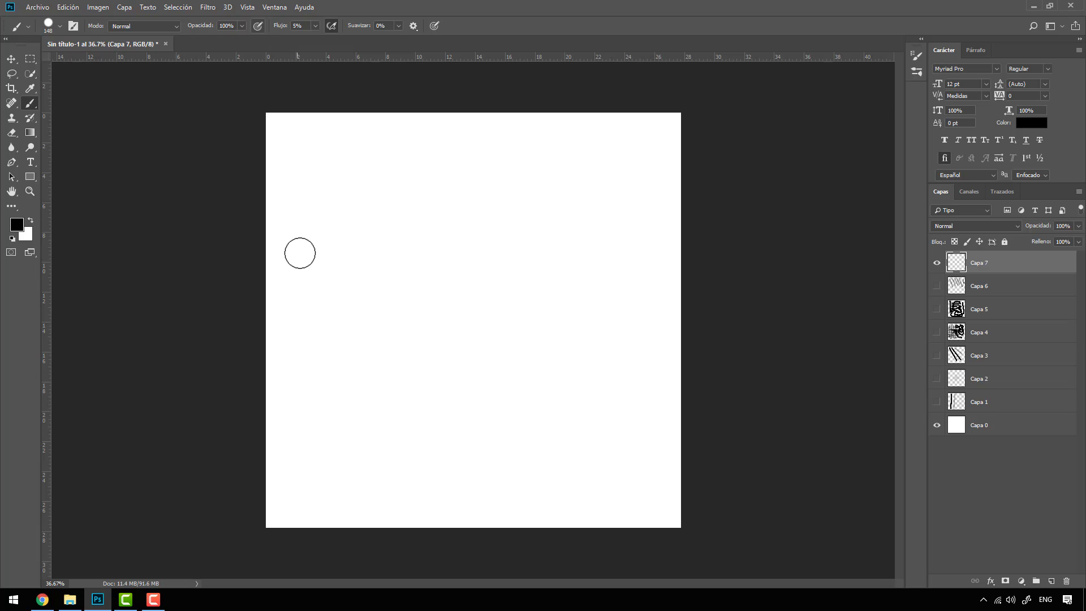
# Paint two slightly rising strokes and a third below them that hooks back over the end of the second.
pyautogui.moveTo(365, 222)
pyautogui.mouseDown()
pyautogui.moveTo(439, 199)
pyautogui.moveTo(516, 195)
pyautogui.mouseUp()
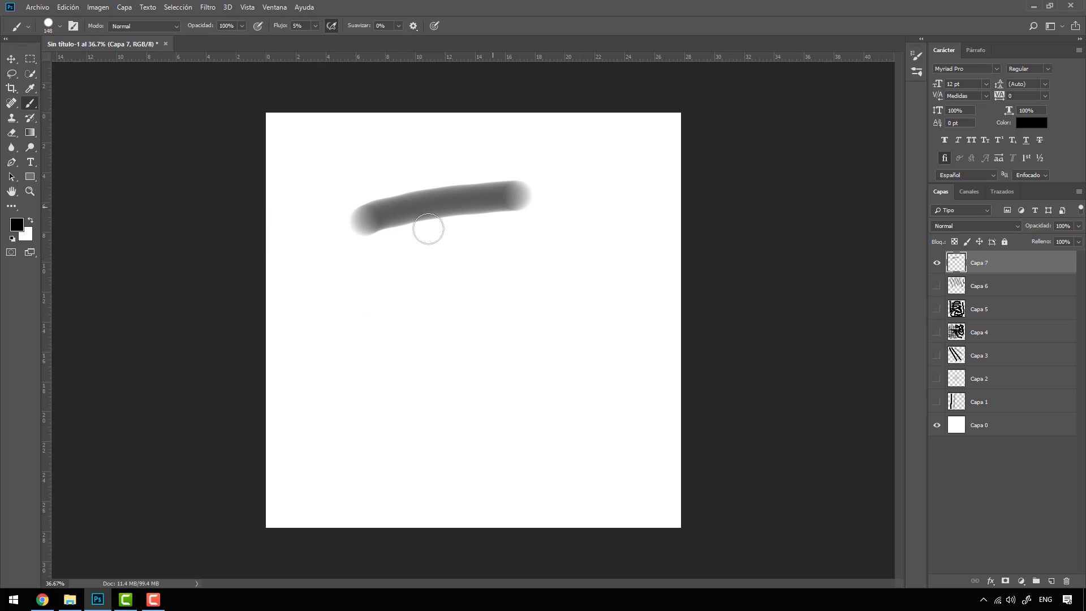
pyautogui.moveTo(371, 304); pyautogui.dragTo(592, 240)
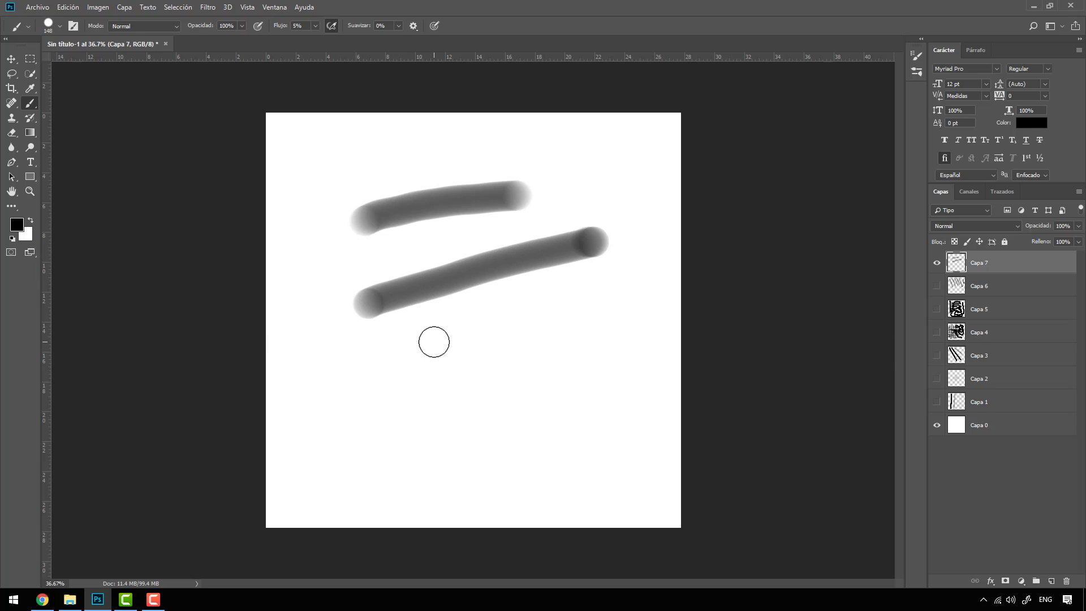
pyautogui.moveTo(434, 341)
pyautogui.mouseDown()
pyautogui.moveTo(609, 284)
pyautogui.moveTo(613, 241)
pyautogui.moveTo(559, 220)
pyautogui.moveTo(535, 224)
pyautogui.mouseUp()
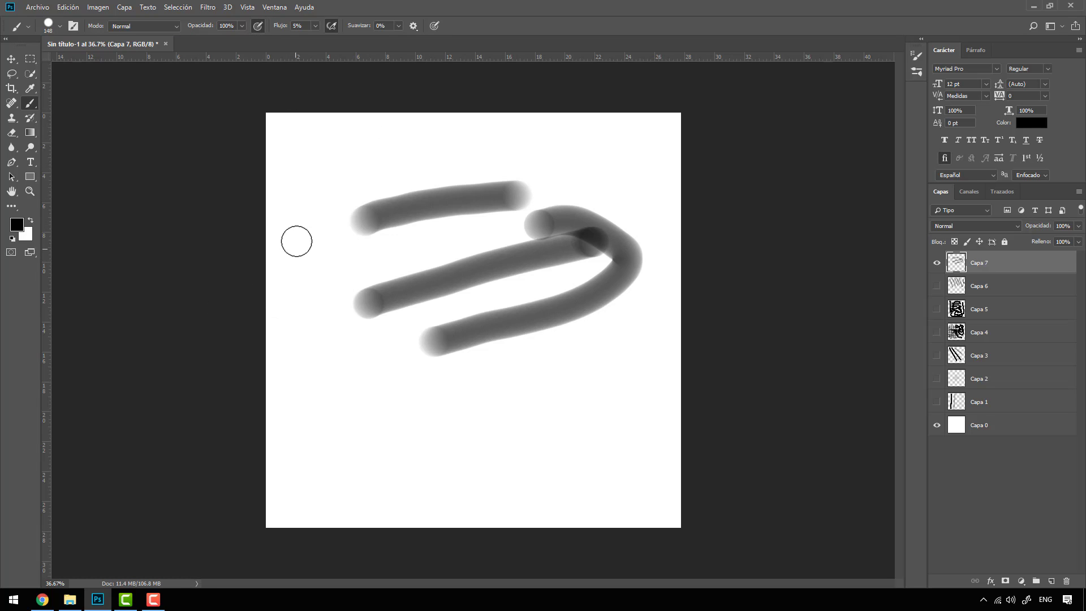
# With opacity pressure control on, paint a horizontal stroke above the others and two rising strokes below them at 28% opacity.
pyautogui.moveTo(335, 167); pyautogui.dragTo(584, 150)
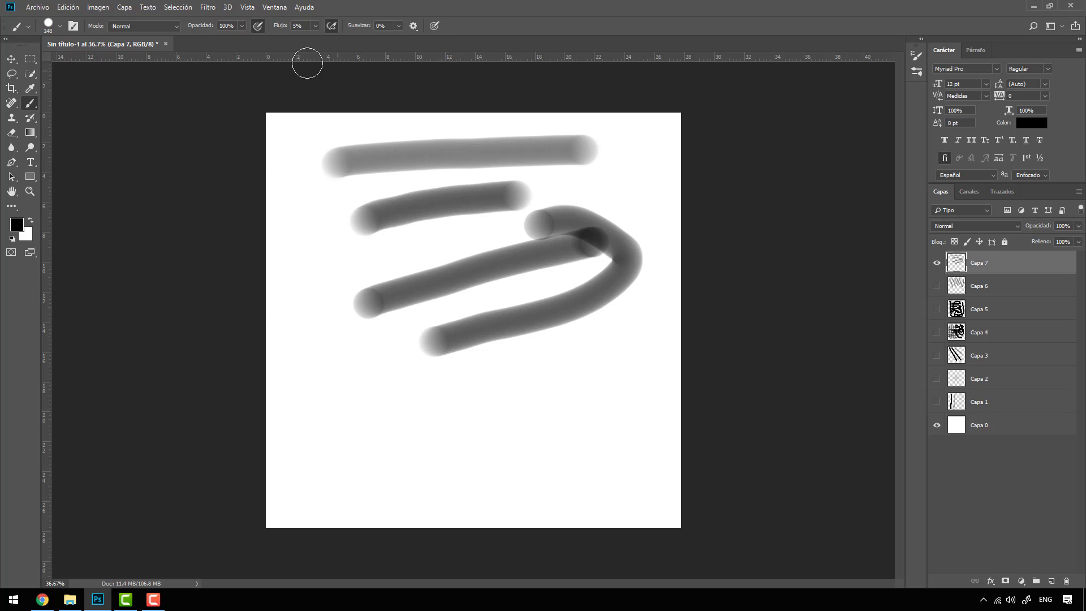
pyautogui.click(240, 26)
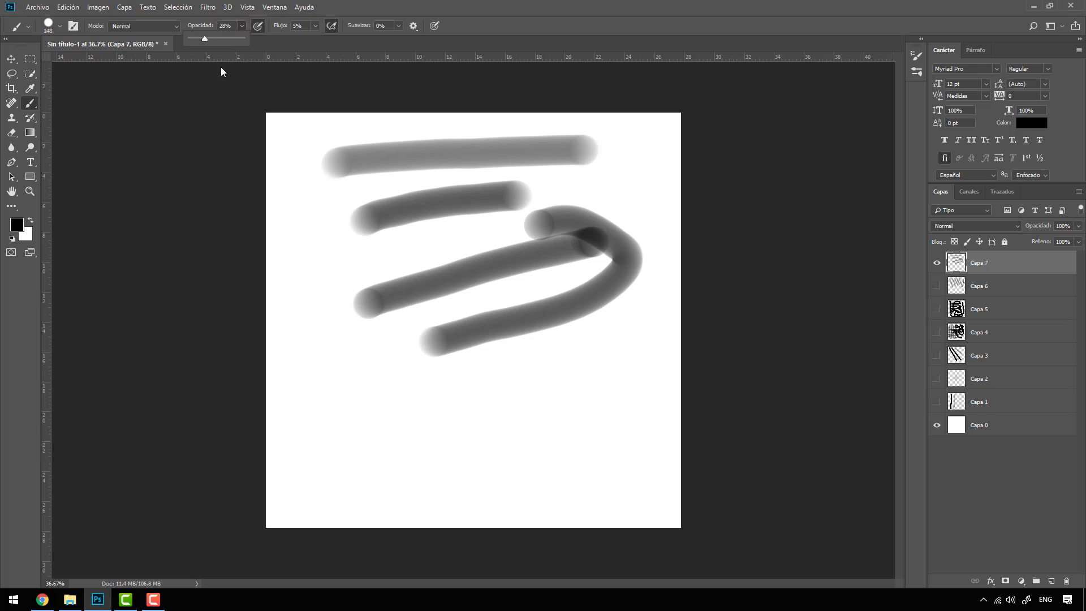
pyautogui.click(67, 357)
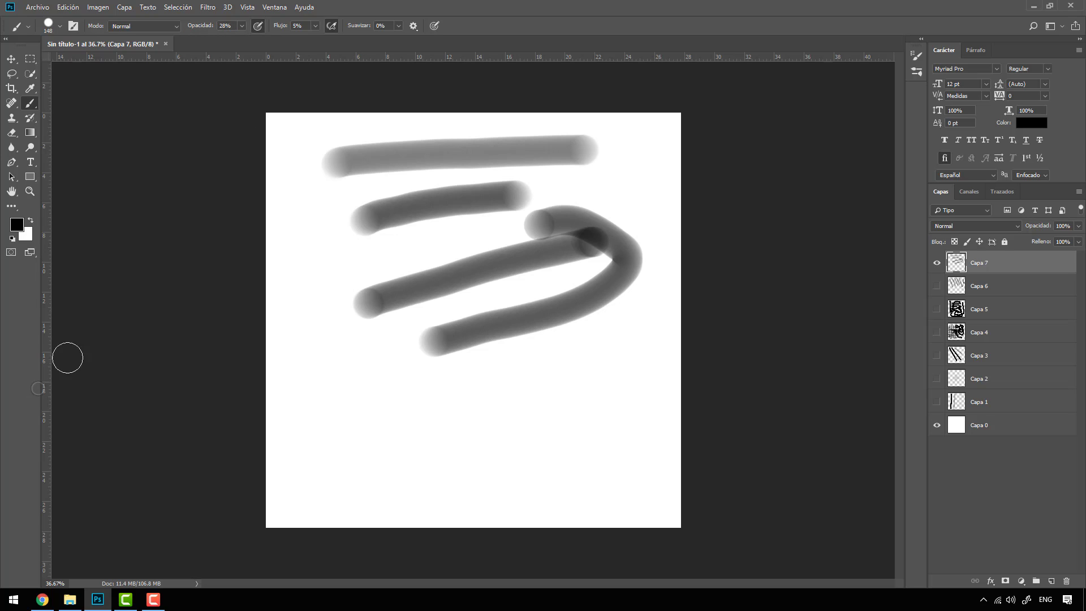
pyautogui.moveTo(373, 429); pyautogui.dragTo(625, 362)
pyautogui.moveTo(422, 468)
pyautogui.mouseDown()
pyautogui.moveTo(439, 453)
pyautogui.moveTo(656, 404)
pyautogui.mouseUp()
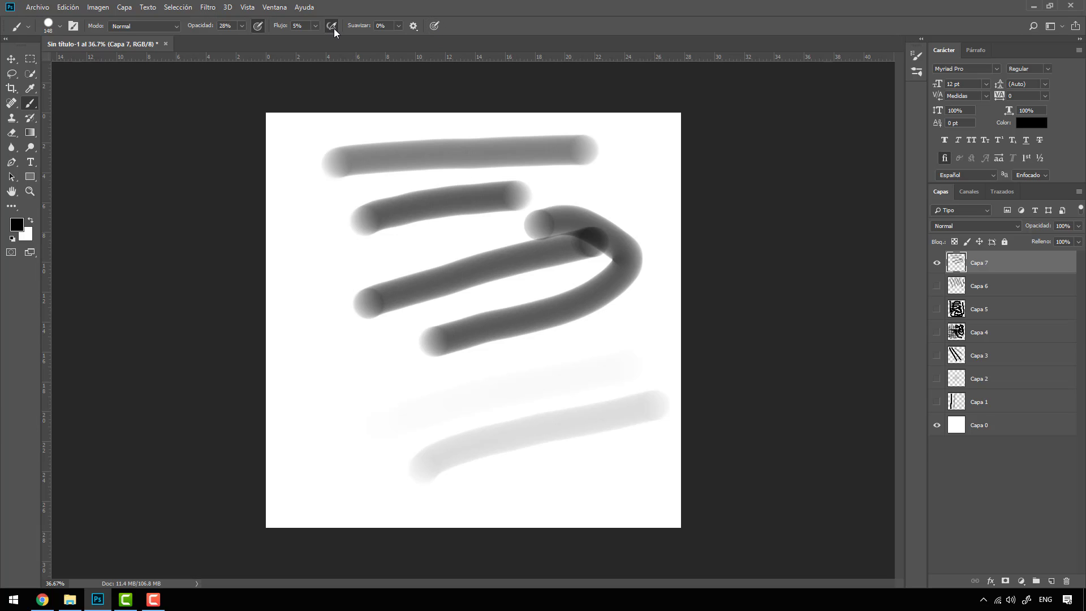
# Turn off the brush's opacity pressure control, hide the Capa 7 layer and add a new empty layer.
pyautogui.click(257, 28)
pyautogui.click(937, 262)
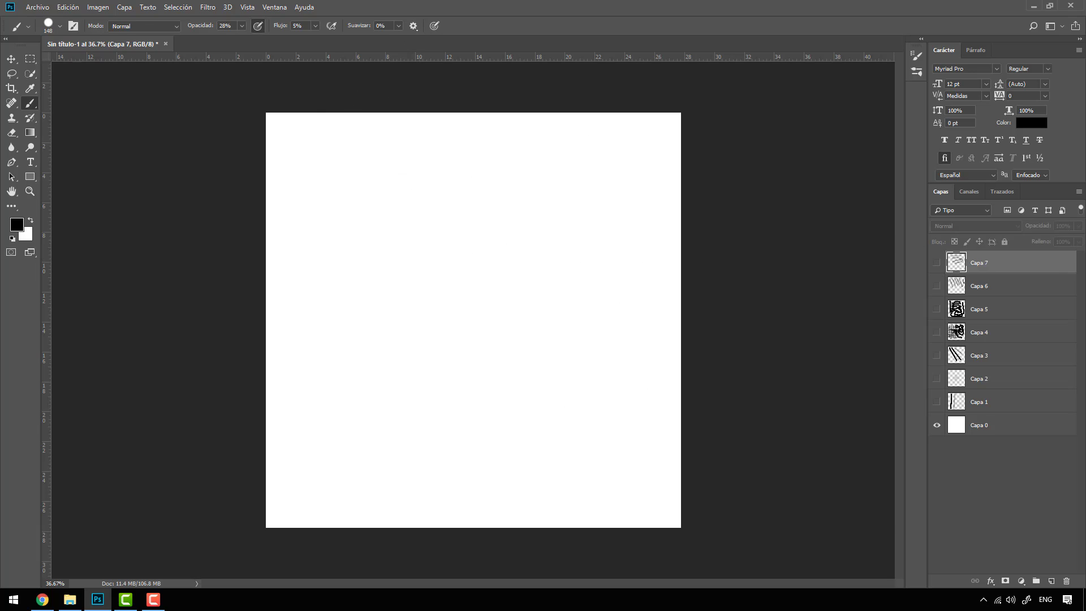
pyautogui.click(1049, 581)
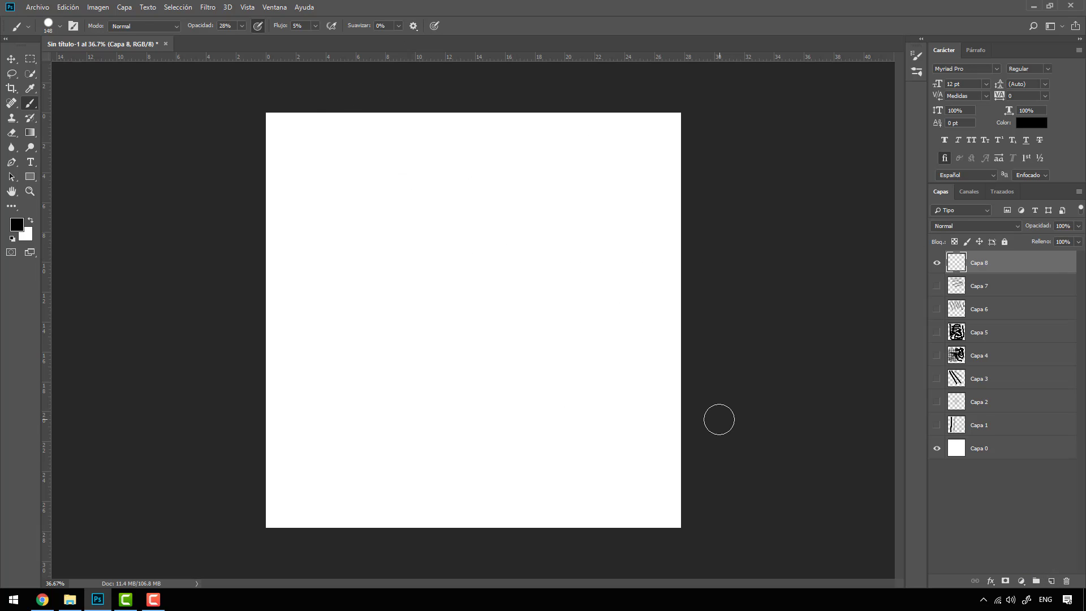
# Choose the hard round brush preset with pressure-controlled flow and opacity from the Pinceles generales group.
pyautogui.click(59, 26)
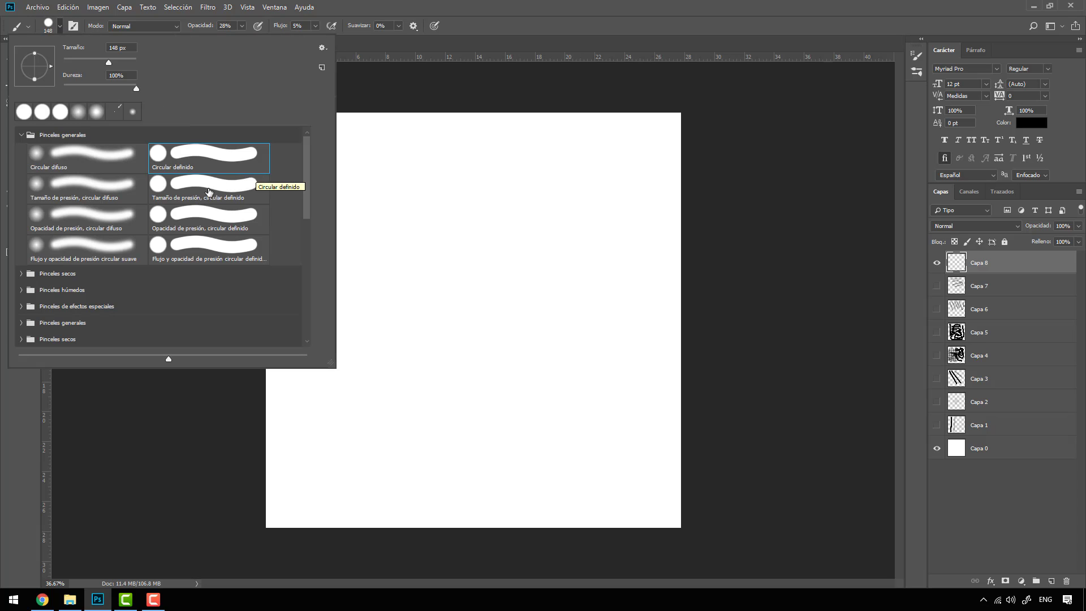
pyautogui.click(230, 252)
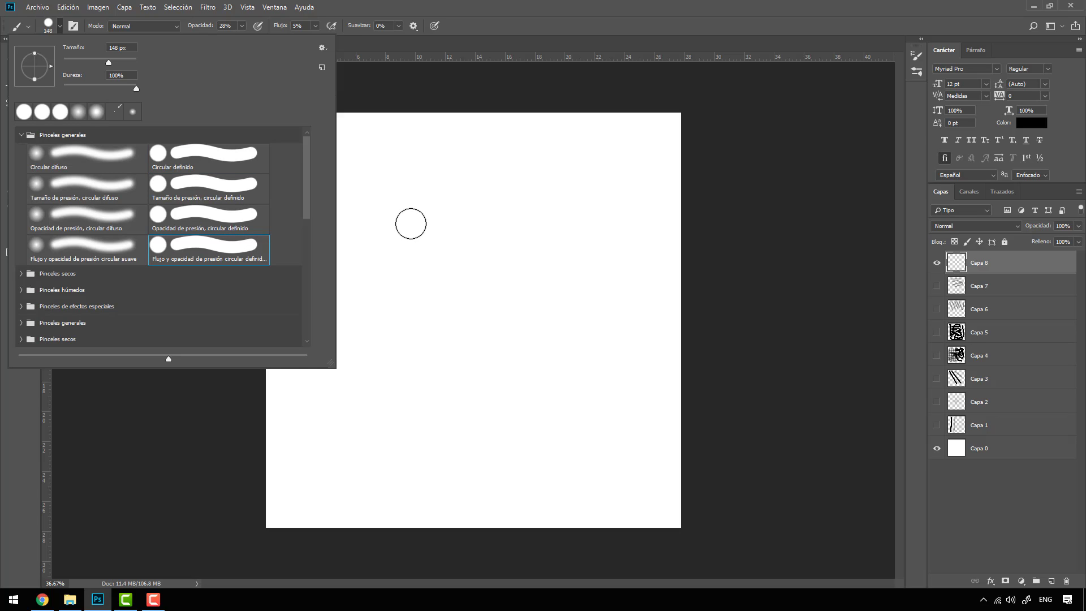
pyautogui.click(414, 180)
# Paint a winding zigzag stroke, two short vertical strokes beside it, and a faint stroke and a soft patch below.
pyautogui.moveTo(402, 153)
pyautogui.mouseDown()
pyautogui.moveTo(534, 159)
pyautogui.moveTo(350, 236)
pyautogui.moveTo(467, 229)
pyautogui.moveTo(574, 241)
pyautogui.moveTo(420, 295)
pyautogui.moveTo(483, 298)
pyautogui.moveTo(615, 214)
pyautogui.moveTo(634, 177)
pyautogui.moveTo(564, 307)
pyautogui.moveTo(368, 312)
pyautogui.moveTo(420, 373)
pyautogui.moveTo(424, 348)
pyautogui.mouseUp()
pyautogui.moveTo(310, 142); pyautogui.dragTo(298, 280)
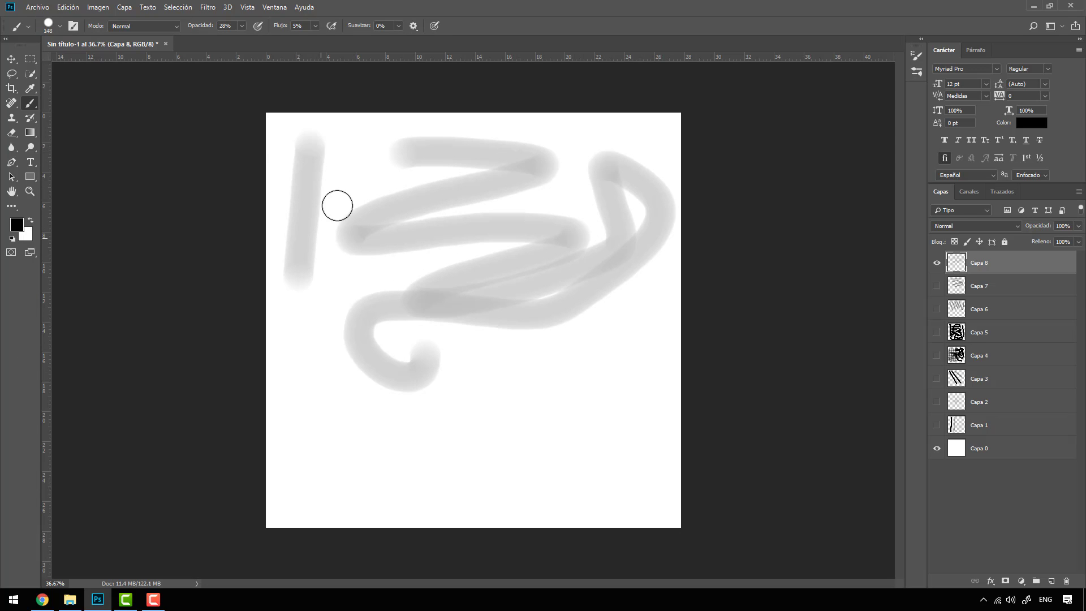
pyautogui.moveTo(354, 147); pyautogui.dragTo(333, 300)
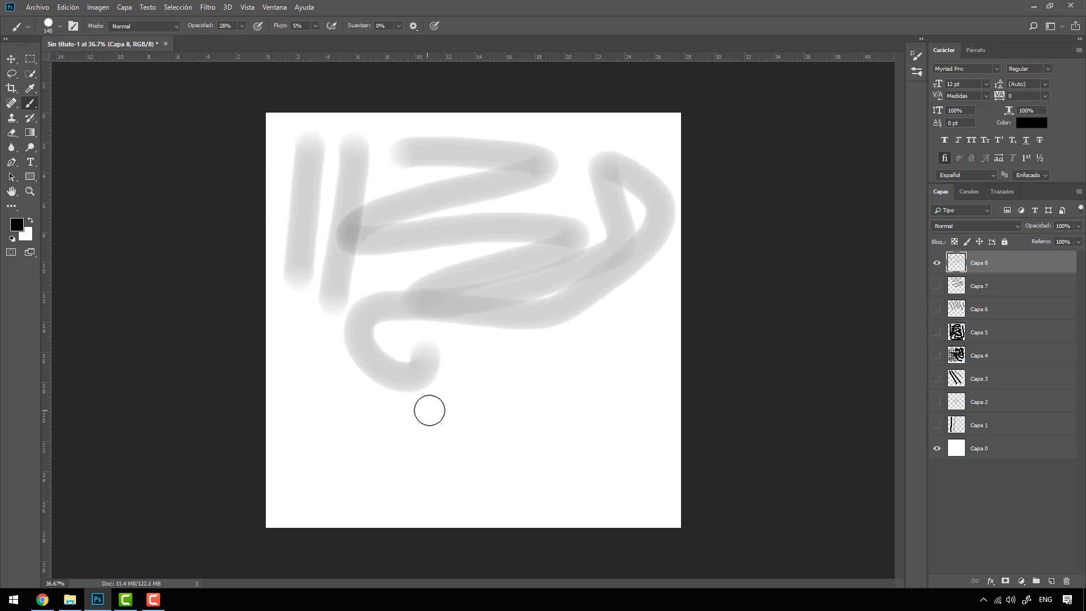
pyautogui.moveTo(430, 407)
pyautogui.mouseDown()
pyautogui.moveTo(601, 343)
pyautogui.moveTo(438, 421)
pyautogui.mouseUp()
pyautogui.moveTo(521, 422)
pyautogui.mouseDown()
pyautogui.moveTo(576, 433)
pyautogui.moveTo(618, 460)
pyautogui.moveTo(630, 438)
pyautogui.moveTo(600, 449)
pyautogui.moveTo(643, 430)
pyautogui.mouseUp()
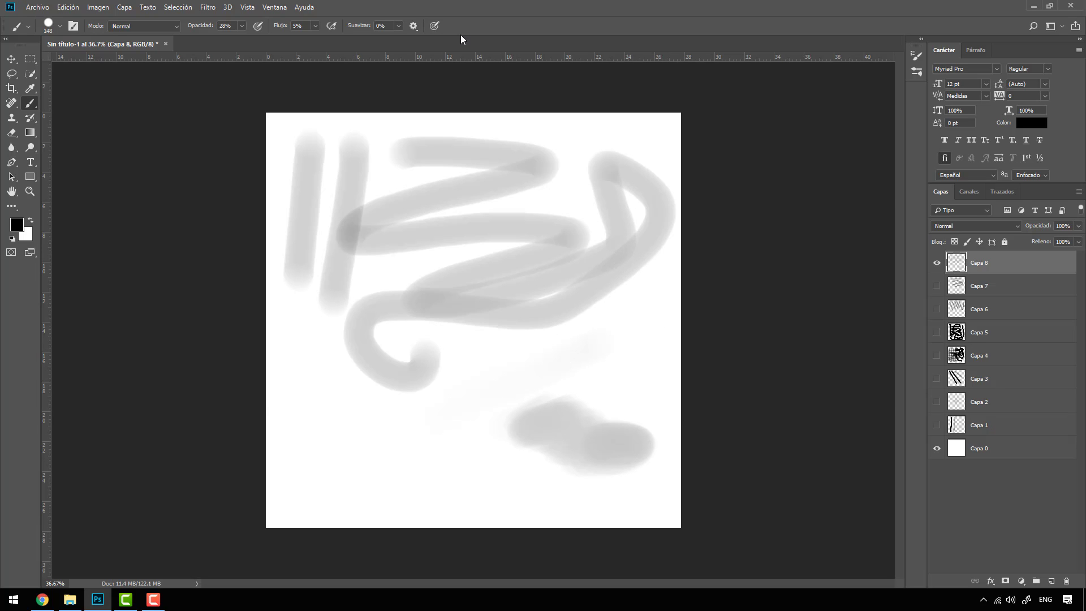
# Set the brush opacity to 100% and hide the Capa 8 layer.
pyautogui.click(241, 26)
pyautogui.moveTo(240, 39); pyautogui.dragTo(300, 39)
pyautogui.click(937, 263)
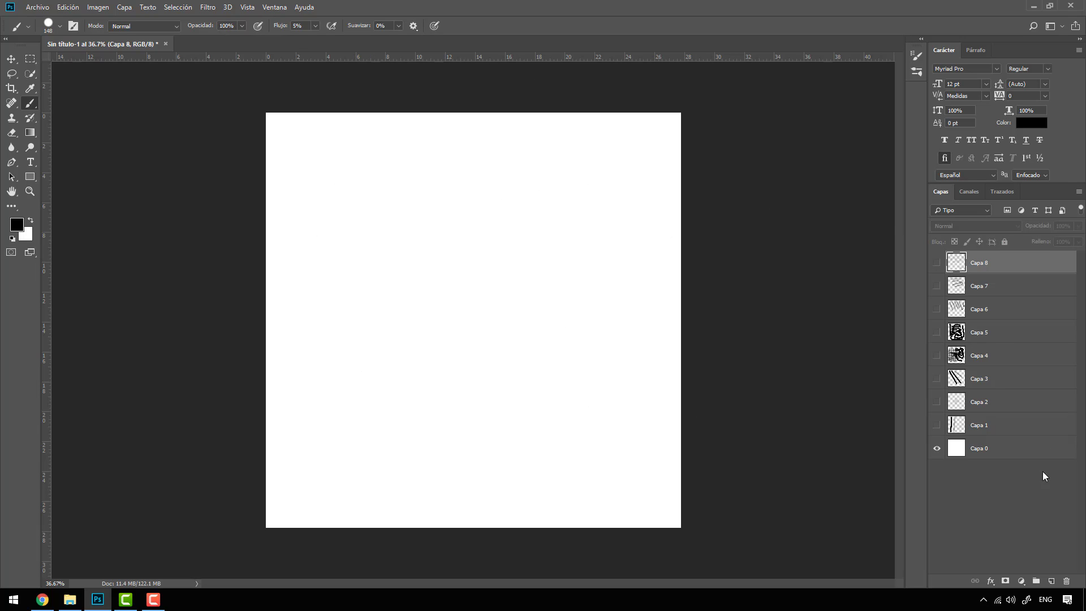
# Add a new layer and paint faint diagonal strokes, a darker winding stroke, a long curve on the right and a small squiggle.
pyautogui.click(1051, 581)
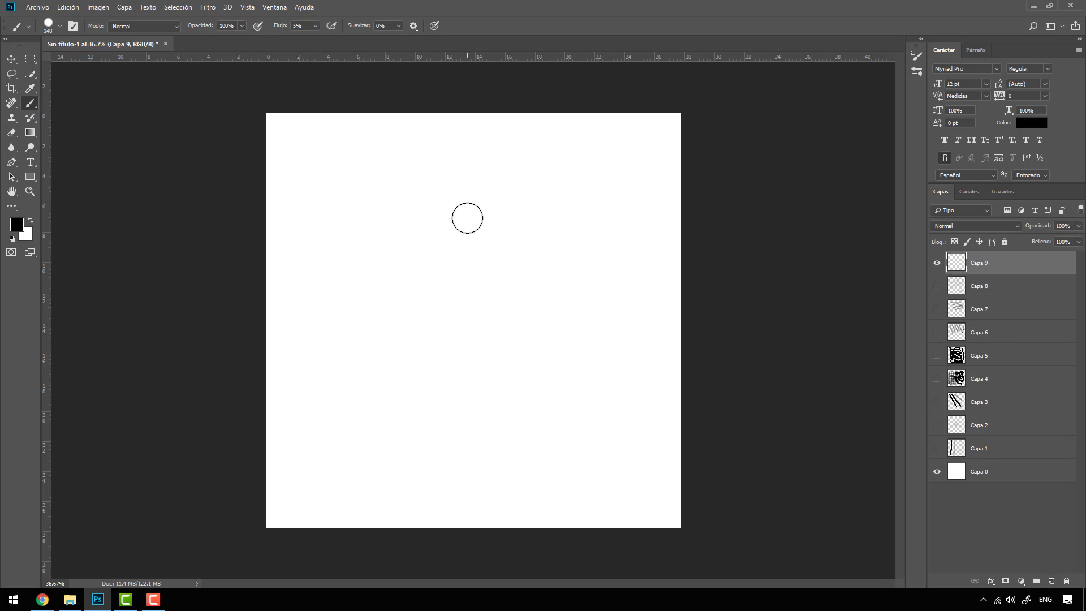
pyautogui.moveTo(472, 218)
pyautogui.mouseDown()
pyautogui.moveTo(485, 224)
pyautogui.moveTo(461, 224)
pyautogui.mouseUp()
pyautogui.moveTo(345, 257); pyautogui.dragTo(498, 207)
pyautogui.moveTo(326, 290); pyautogui.dragTo(549, 222)
pyautogui.moveTo(329, 317)
pyautogui.mouseDown()
pyautogui.moveTo(556, 262)
pyautogui.moveTo(565, 278)
pyautogui.moveTo(465, 354)
pyautogui.moveTo(512, 366)
pyautogui.moveTo(526, 383)
pyautogui.moveTo(488, 401)
pyautogui.moveTo(496, 411)
pyautogui.moveTo(540, 411)
pyautogui.moveTo(581, 367)
pyautogui.moveTo(604, 303)
pyautogui.moveTo(599, 258)
pyautogui.moveTo(546, 194)
pyautogui.mouseUp()
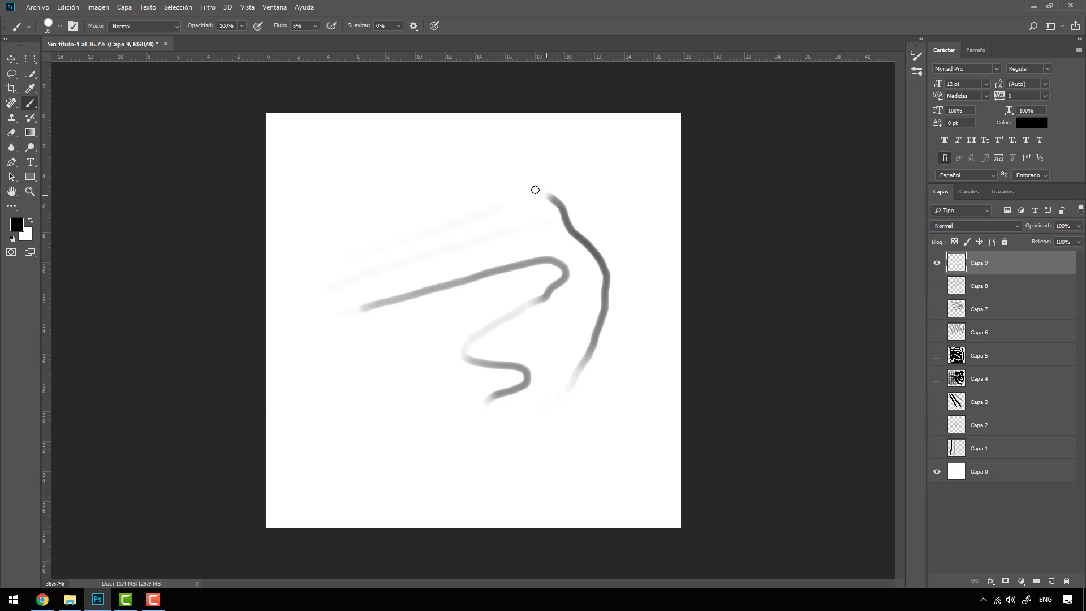
pyautogui.moveTo(388, 213)
pyautogui.mouseDown()
pyautogui.moveTo(412, 211)
pyautogui.moveTo(443, 230)
pyautogui.moveTo(415, 249)
pyautogui.mouseUp()
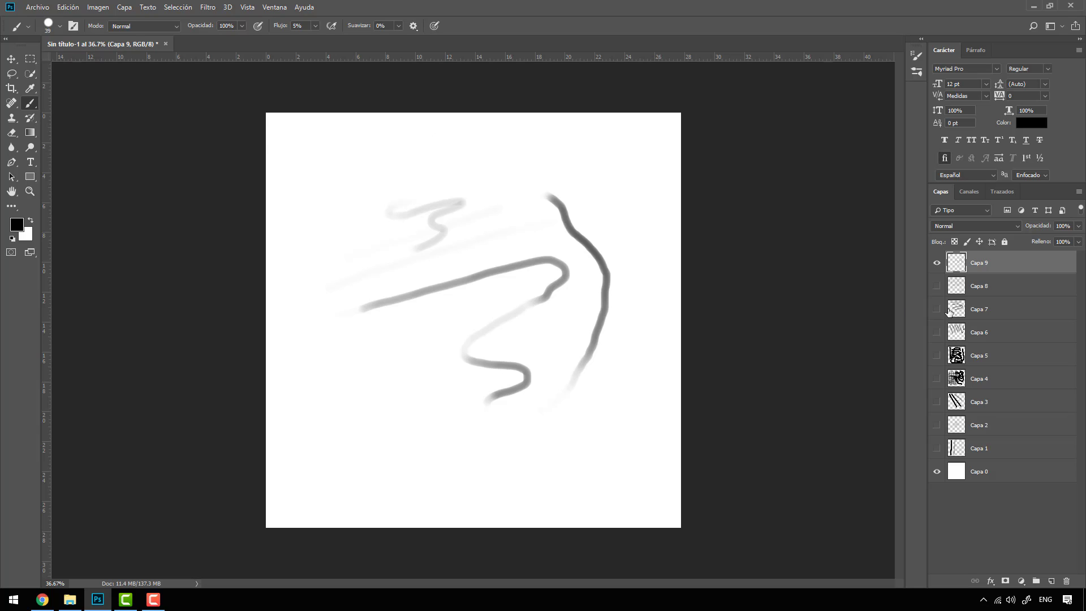
# Hide the Capa 9 layer, add a new empty one, and set the brush to 77 px with 59% hardness.
pyautogui.click(938, 263)
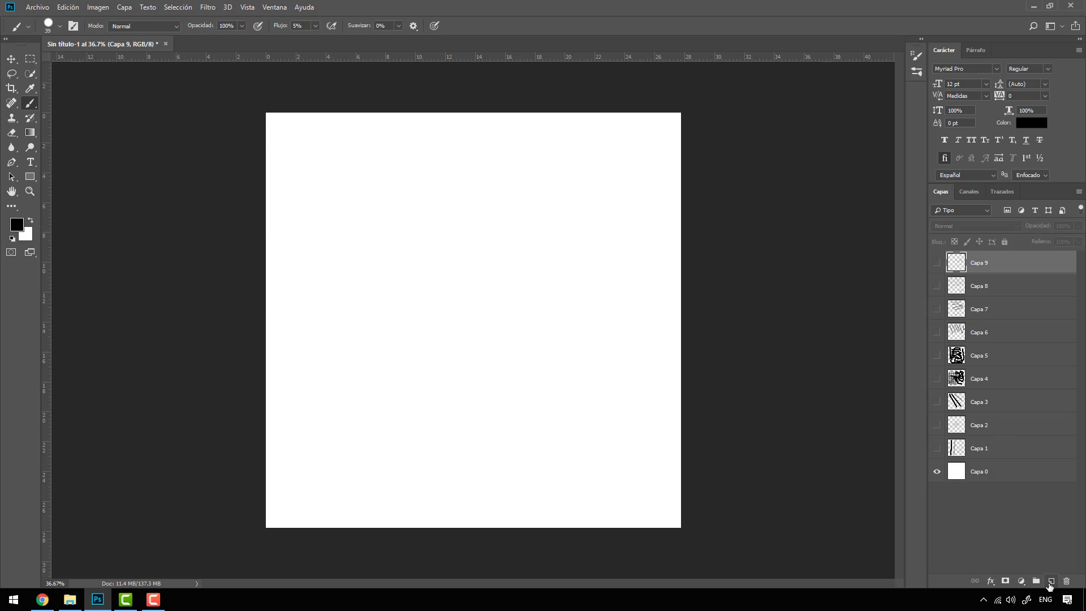
pyautogui.click(1050, 583)
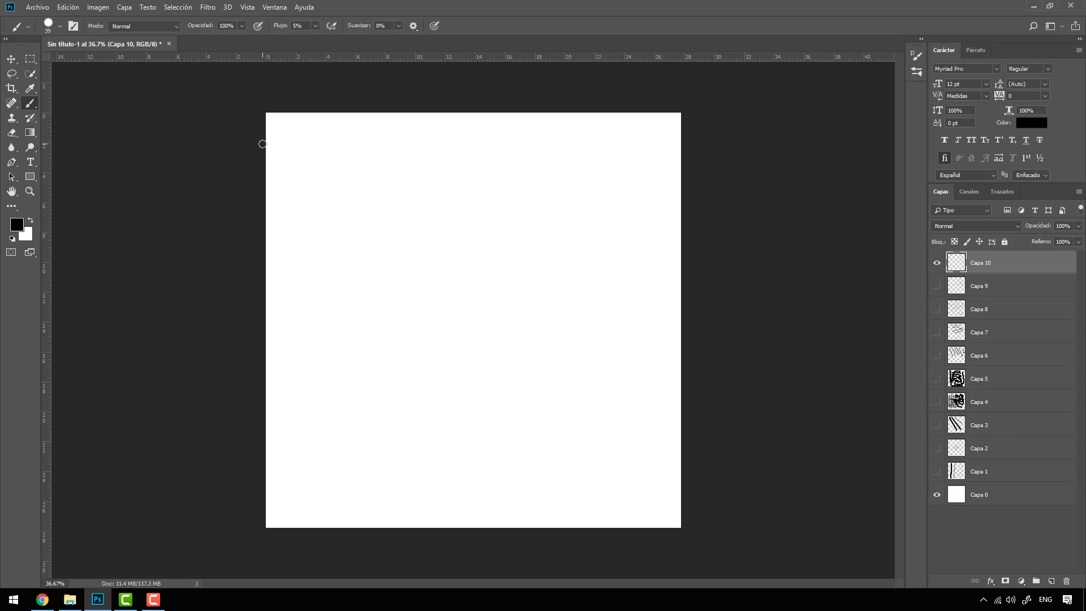
pyautogui.click(60, 26)
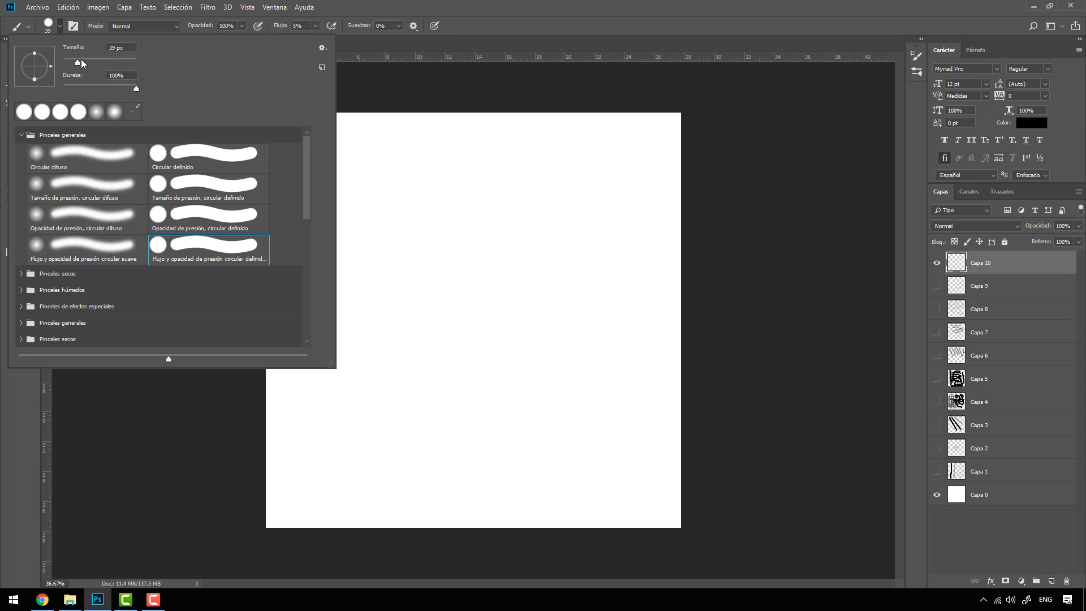
pyautogui.click(94, 86)
pyautogui.moveTo(104, 88); pyautogui.dragTo(107, 86)
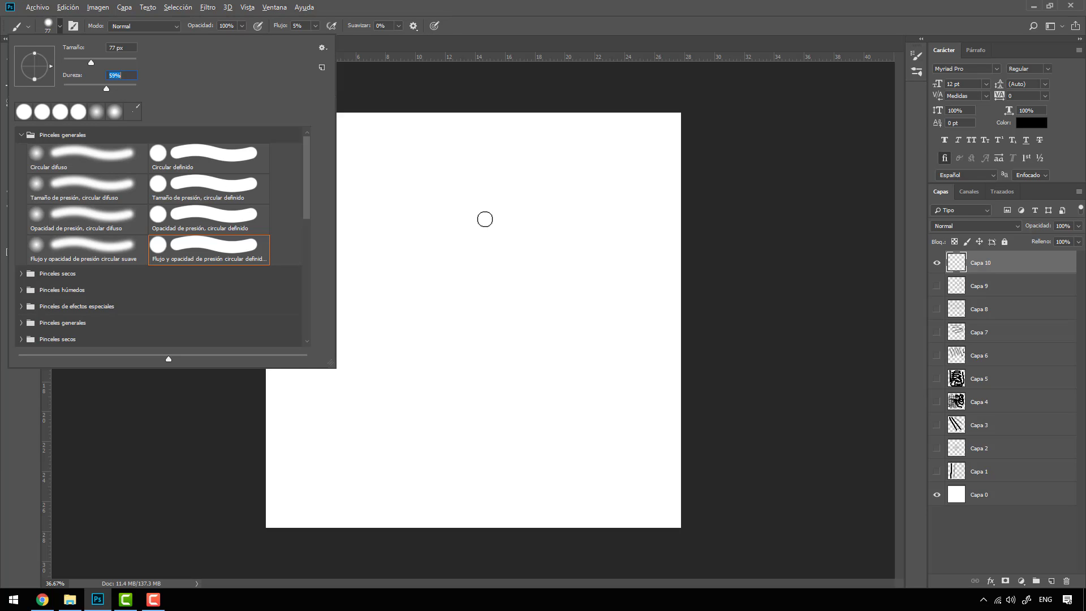
pyautogui.click(488, 103)
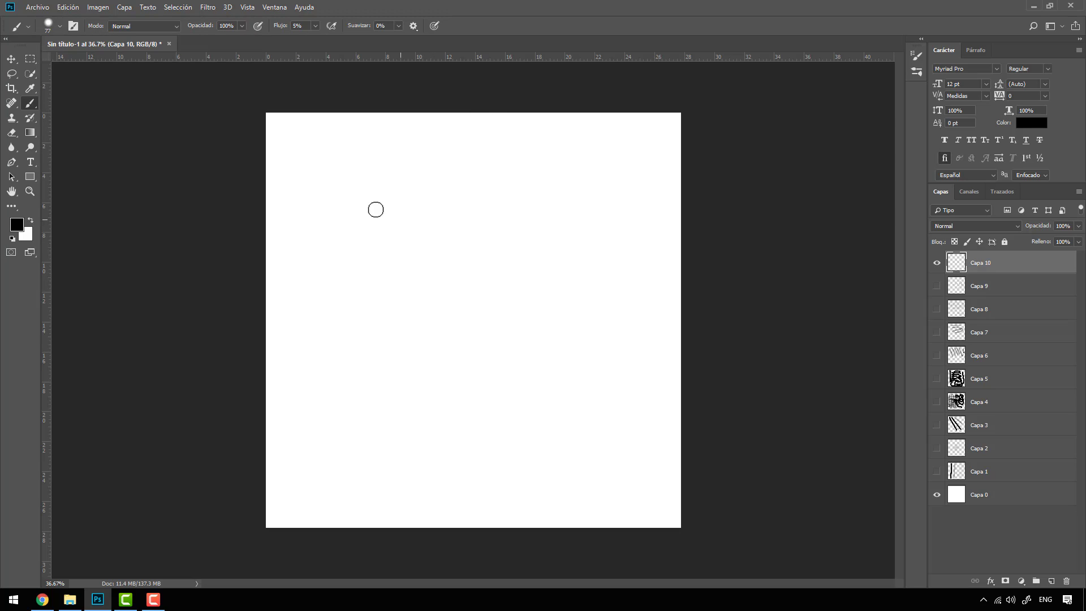
# Hand-letter a large soft grey "OK" in the upper-left area of the canvas after undoing a looping trial stroke.
pyautogui.moveTo(320, 163)
pyautogui.mouseDown()
pyautogui.moveTo(408, 175)
pyautogui.moveTo(514, 220)
pyautogui.mouseUp()
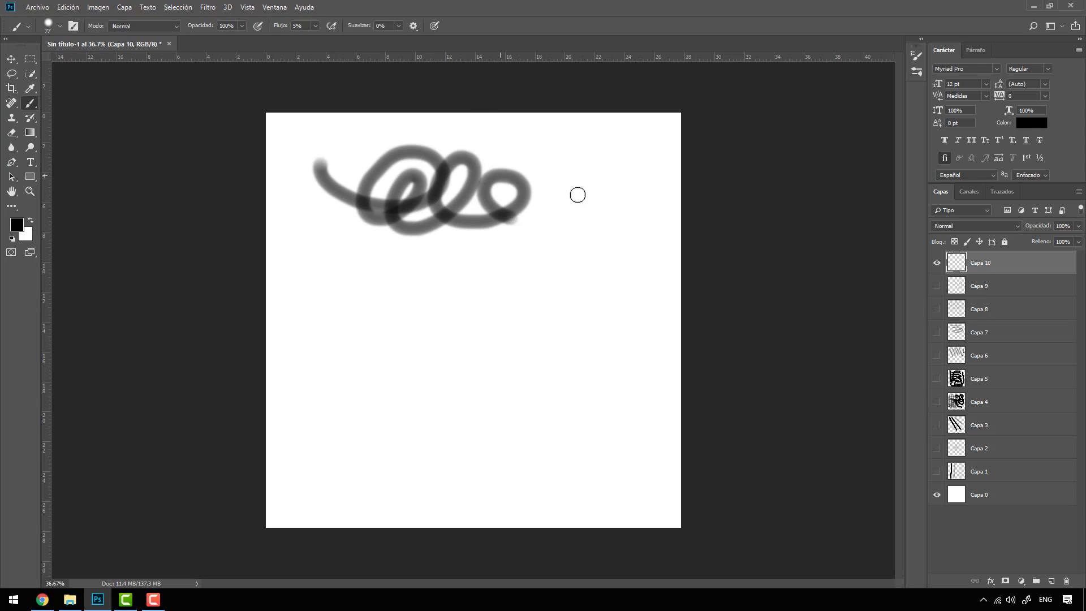
pyautogui.hotkey('ctrl', 'z')
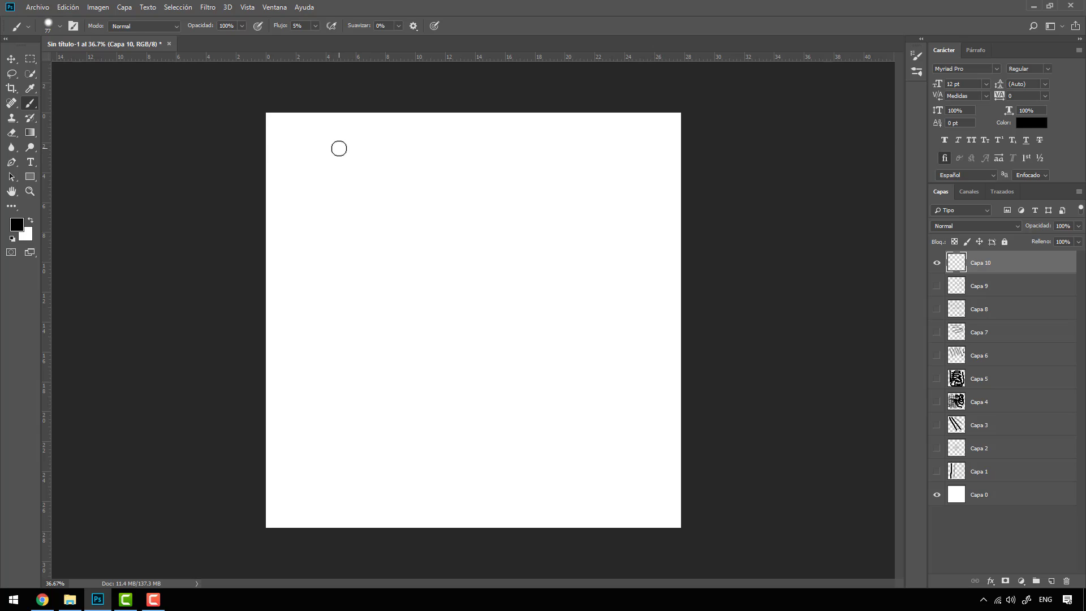
pyautogui.moveTo(338, 149)
pyautogui.mouseDown()
pyautogui.moveTo(359, 146)
pyautogui.moveTo(325, 144)
pyautogui.mouseUp()
pyautogui.moveTo(390, 138); pyautogui.dragTo(396, 189)
pyautogui.moveTo(426, 137)
pyautogui.mouseDown()
pyautogui.moveTo(391, 168)
pyautogui.moveTo(441, 182)
pyautogui.mouseUp()
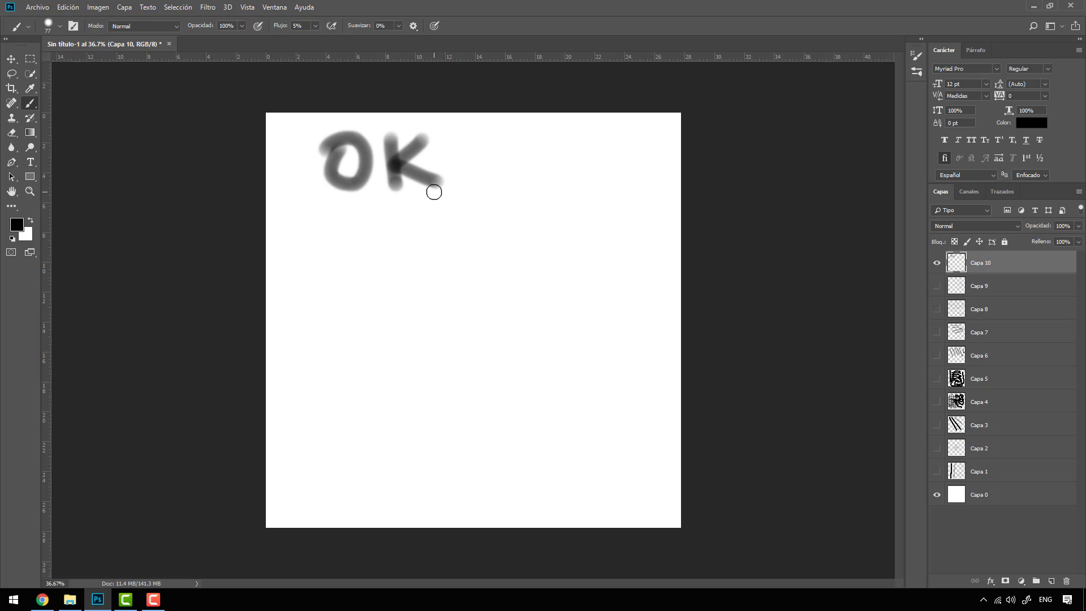
# Set the brush flow to 100% and interactively adjust diameter and hardness on the canvas, ending with a small, hard tip.
pyautogui.click(315, 26)
pyautogui.moveTo(361, 42); pyautogui.dragTo(368, 39)
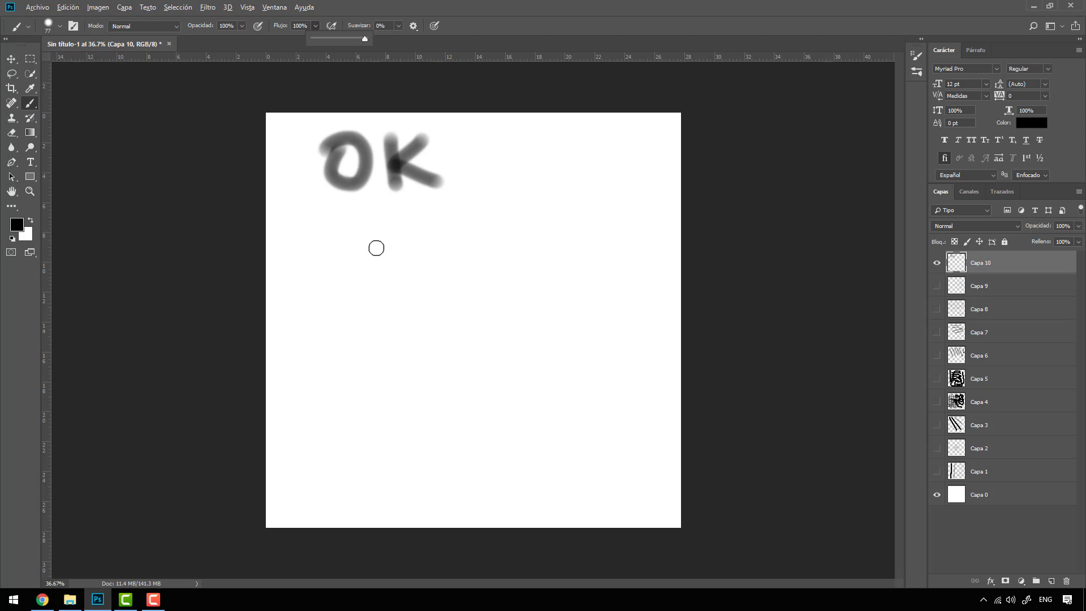
pyautogui.keyDown('alt'); pyautogui.rightClick(376, 248); pyautogui.keyUp('alt')
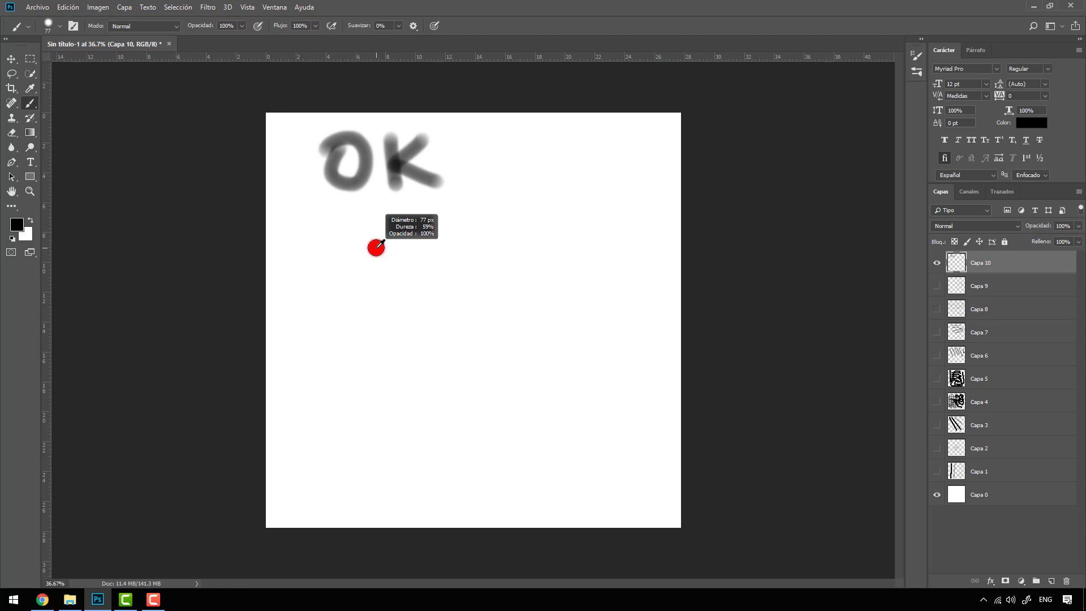
pyautogui.moveTo(376, 247)
pyautogui.mouseDown()
pyautogui.moveTo(507, 253)
pyautogui.moveTo(368, 250)
pyautogui.moveTo(464, 256)
pyautogui.mouseUp()
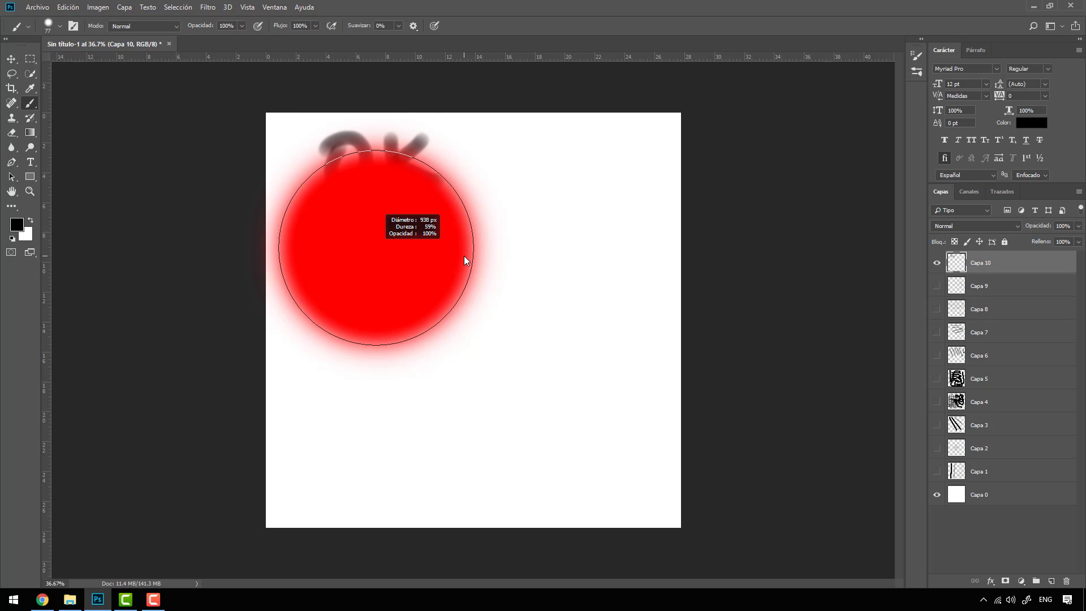
pyautogui.moveTo(464, 256); pyautogui.dragTo(453, 98)
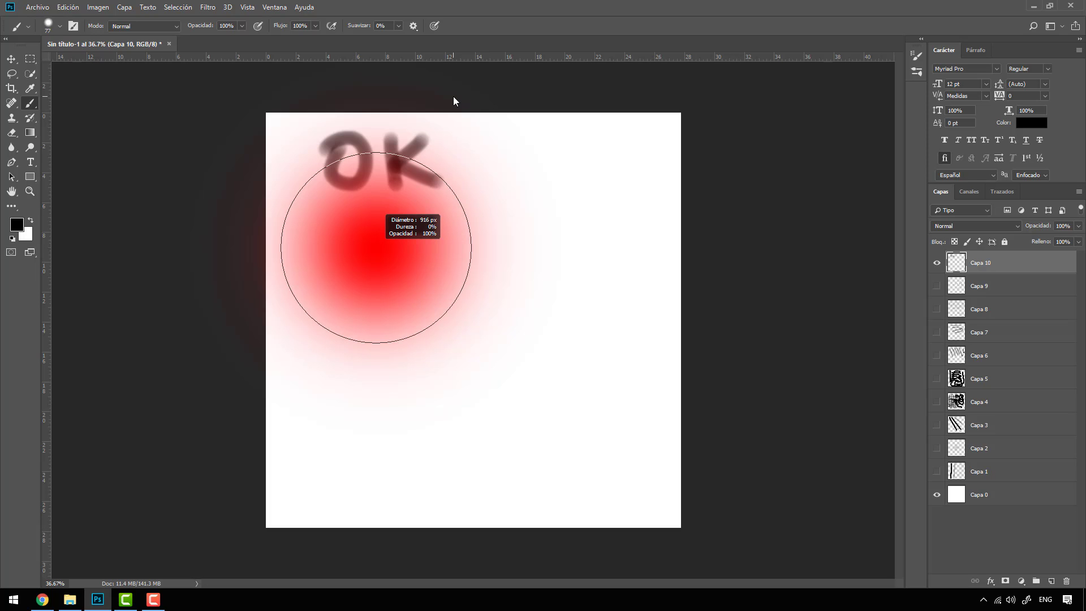
pyautogui.moveTo(454, 97)
pyautogui.mouseDown()
pyautogui.moveTo(443, 433)
pyautogui.moveTo(353, 415)
pyautogui.mouseUp()
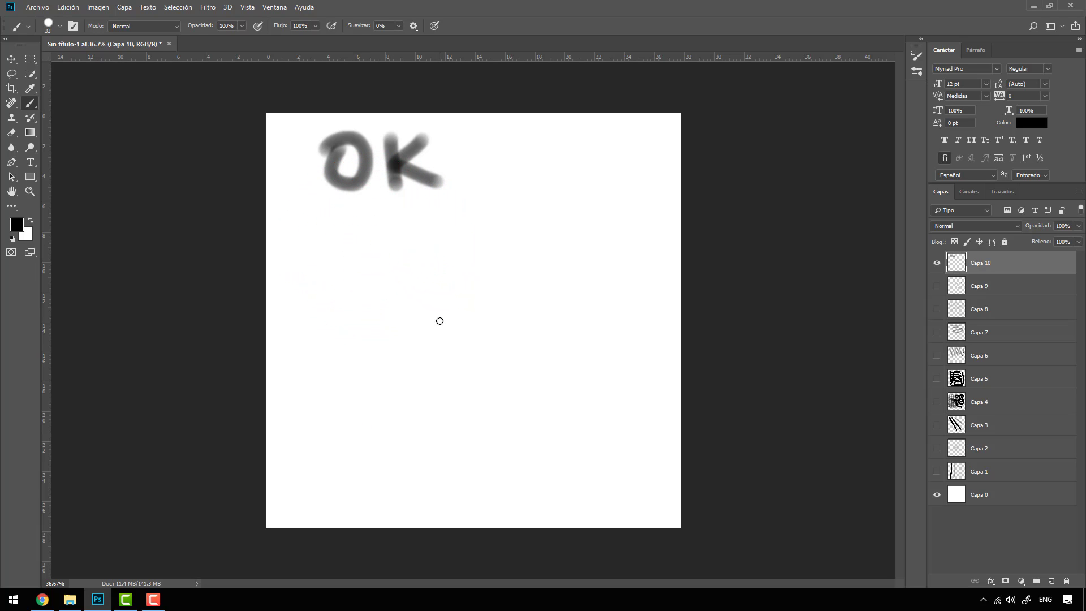
# Hand-letter a bold black "OK" near the canvas centre and a smaller one below it with a thinner brush.
pyautogui.moveTo(427, 269); pyautogui.dragTo(463, 304)
pyautogui.moveTo(482, 258)
pyautogui.mouseDown()
pyautogui.moveTo(466, 282)
pyautogui.moveTo(492, 305)
pyautogui.moveTo(441, 364)
pyautogui.moveTo(444, 346)
pyautogui.moveTo(465, 369)
pyautogui.moveTo(487, 338)
pyautogui.moveTo(490, 368)
pyautogui.mouseUp()
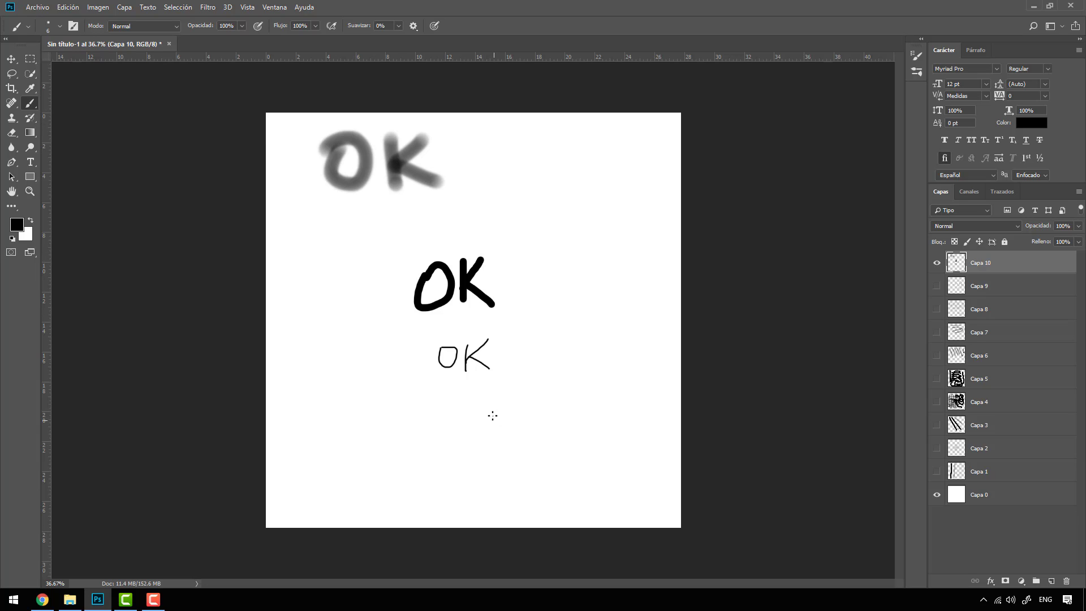
# Change the foreground colour to crimson and paint a thin zigzag from above the bold "OK" down to the canvas's lower edge.
pyautogui.click(17, 225)
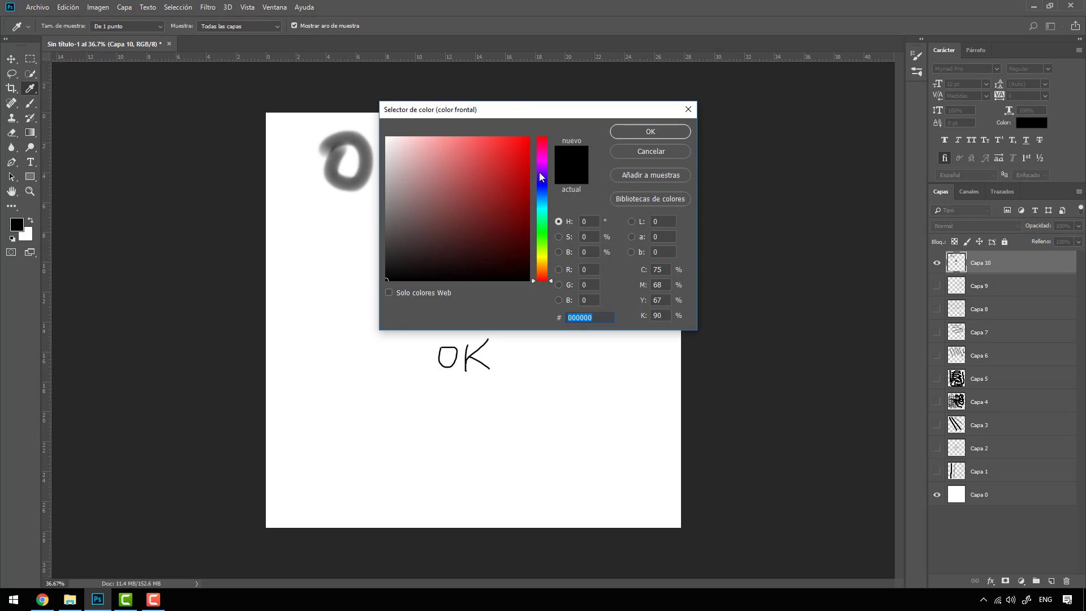
pyautogui.click(513, 153)
pyautogui.click(651, 132)
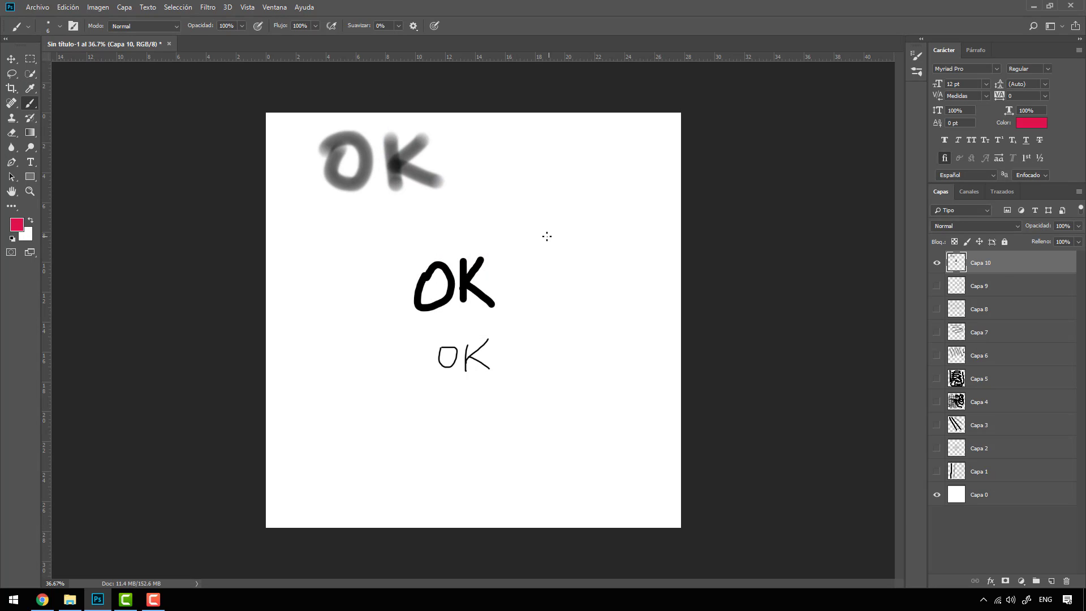
pyautogui.moveTo(464, 207)
pyautogui.mouseDown()
pyautogui.moveTo(486, 196)
pyautogui.moveTo(510, 320)
pyautogui.moveTo(497, 480)
pyautogui.moveTo(540, 533)
pyautogui.mouseUp()
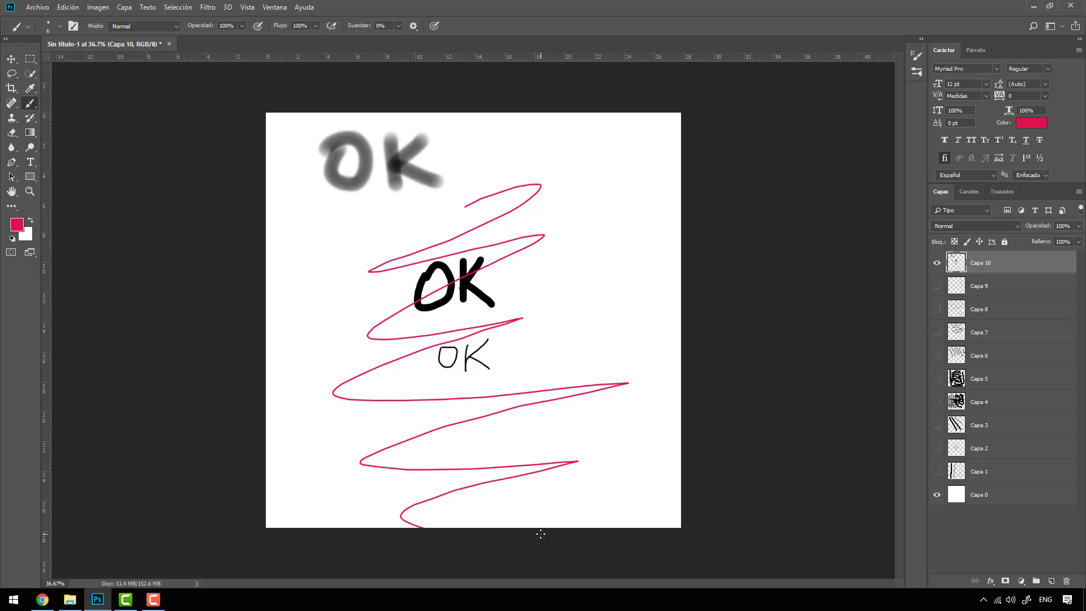
pyautogui.rightClick(35, 104)
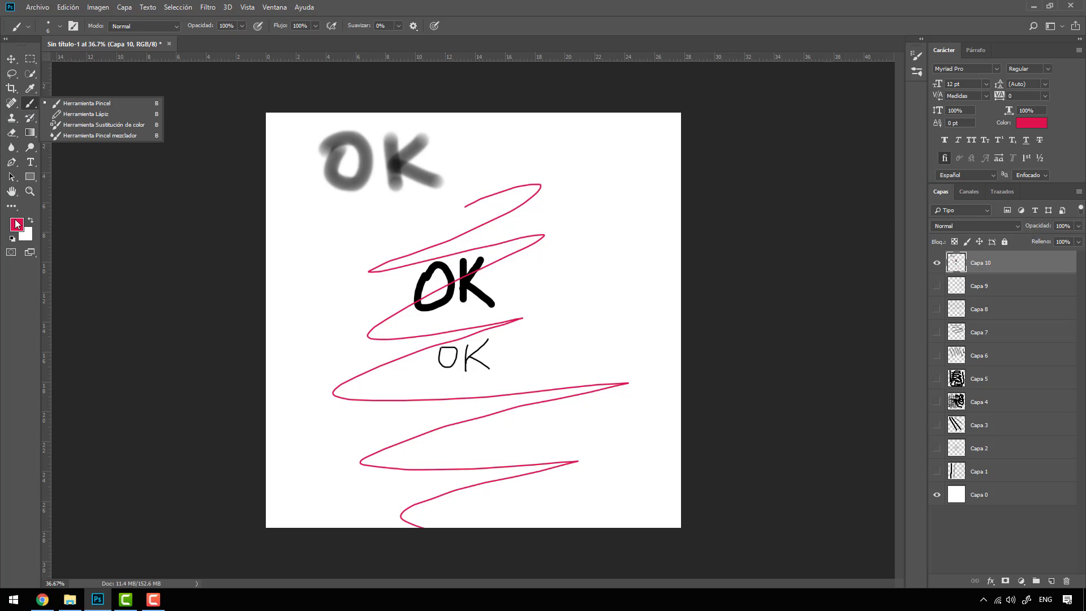
pyautogui.click(32, 106)
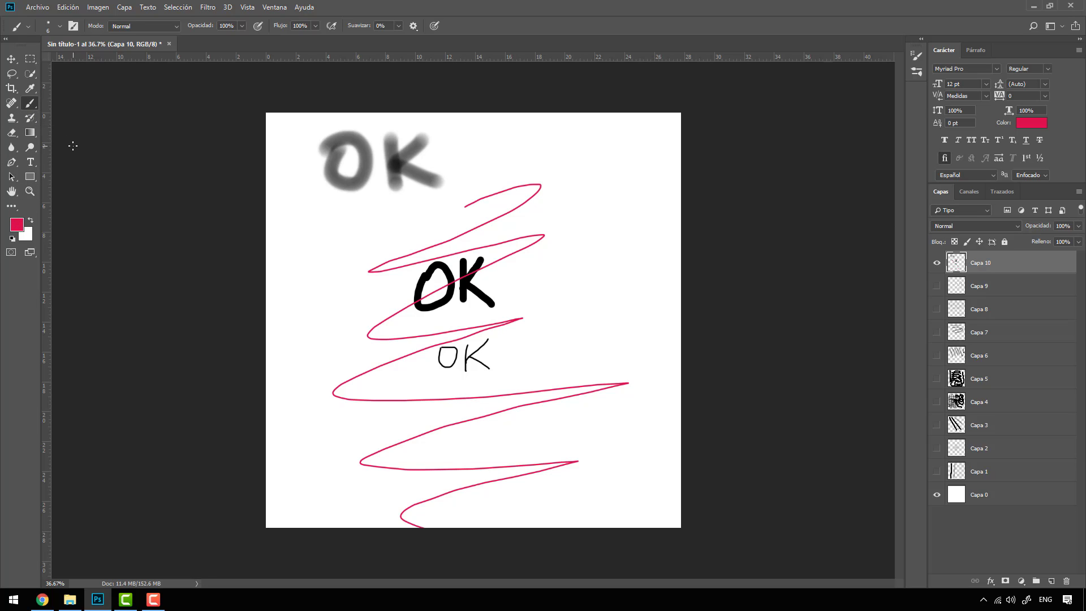